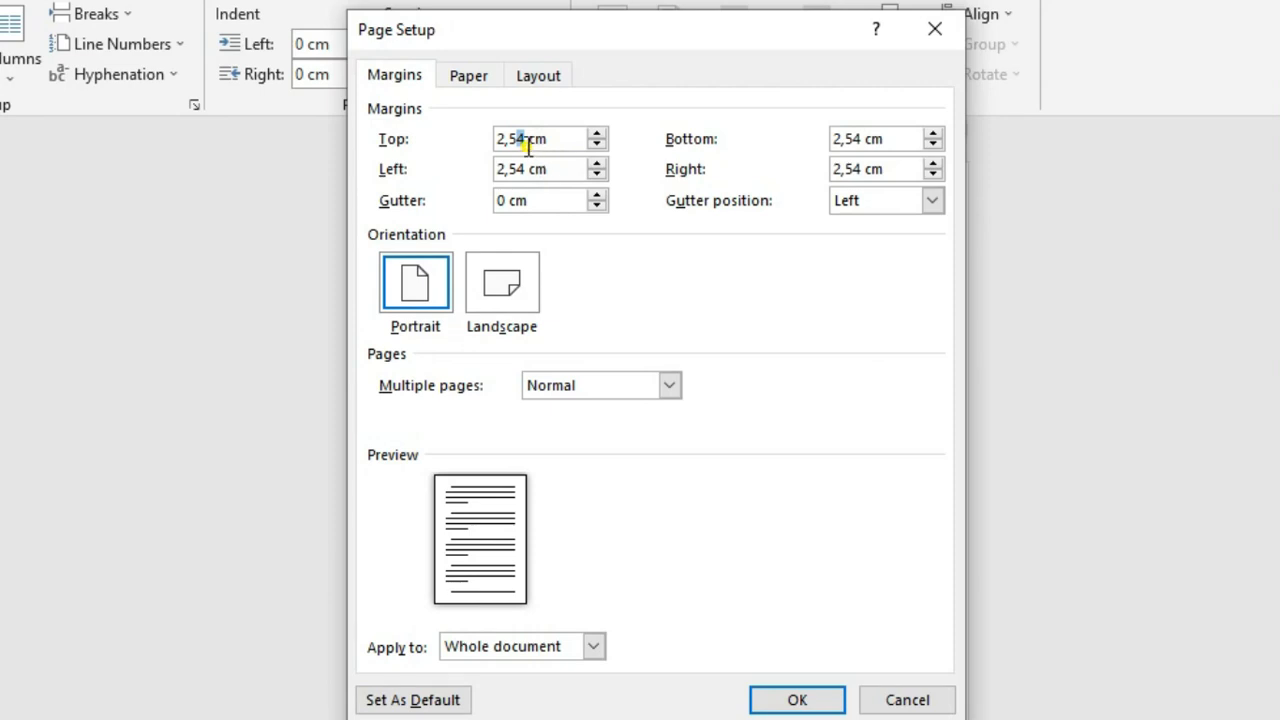
Set the top, left, bottom and right page margins of the whole document to 2,5 cm.
click(526, 142)
click(522, 168)
key(BackSpace)
text(5)
click(521, 170)
key(BackSpace)
click(852, 140)
key(BackSpace)
click(853, 169)
key(BackSpace)
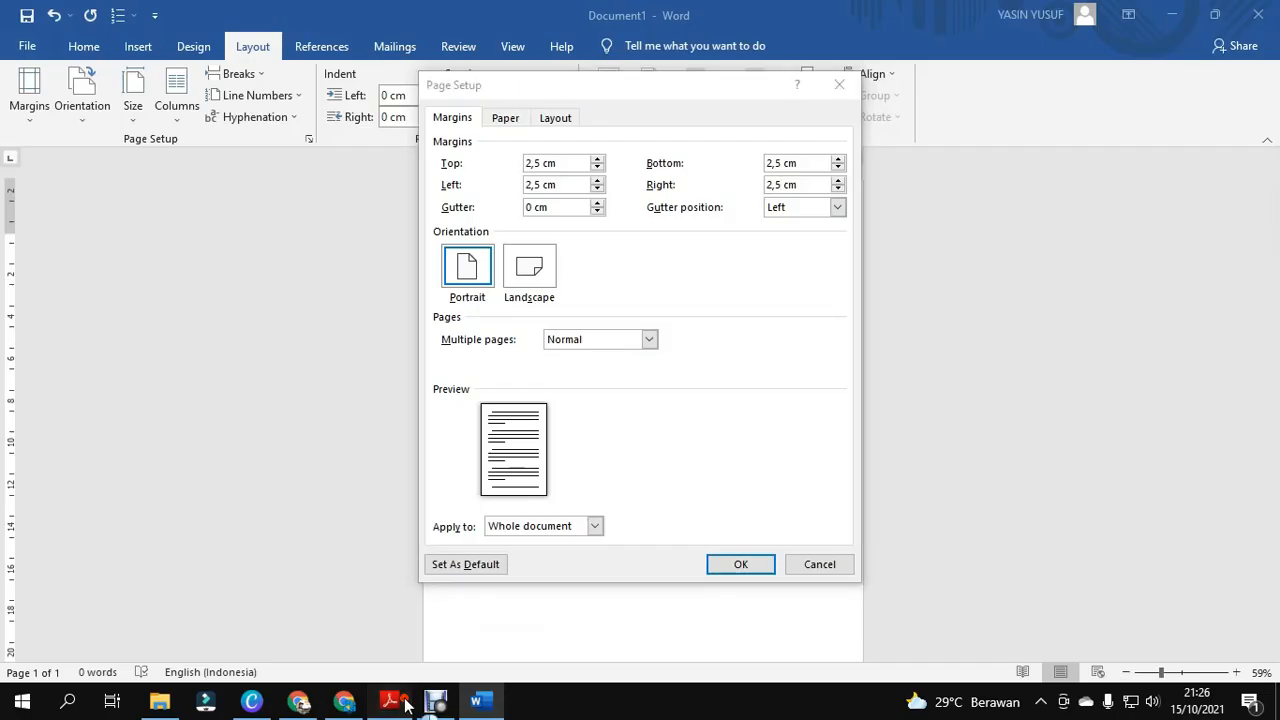
Check the margin requirement in KOMPUTER.pdf in Adobe Reader, and apply the page setup back in Word.
click(405, 703)
click(619, 311)
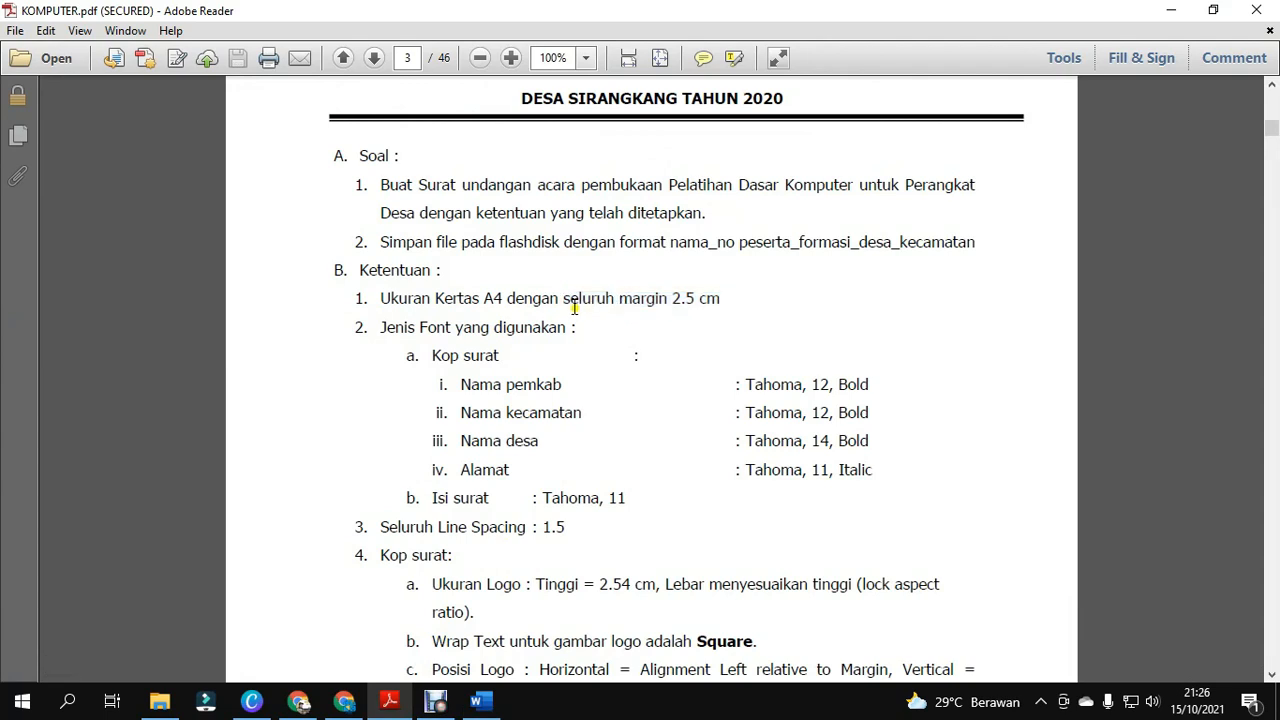
drag(562, 300, 727, 300)
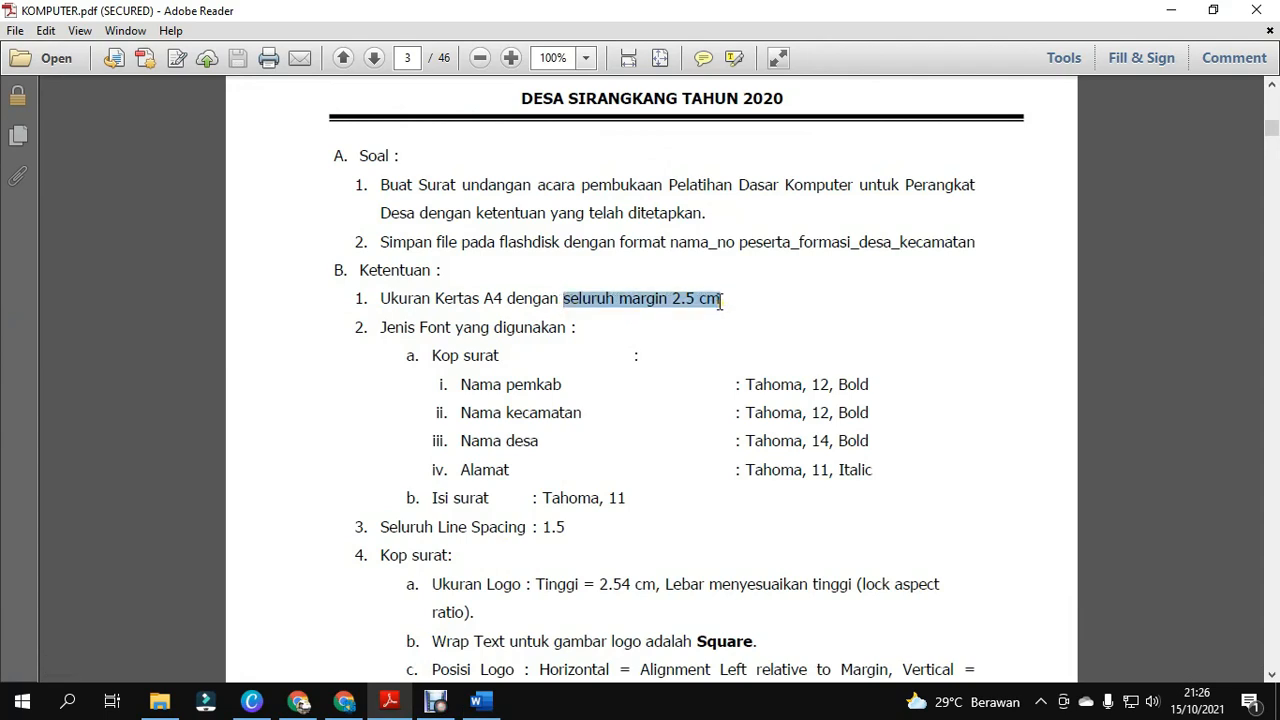
click(488, 703)
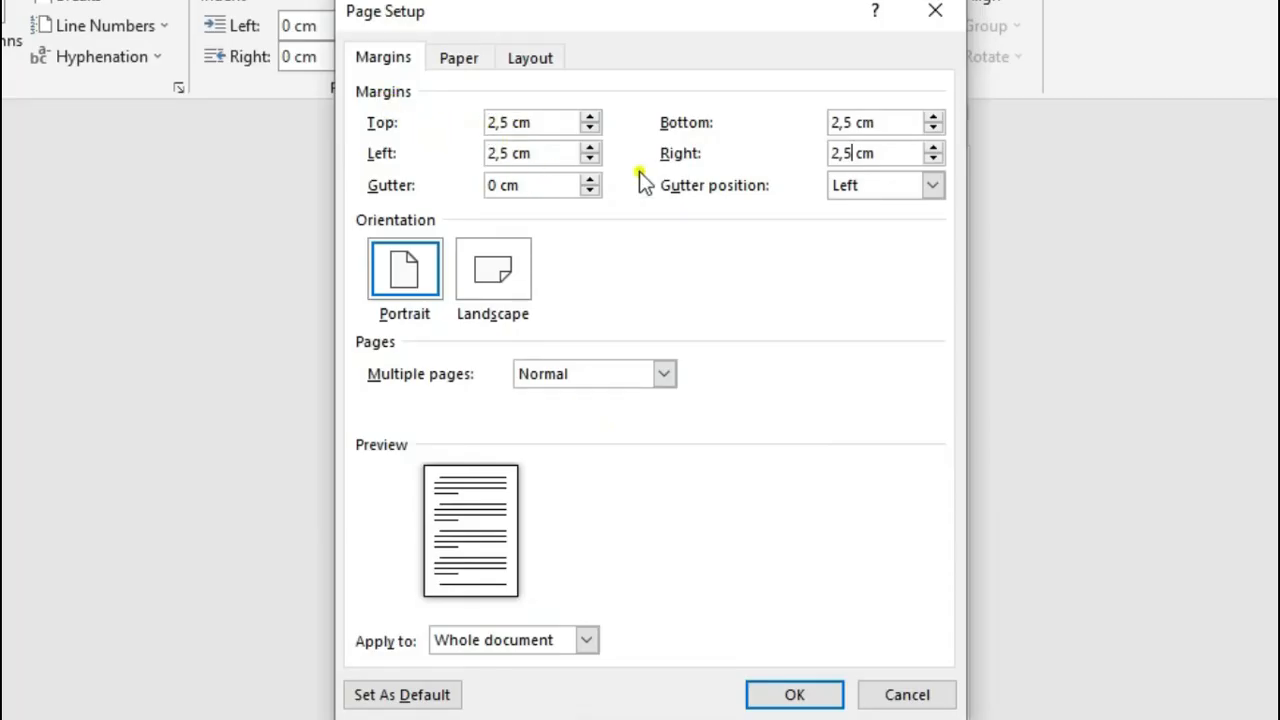
click(850, 153)
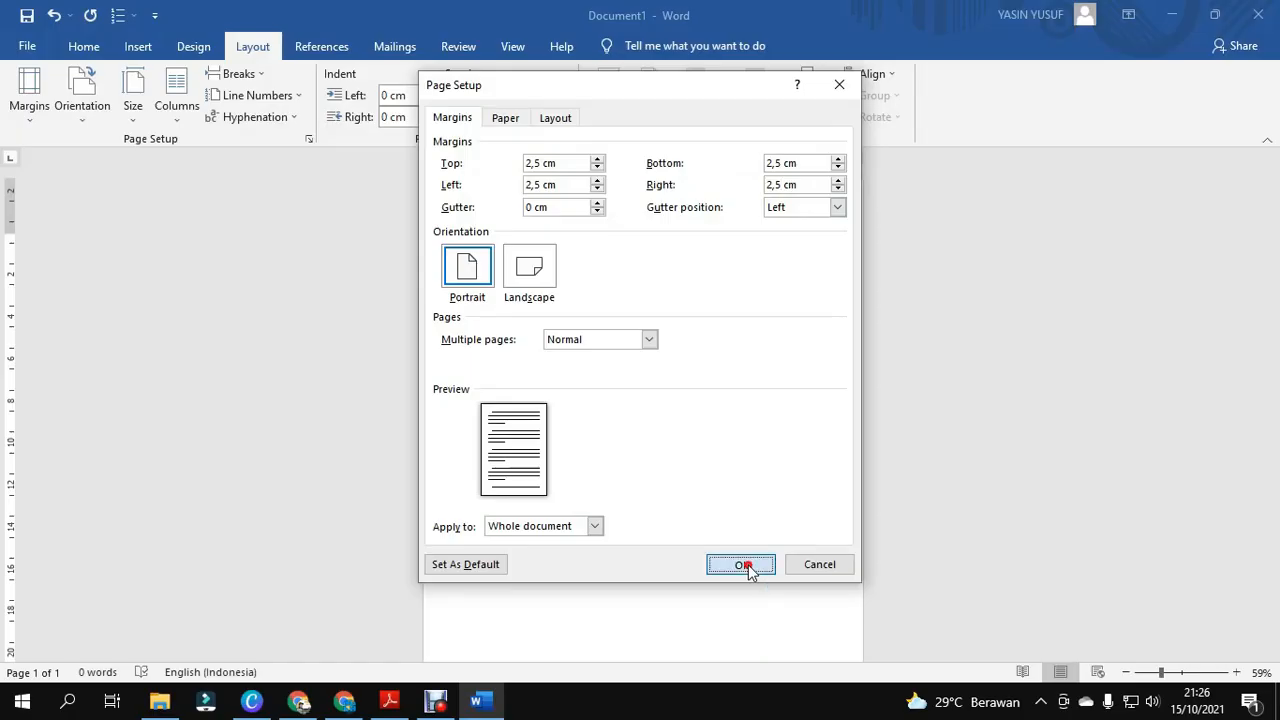
click(800, 697)
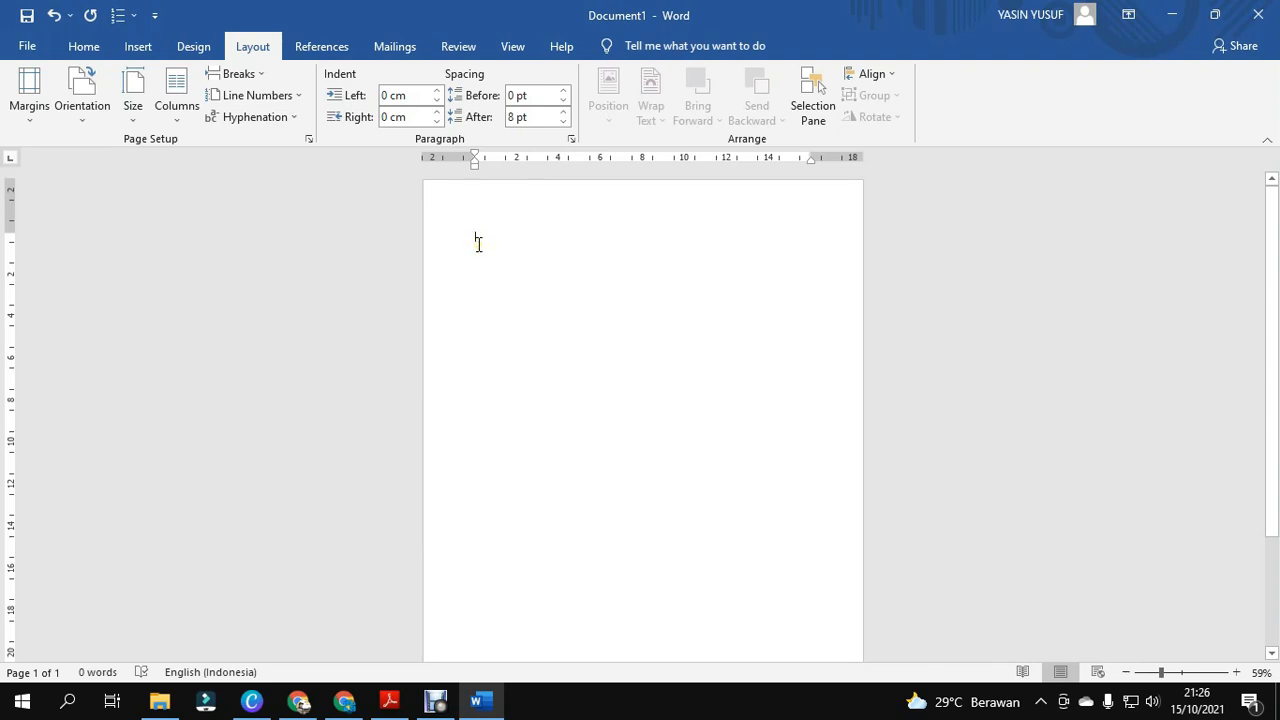
Inspect the page layout in Word and review the paper, font and logo size requirements in KOMPUTER.pdf in Adobe Reader.
scroll(478, 244, up, 3)
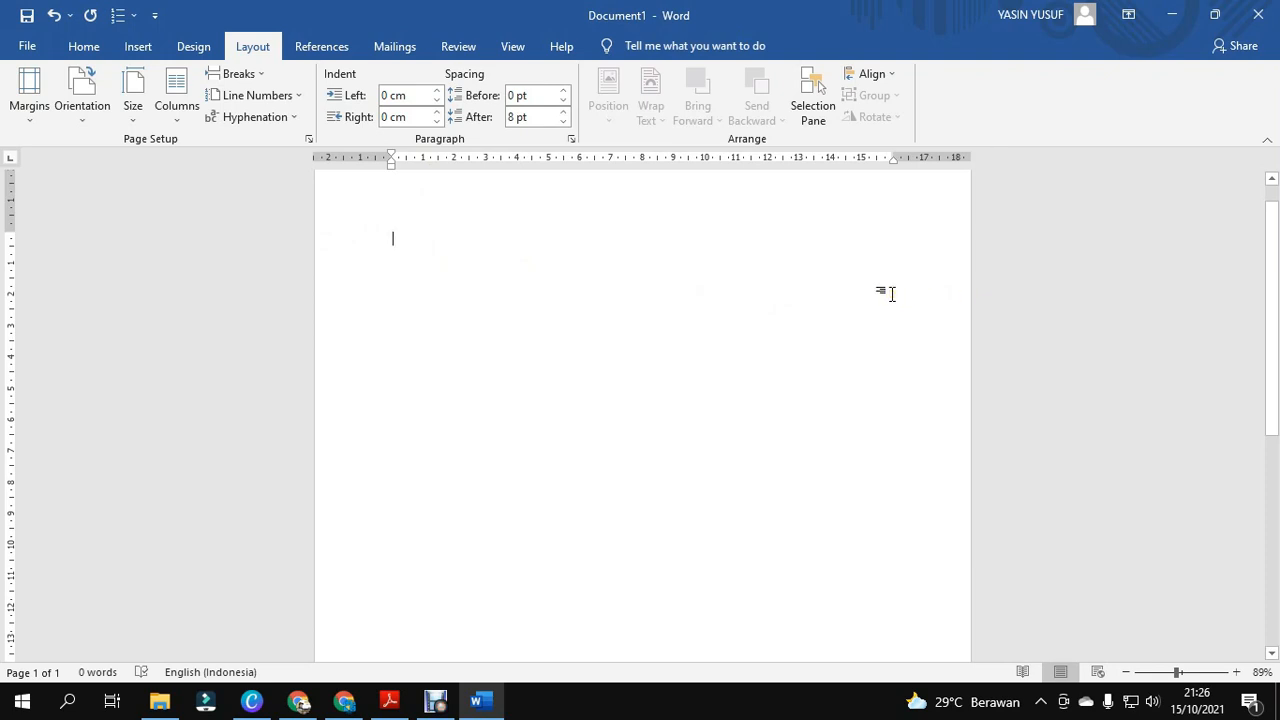
scroll(886, 298, down, 8)
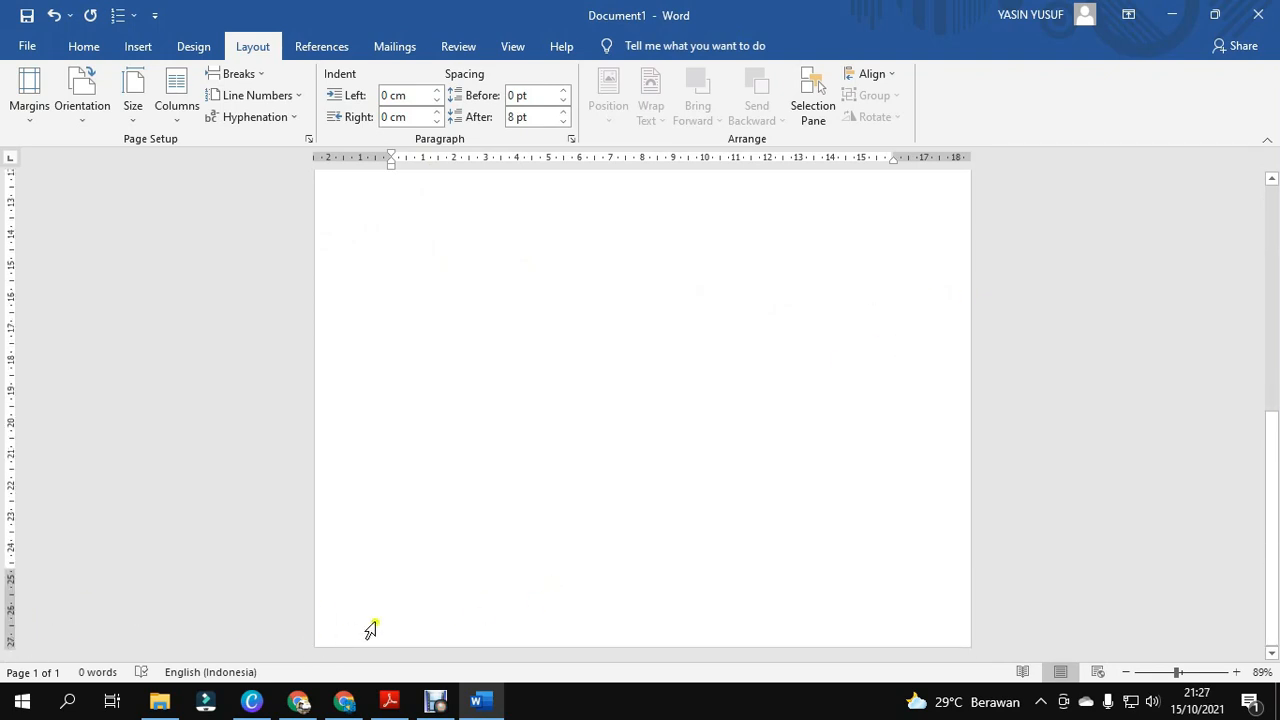
scroll(415, 553, up, 8)
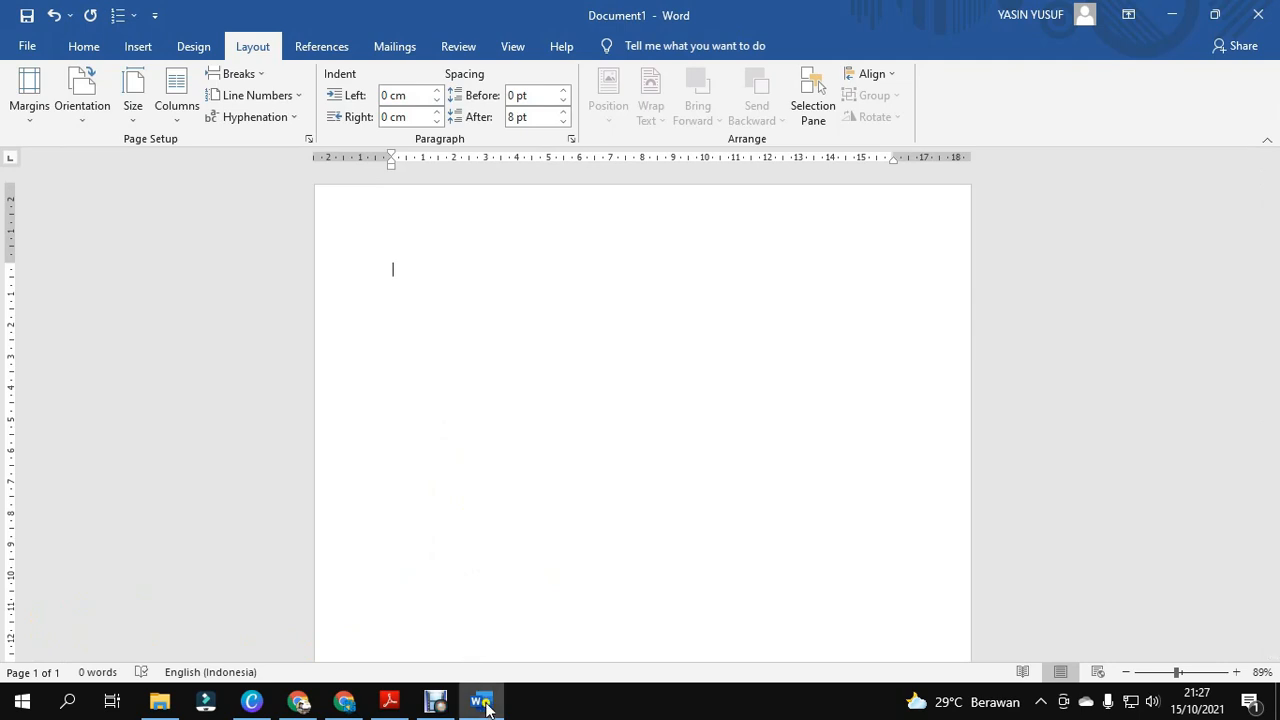
click(390, 701)
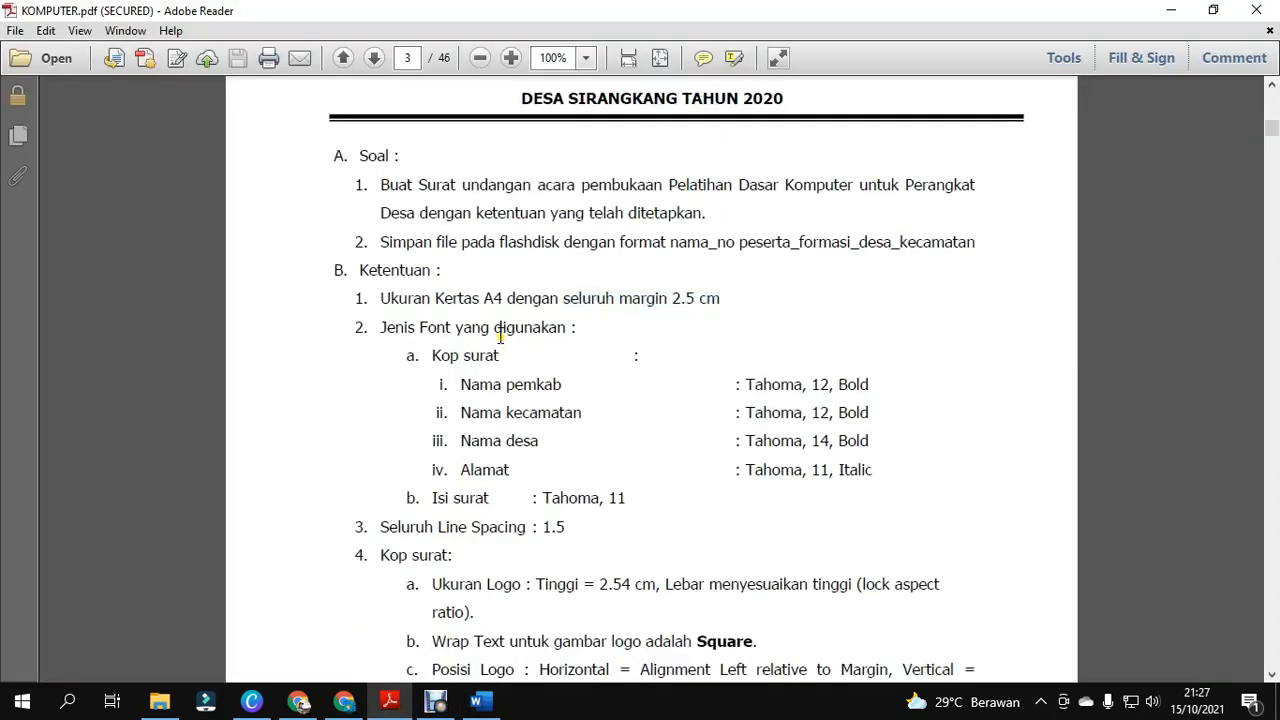
drag(380, 304, 705, 309)
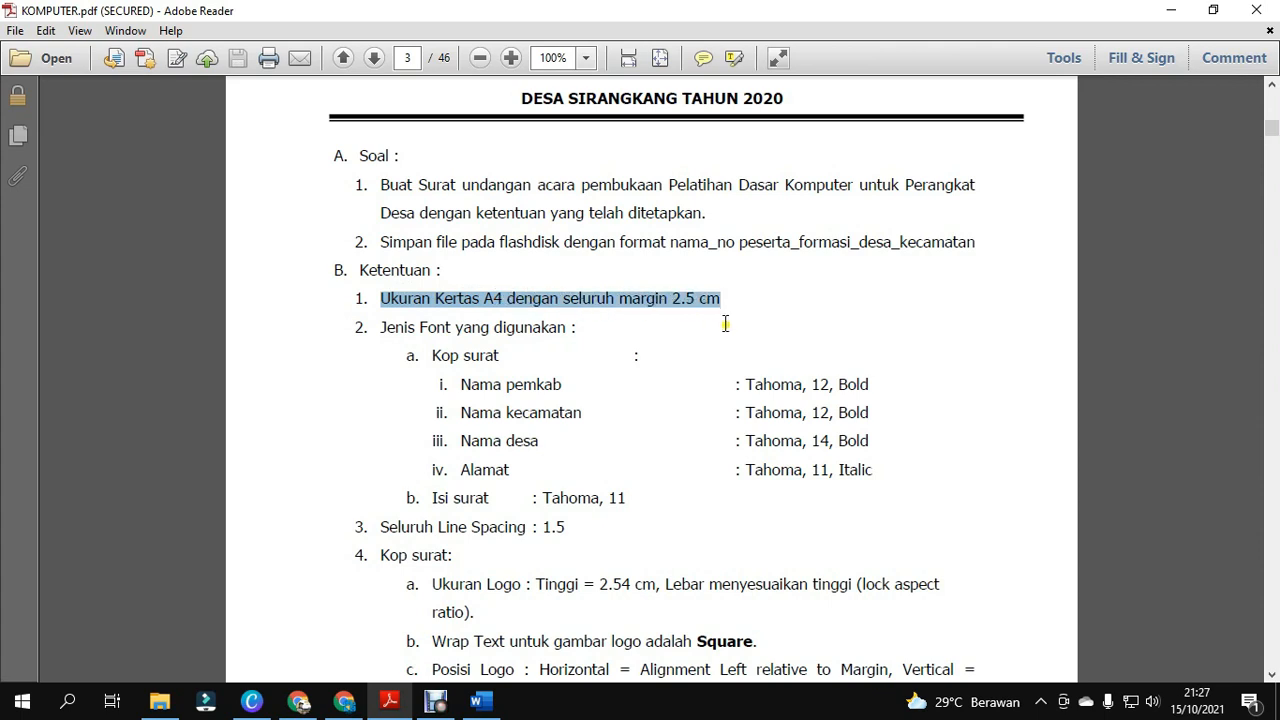
click(697, 392)
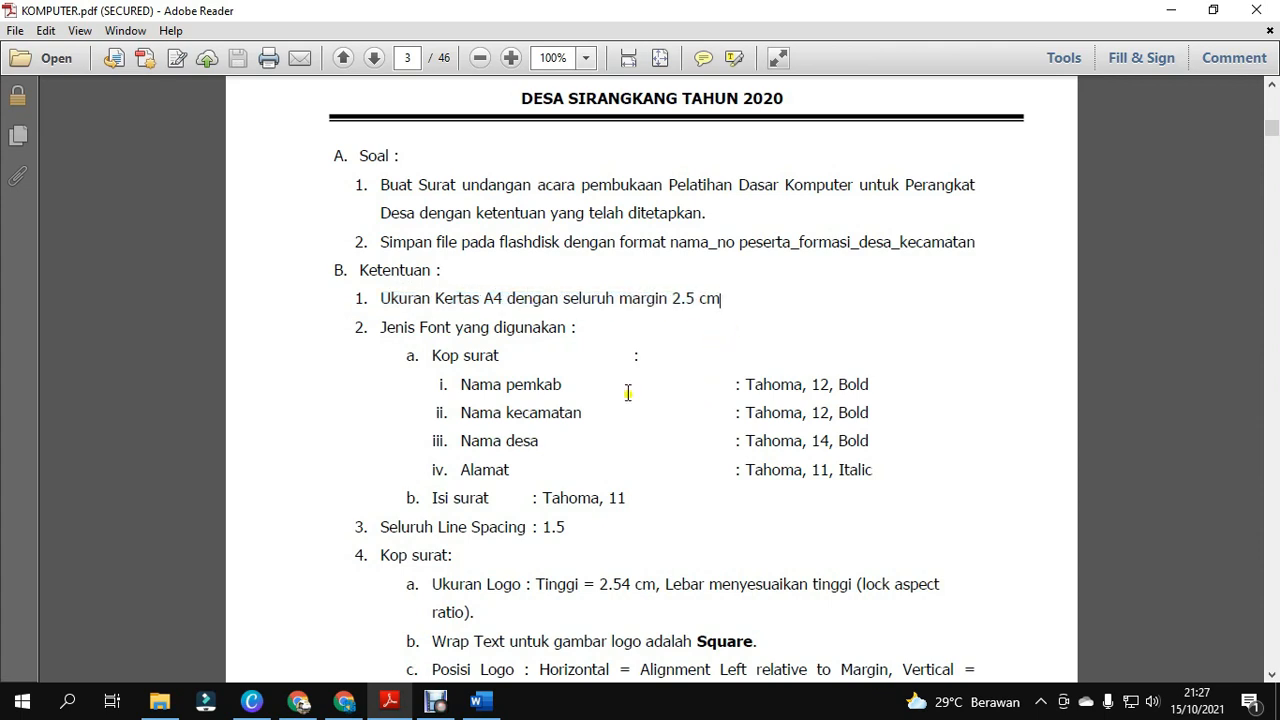
drag(421, 329, 562, 385)
click(523, 440)
scroll(431, 480, down, 3)
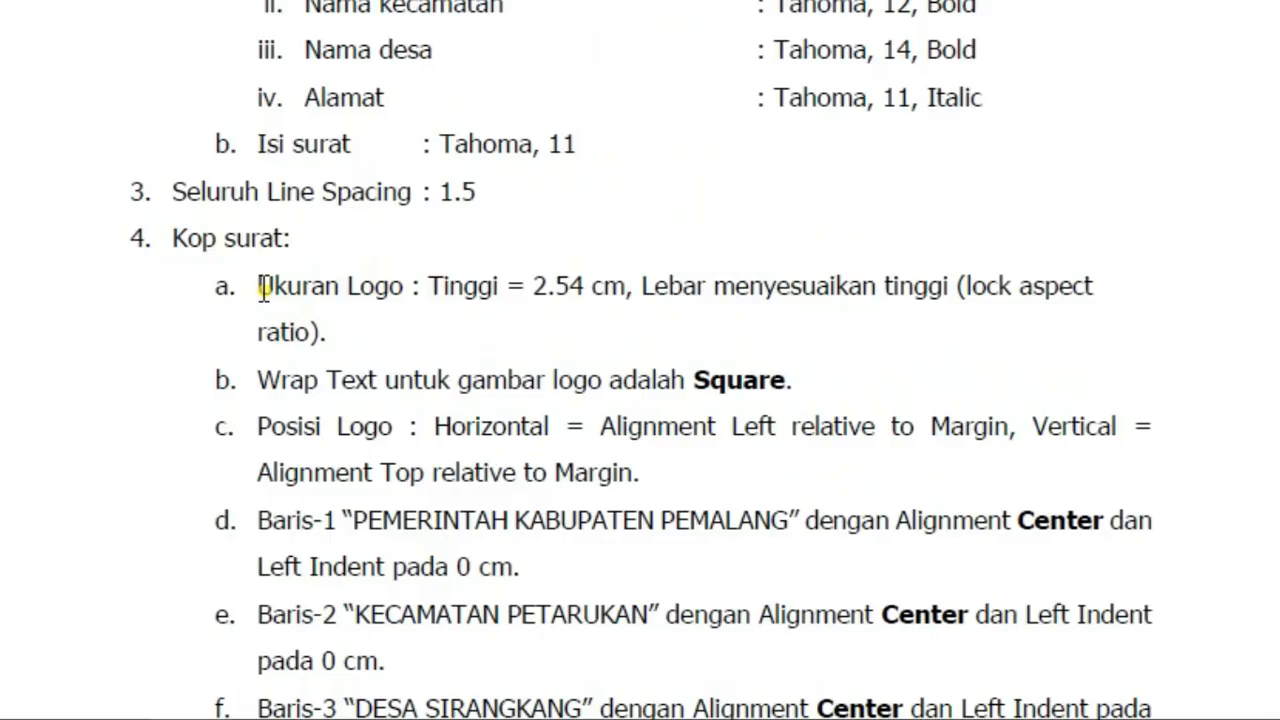
drag(262, 288, 375, 288)
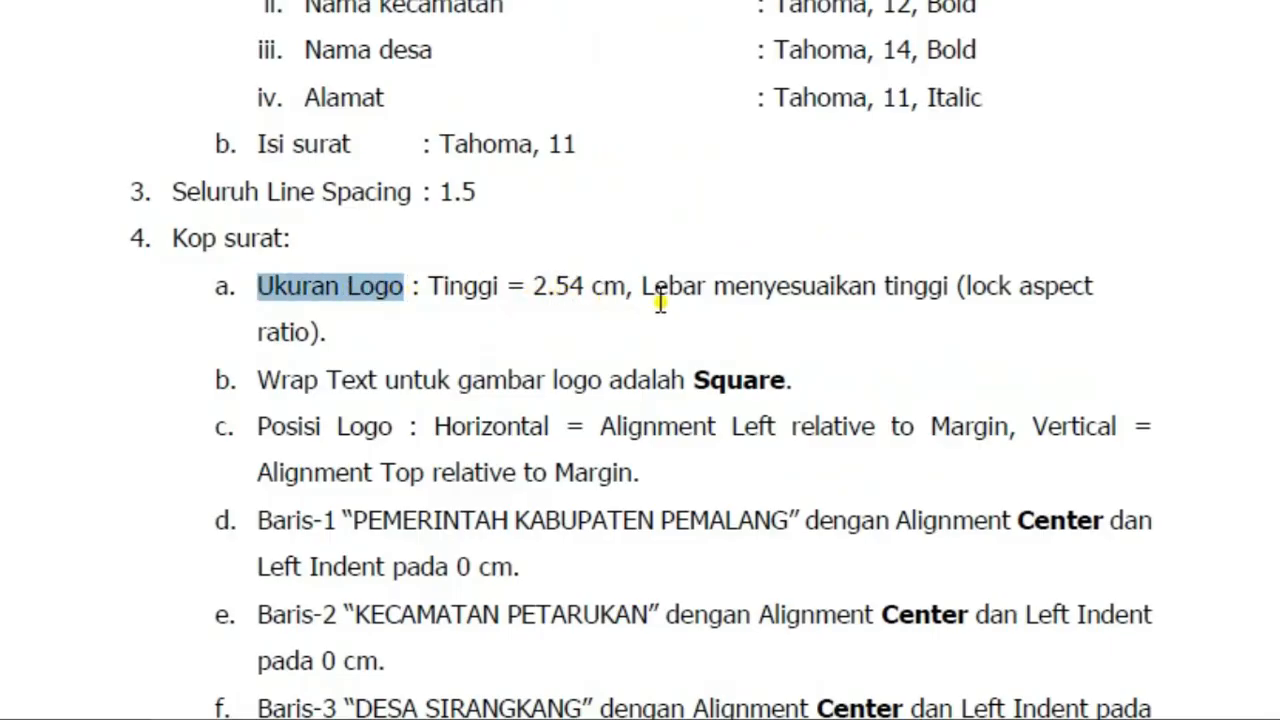
scroll(680, 300, down, 1)
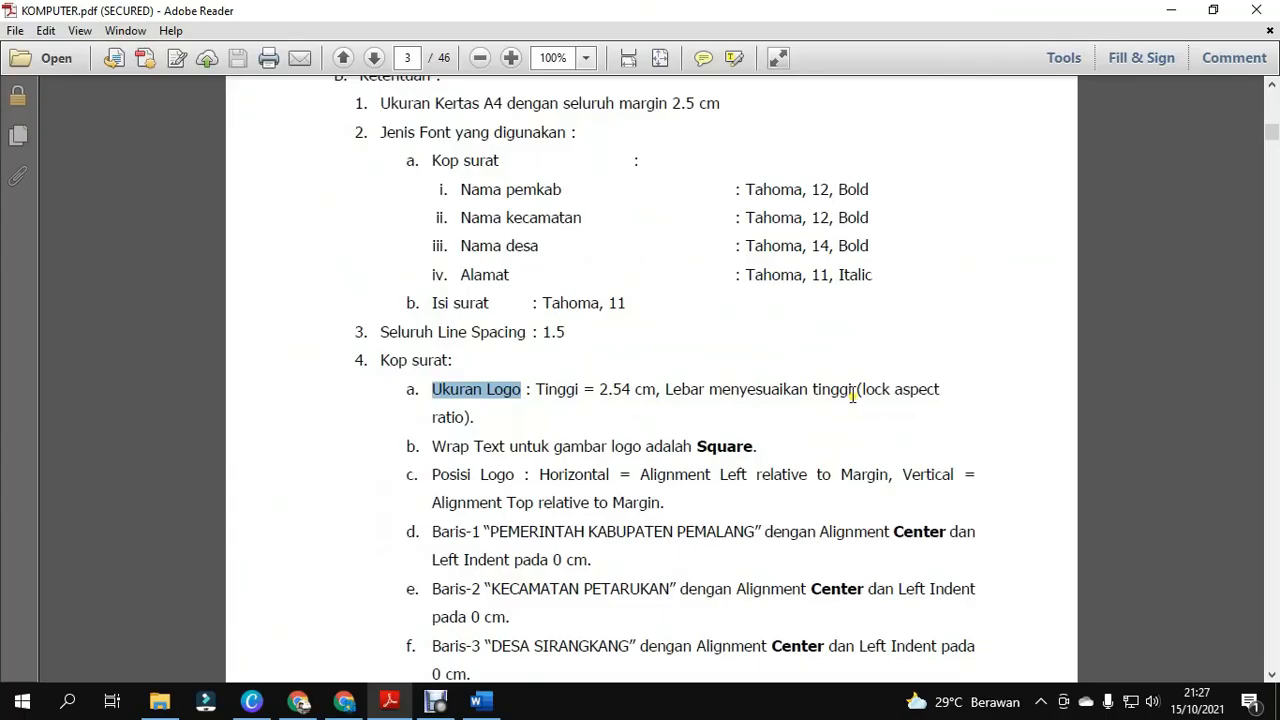
click(428, 242)
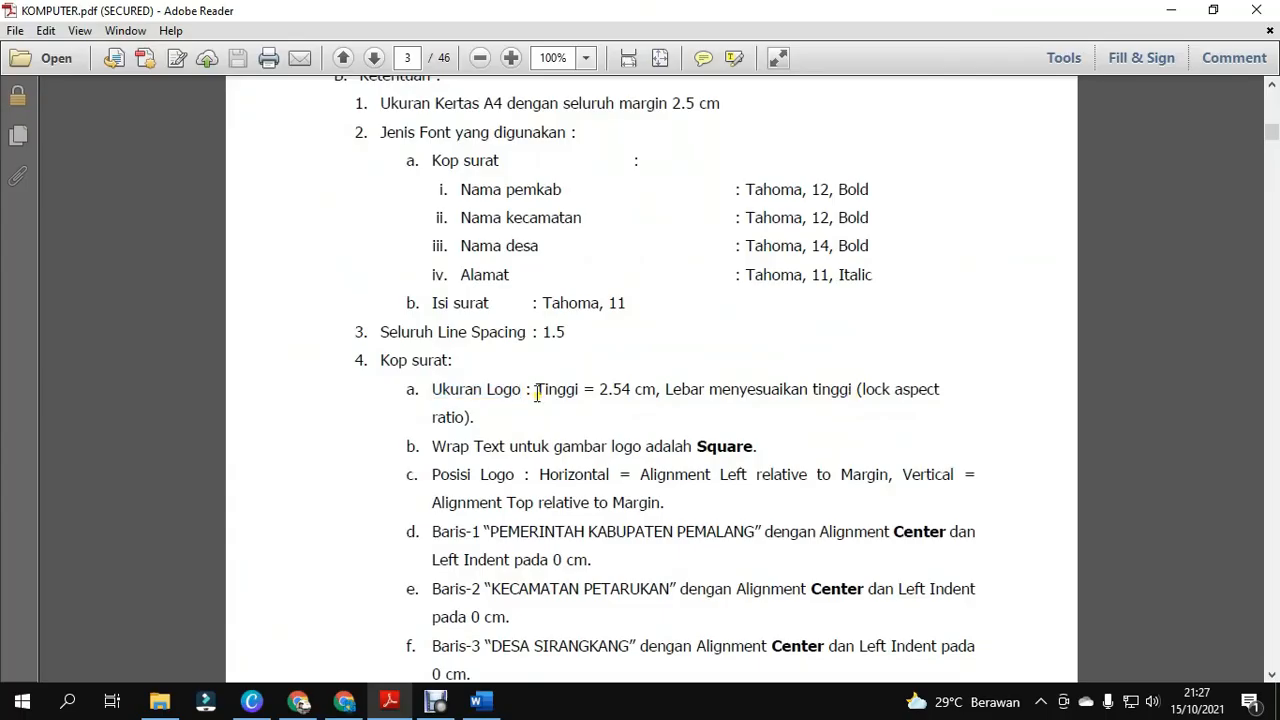
Switch to Word and insert the picture Logo_Kabupaten_Pemalang from the Downloads folder at the start of the document.
click(482, 701)
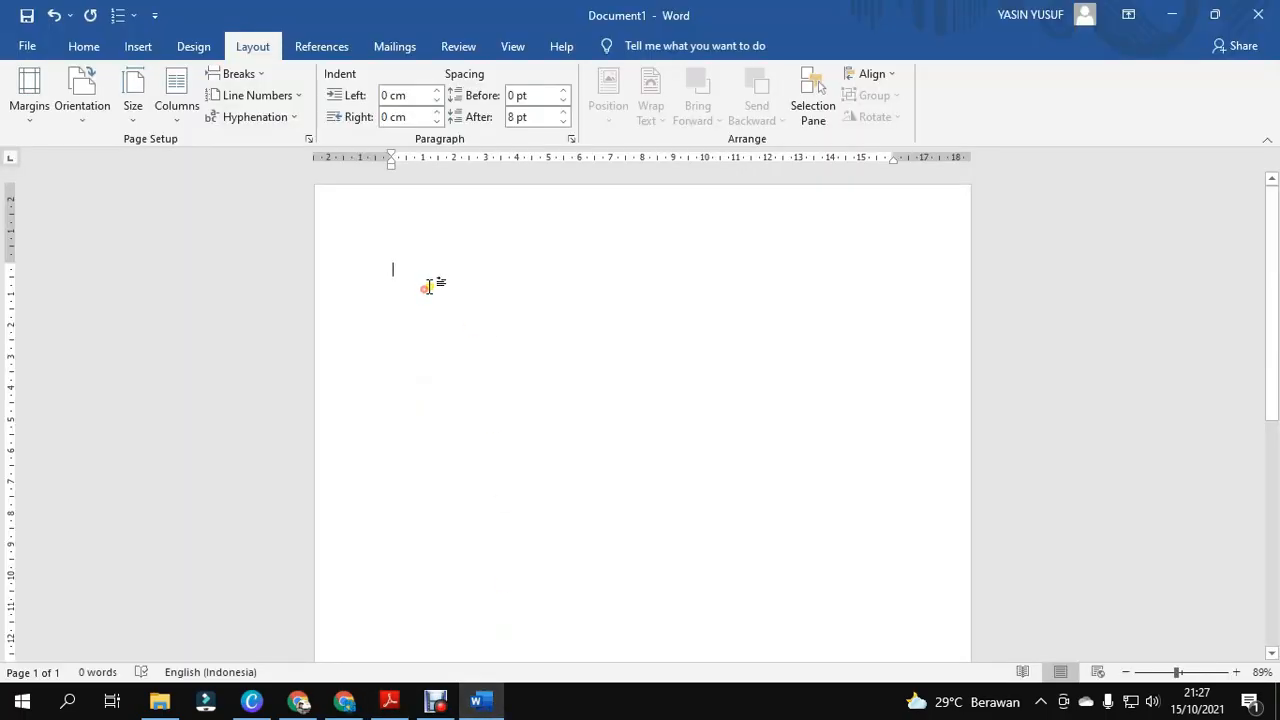
click(143, 47)
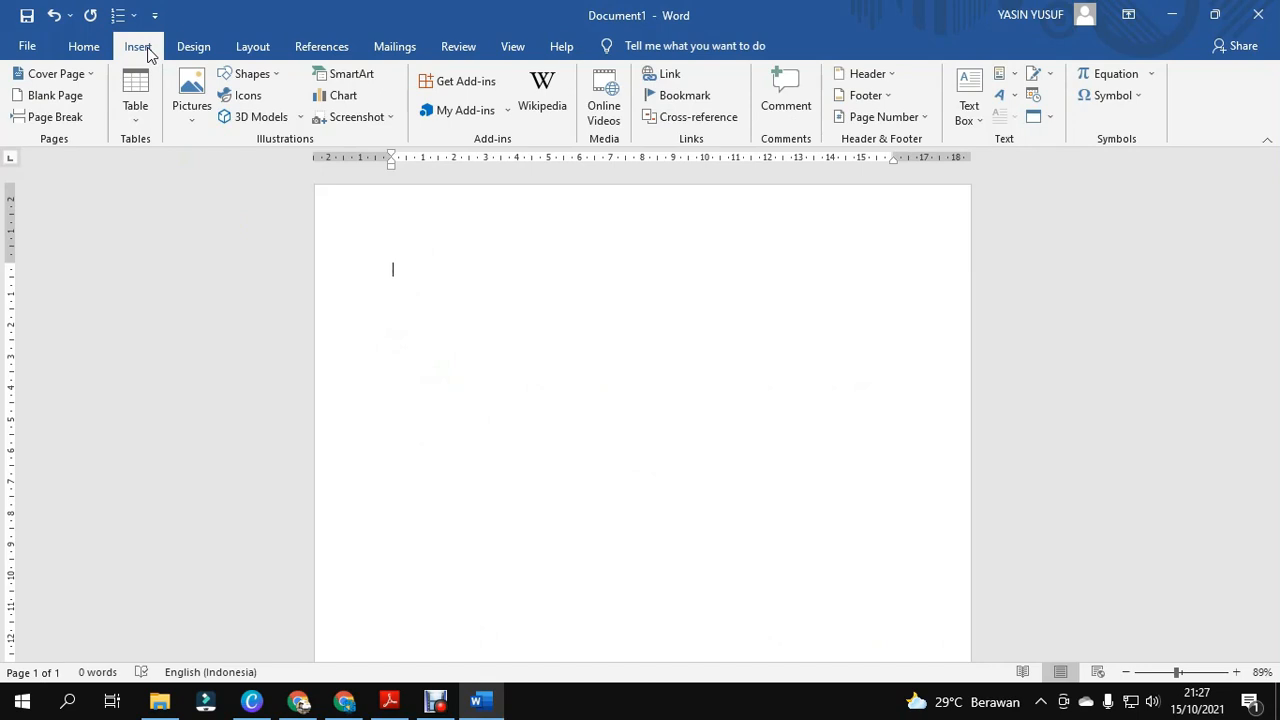
click(194, 124)
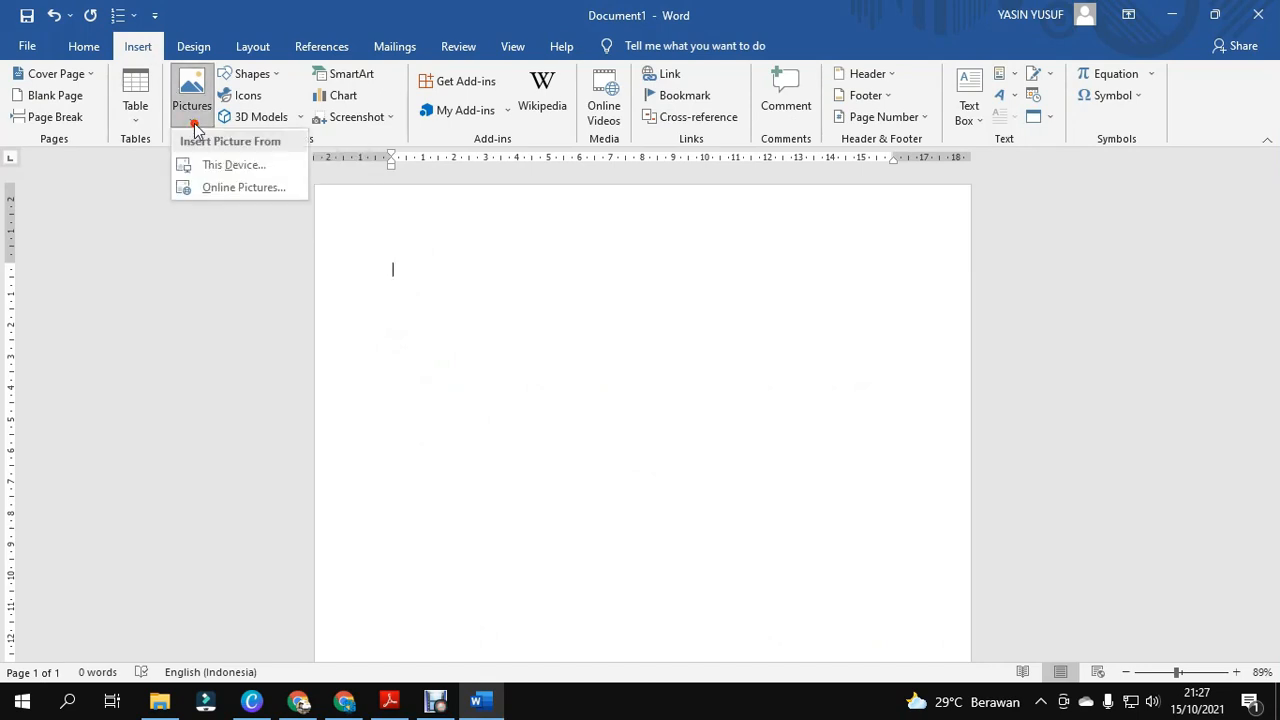
click(232, 167)
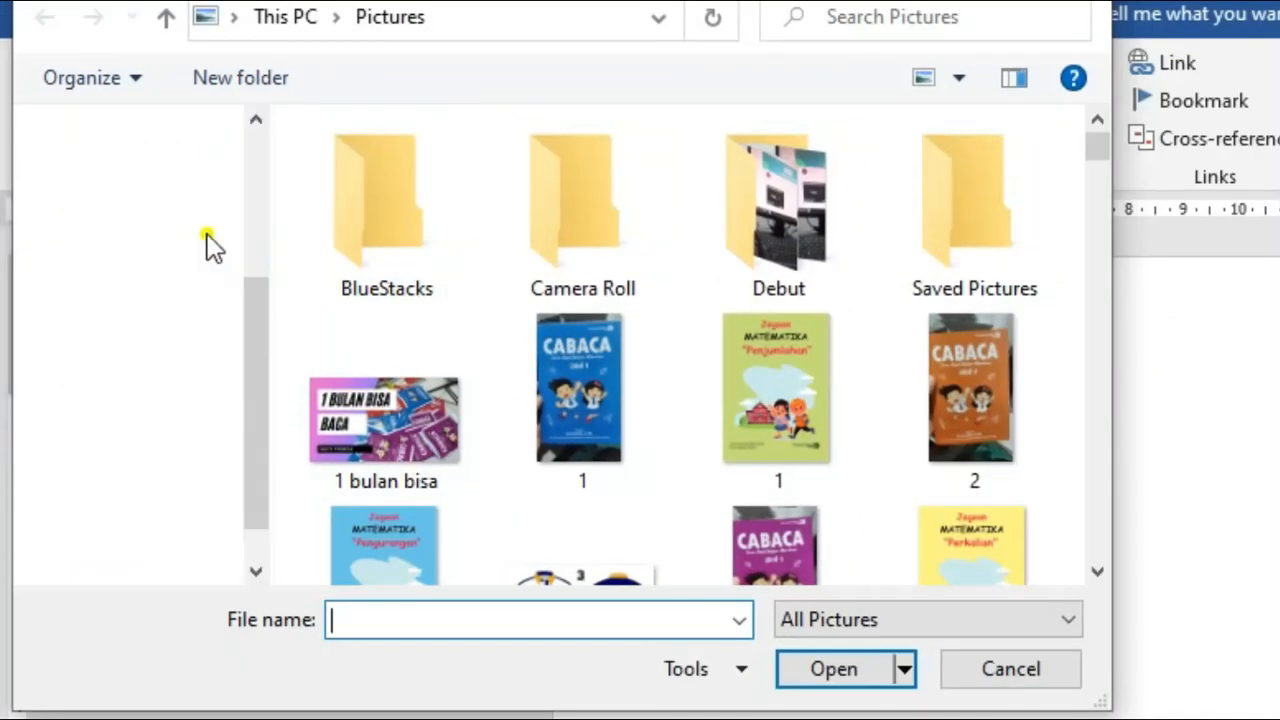
click(190, 350)
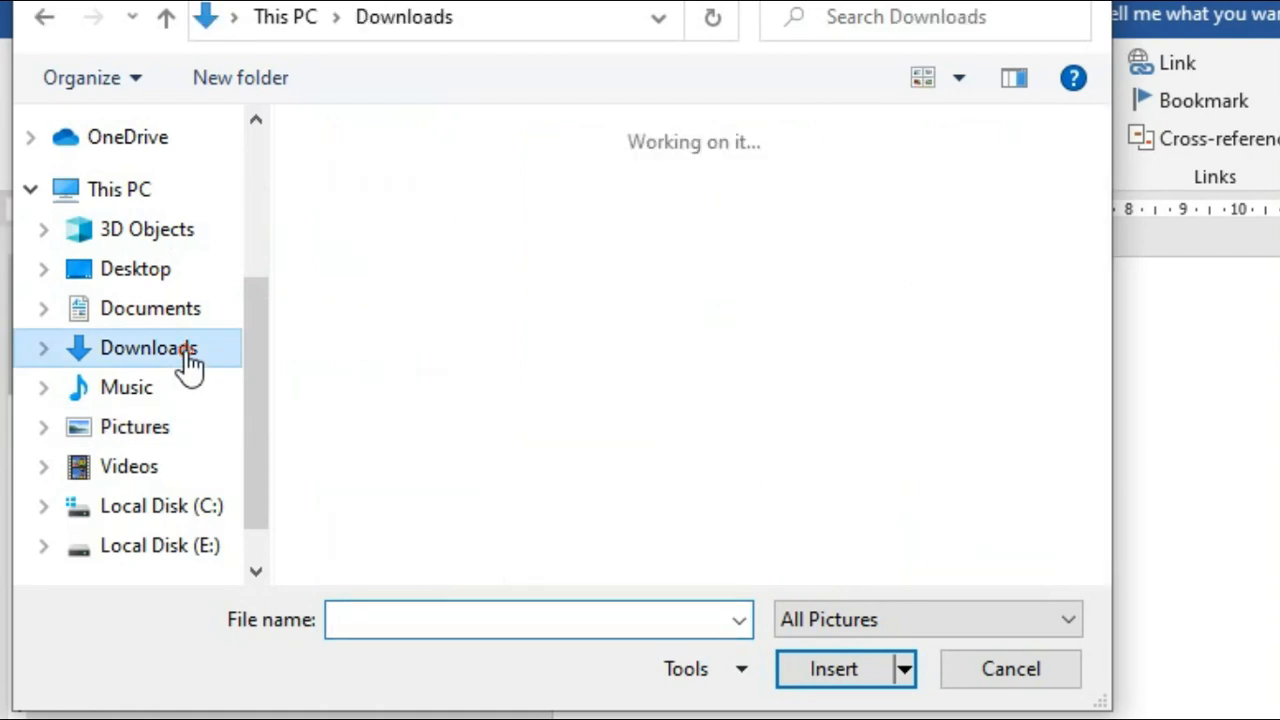
drag(1095, 266, 1103, 216)
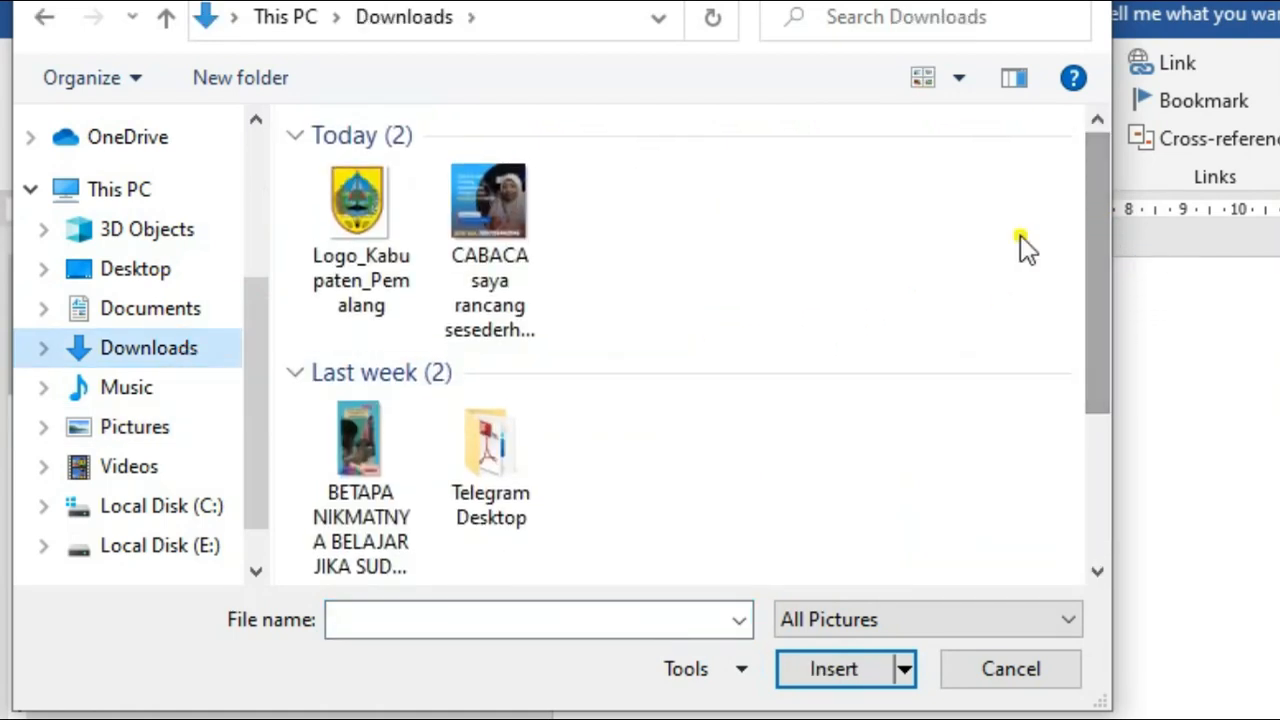
click(380, 239)
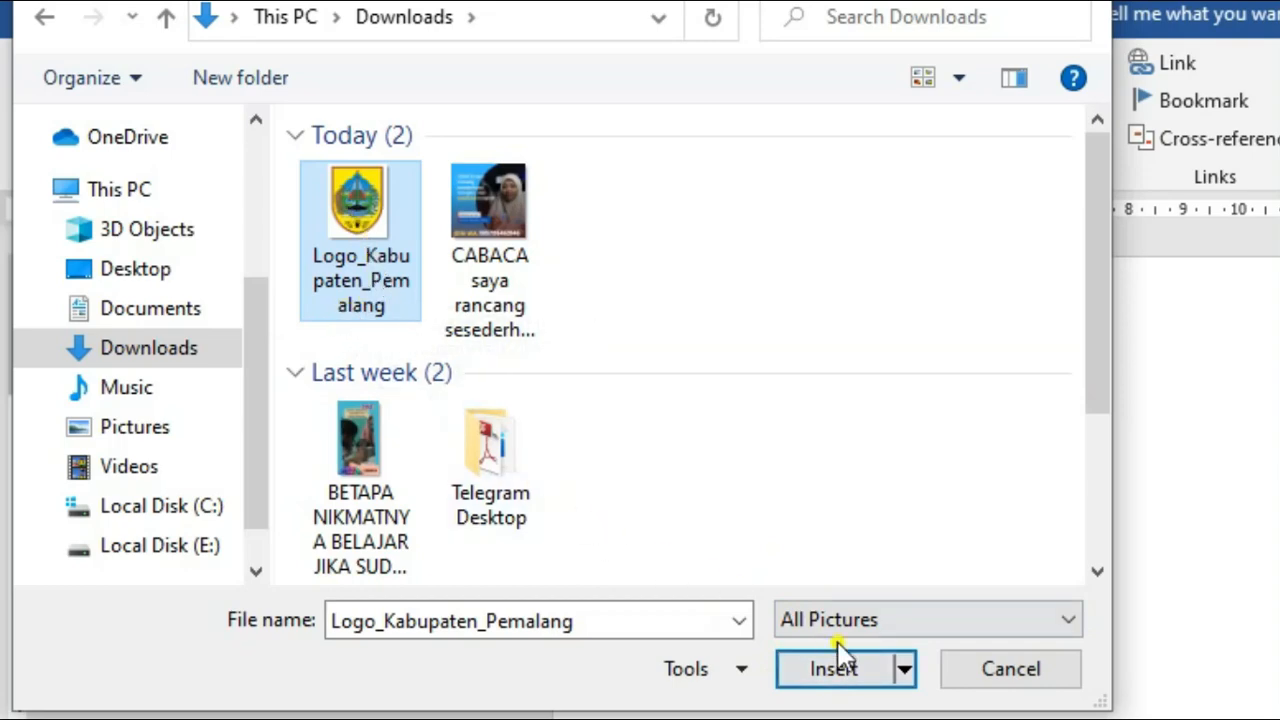
click(828, 671)
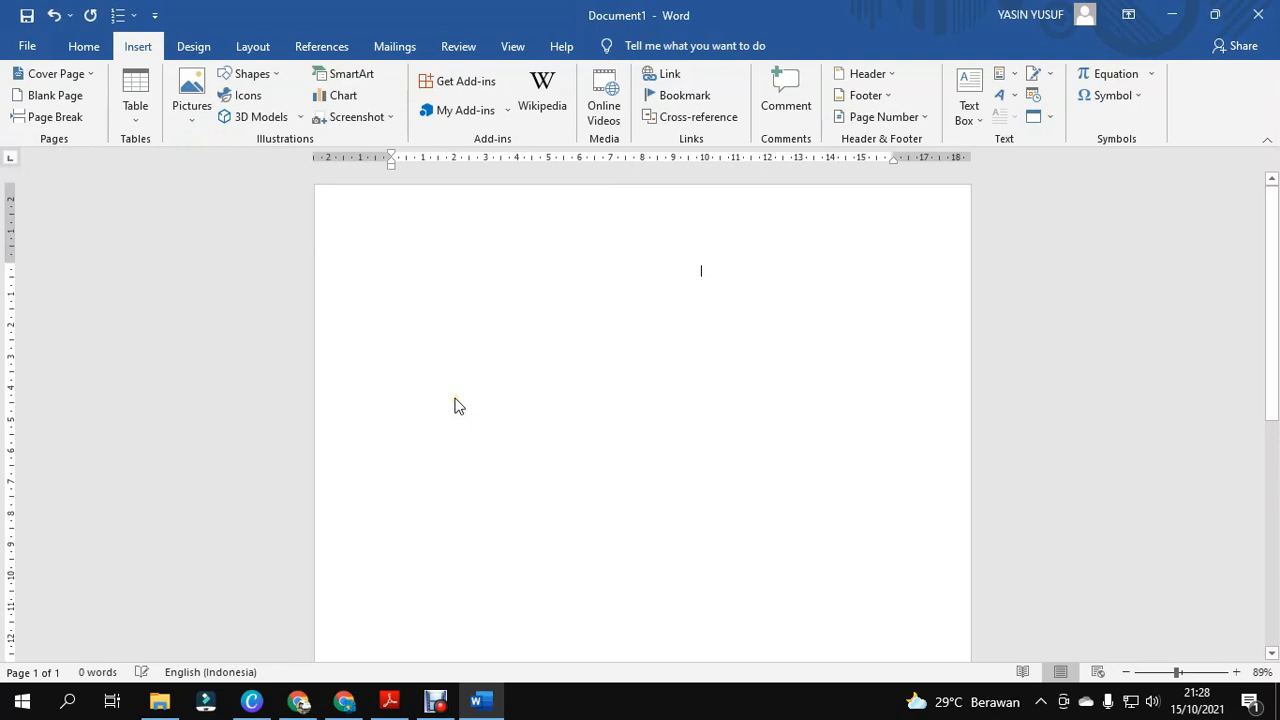
scroll(791, 388, down, 1)
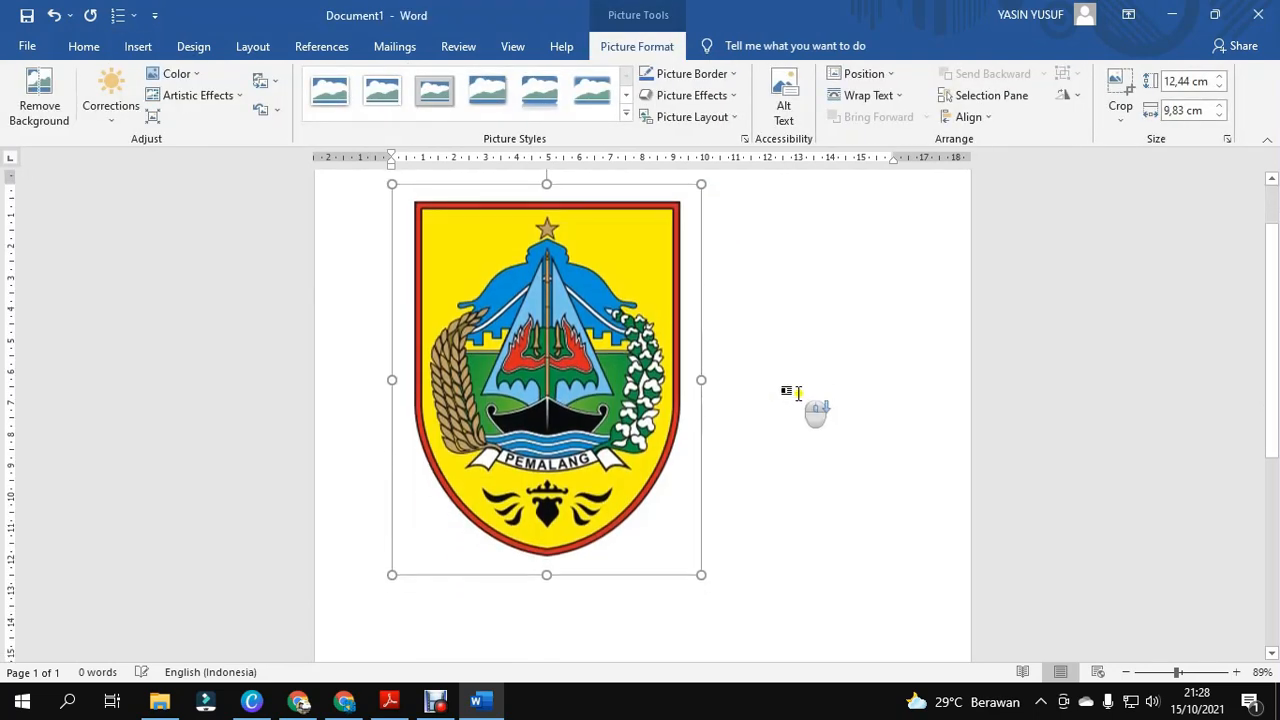
scroll(796, 399, up, 1)
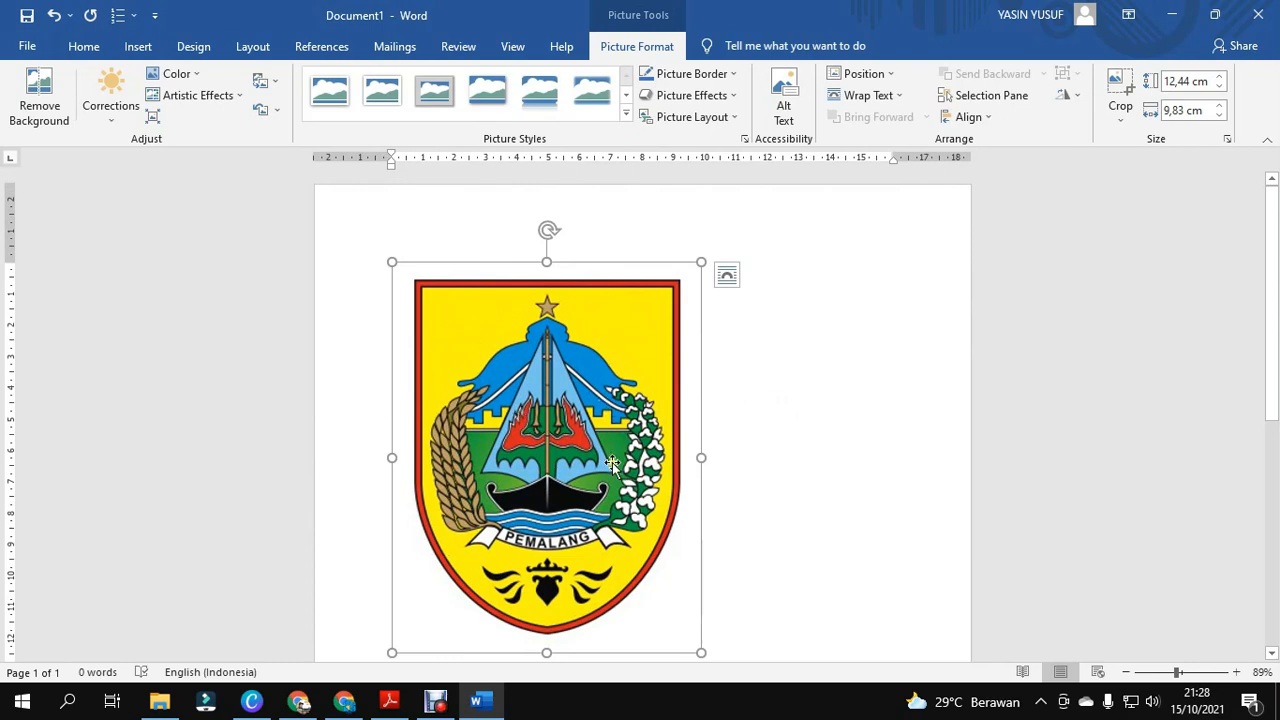
click(747, 505)
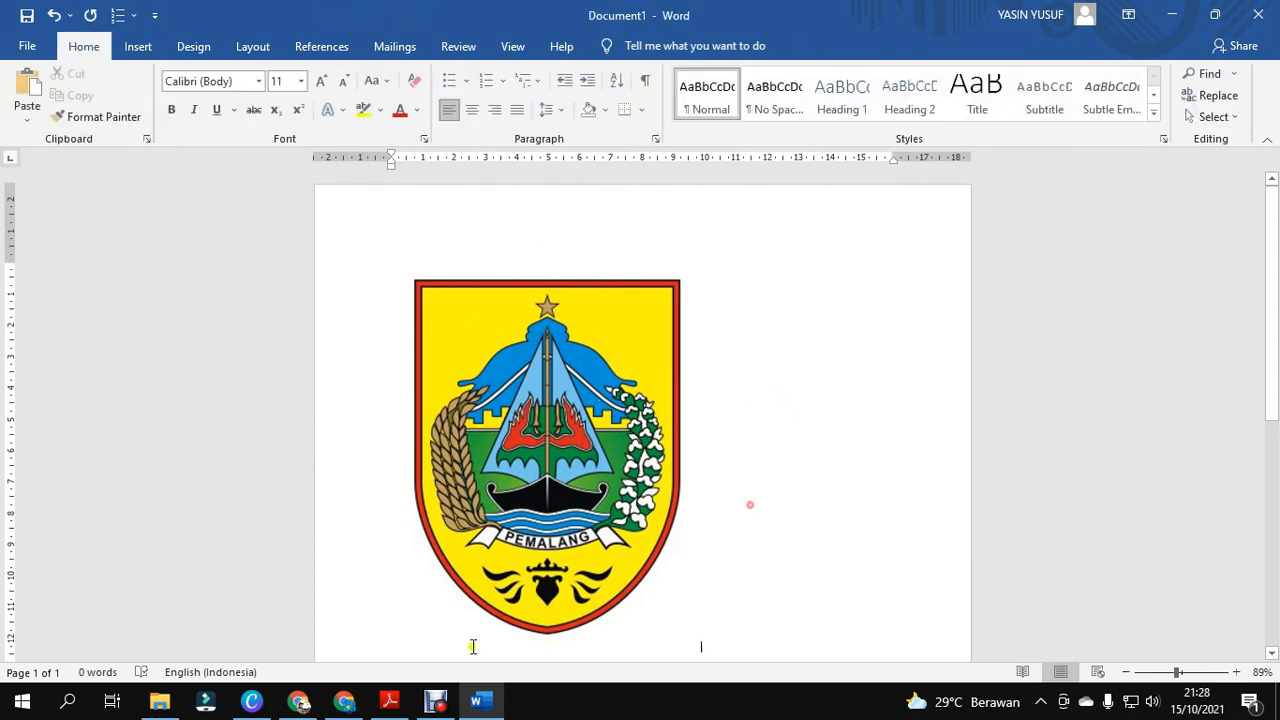
Check the logo height requirement in KOMPUTER.pdf in Adobe Reader, and set the logo's height to 2,54 cm in Word.
click(389, 702)
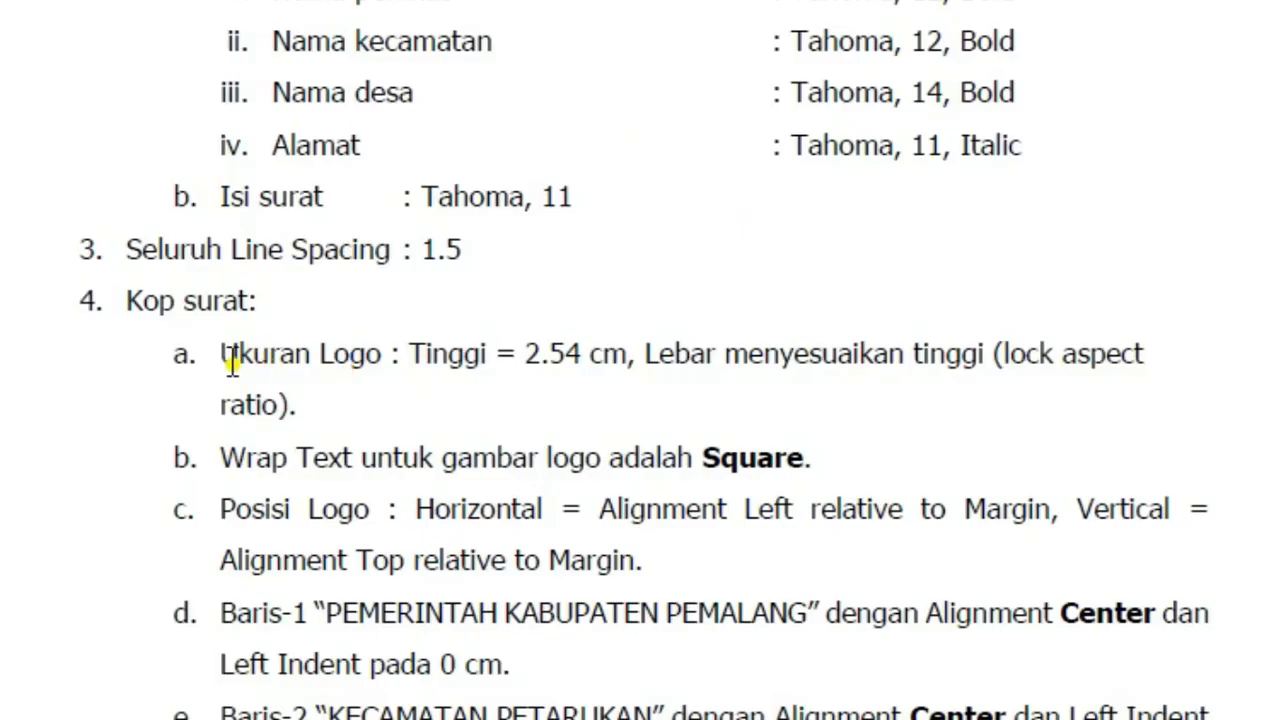
drag(432, 389, 614, 389)
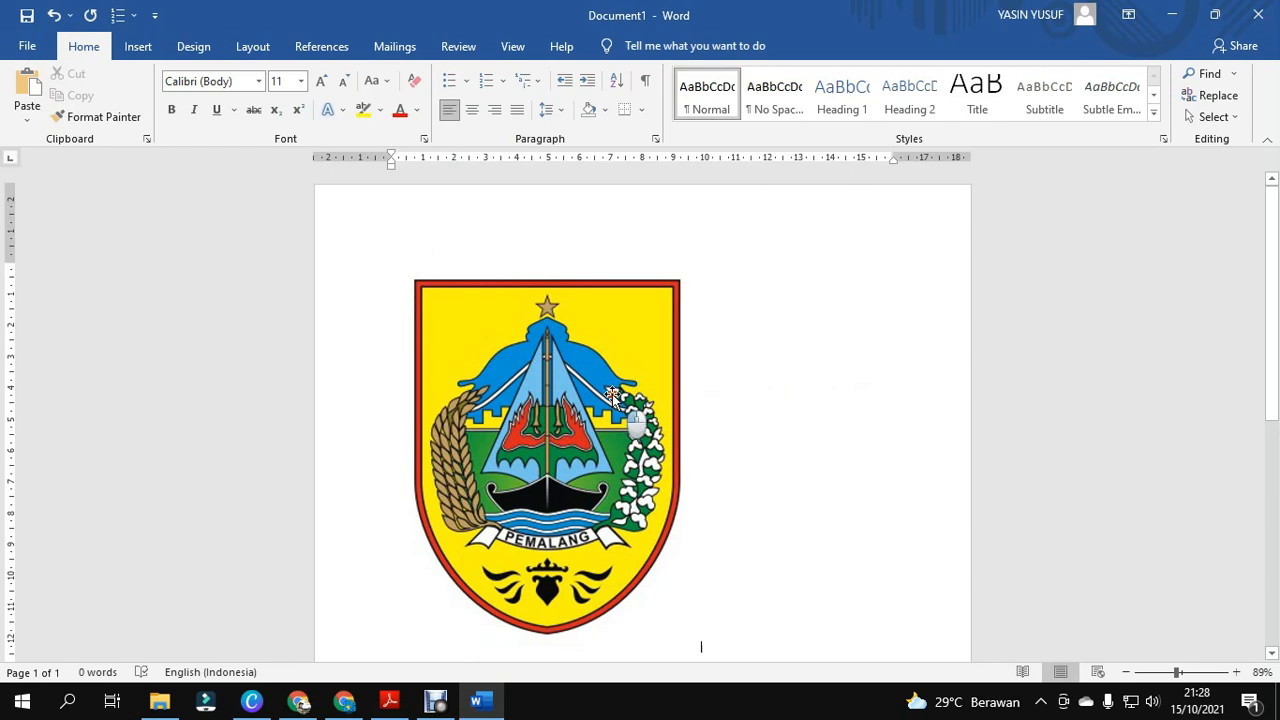
click(612, 395)
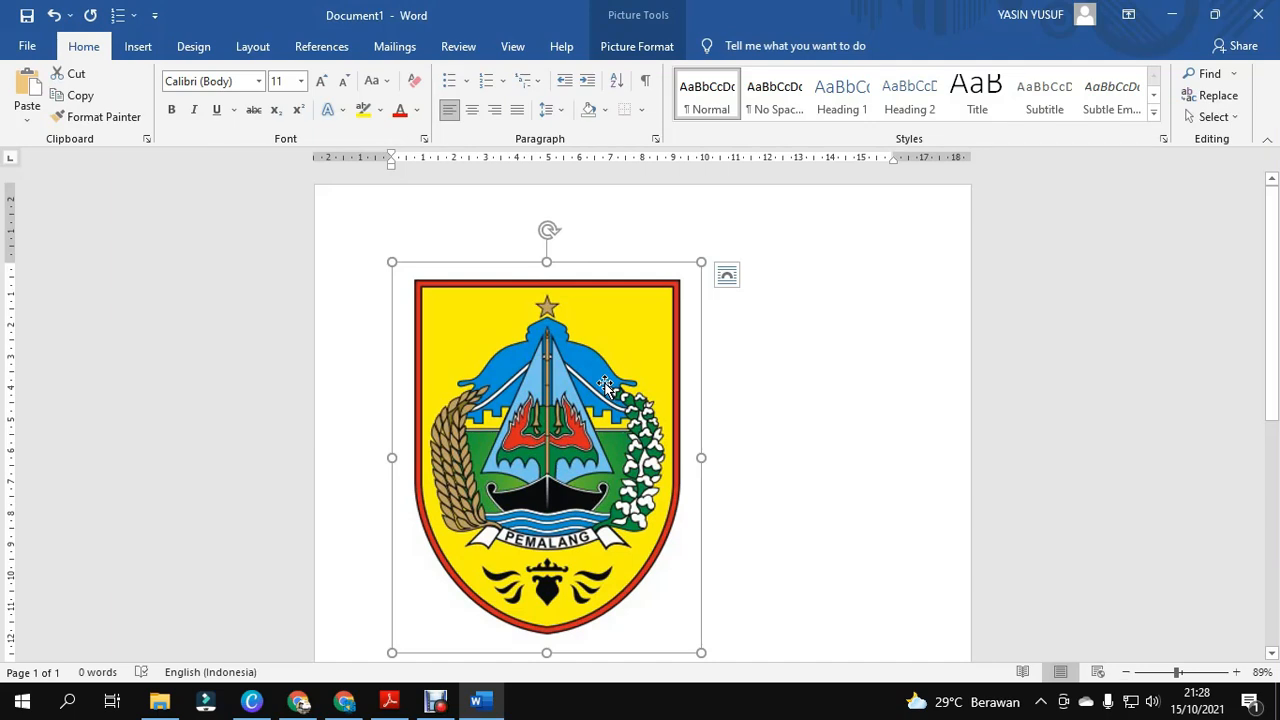
double_click(605, 382)
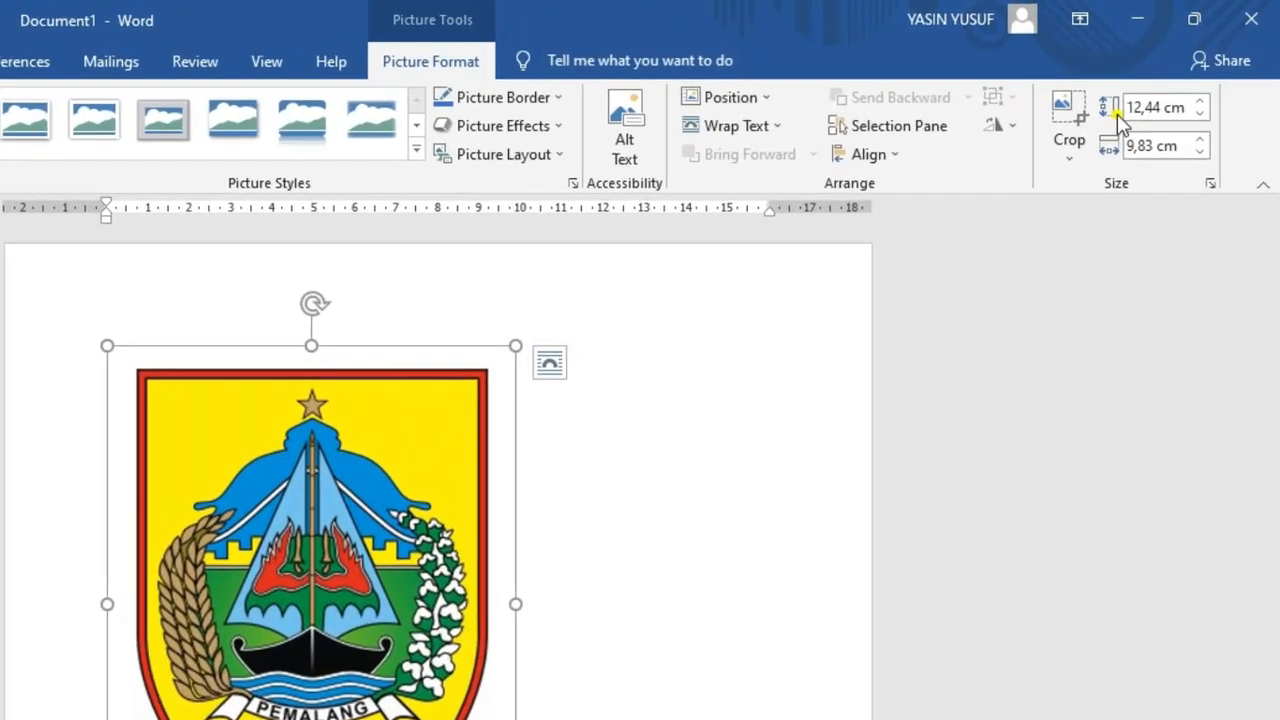
click(1161, 85)
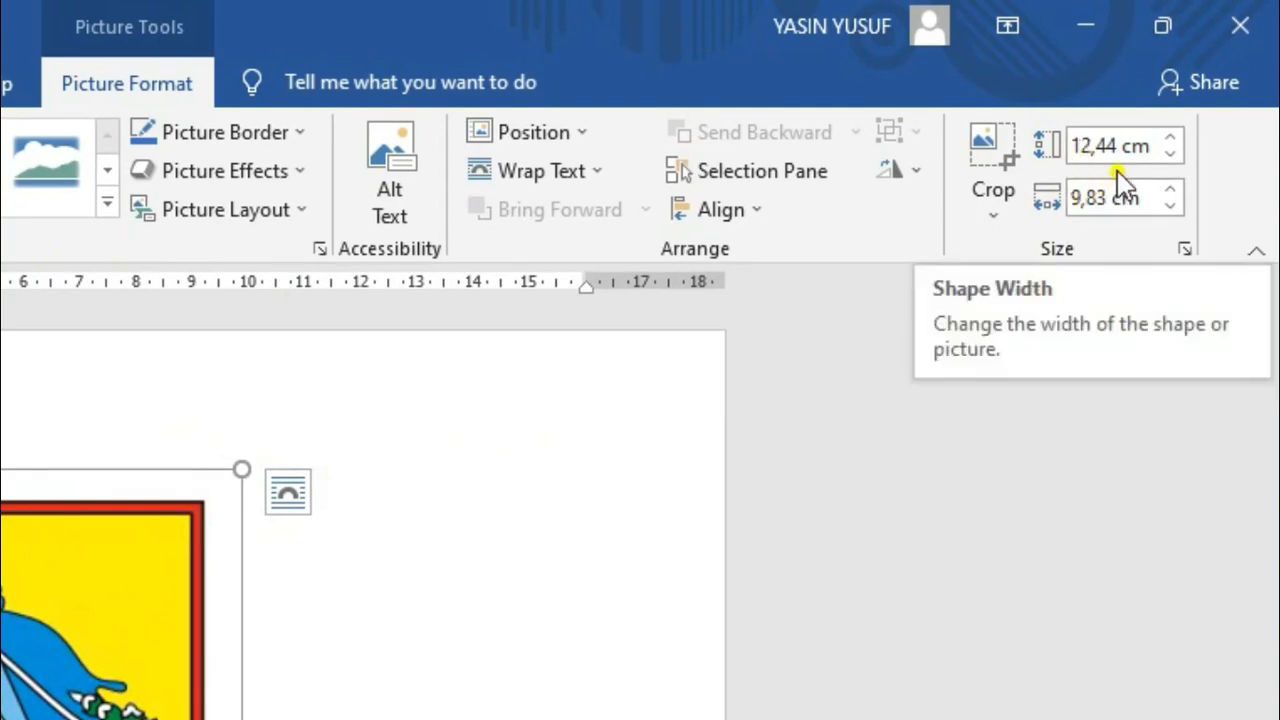
click(1095, 147)
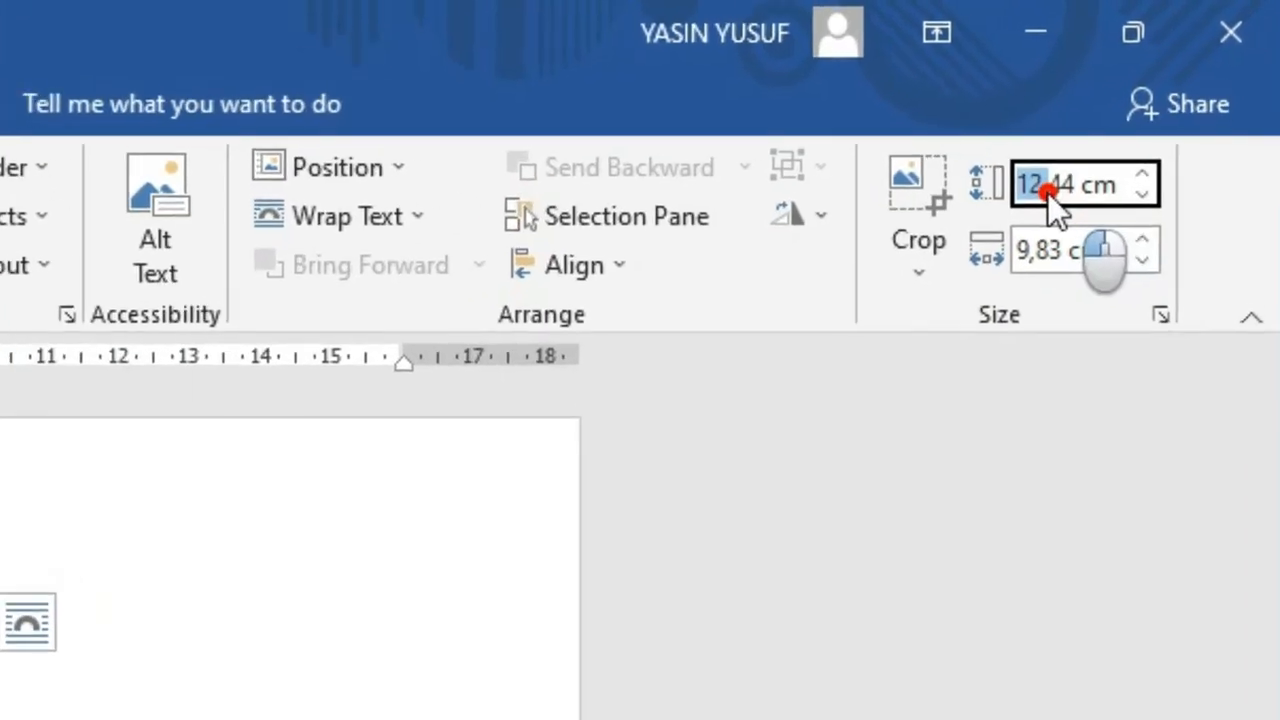
drag(1048, 193, 1084, 186)
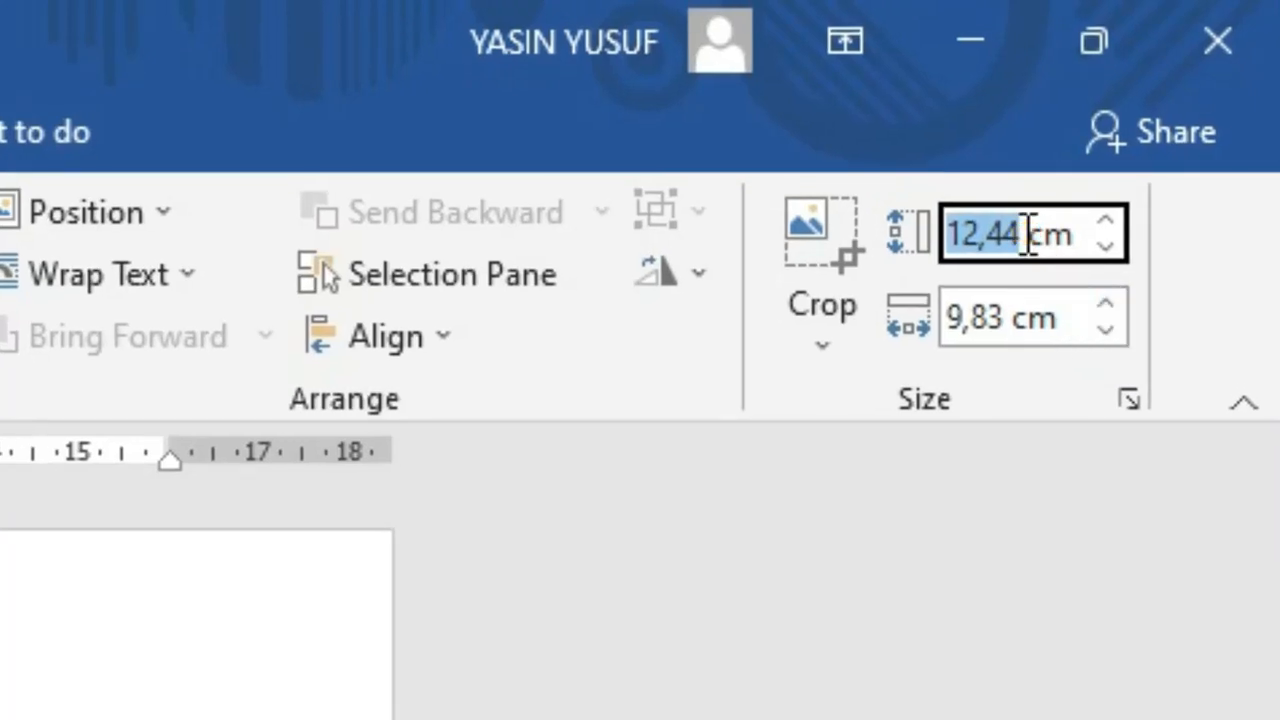
text(2,5)
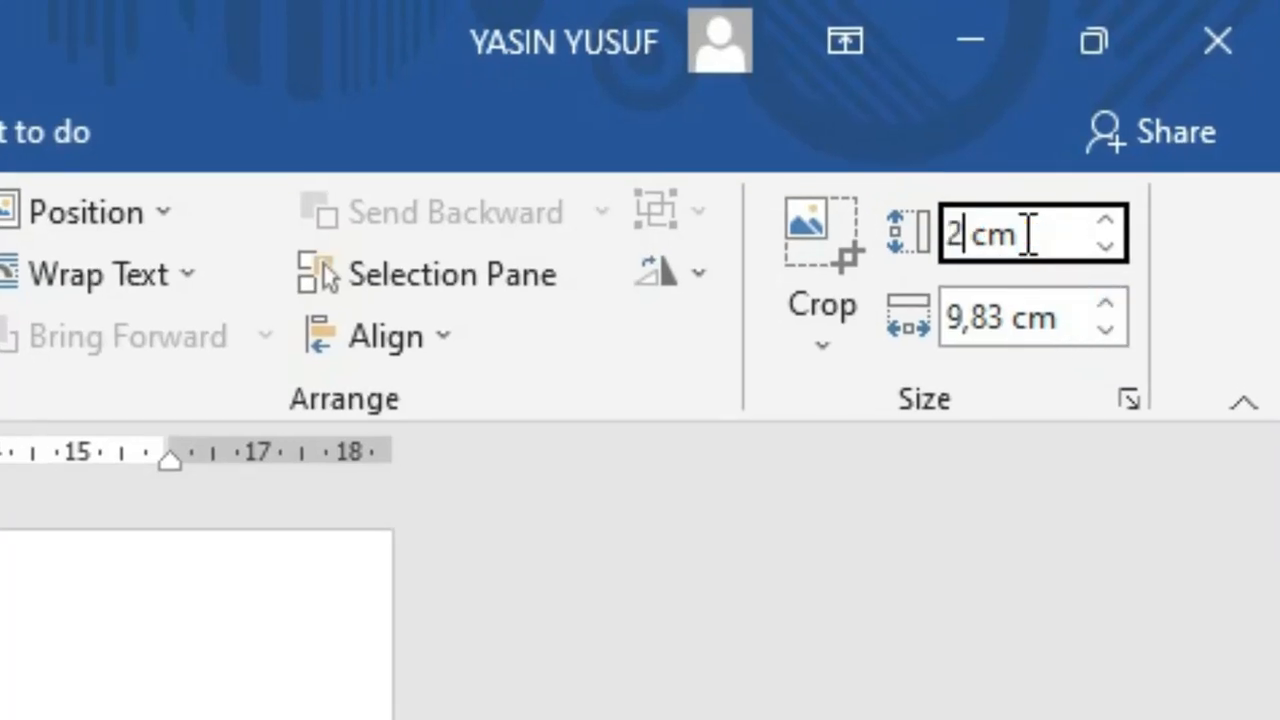
text(4)
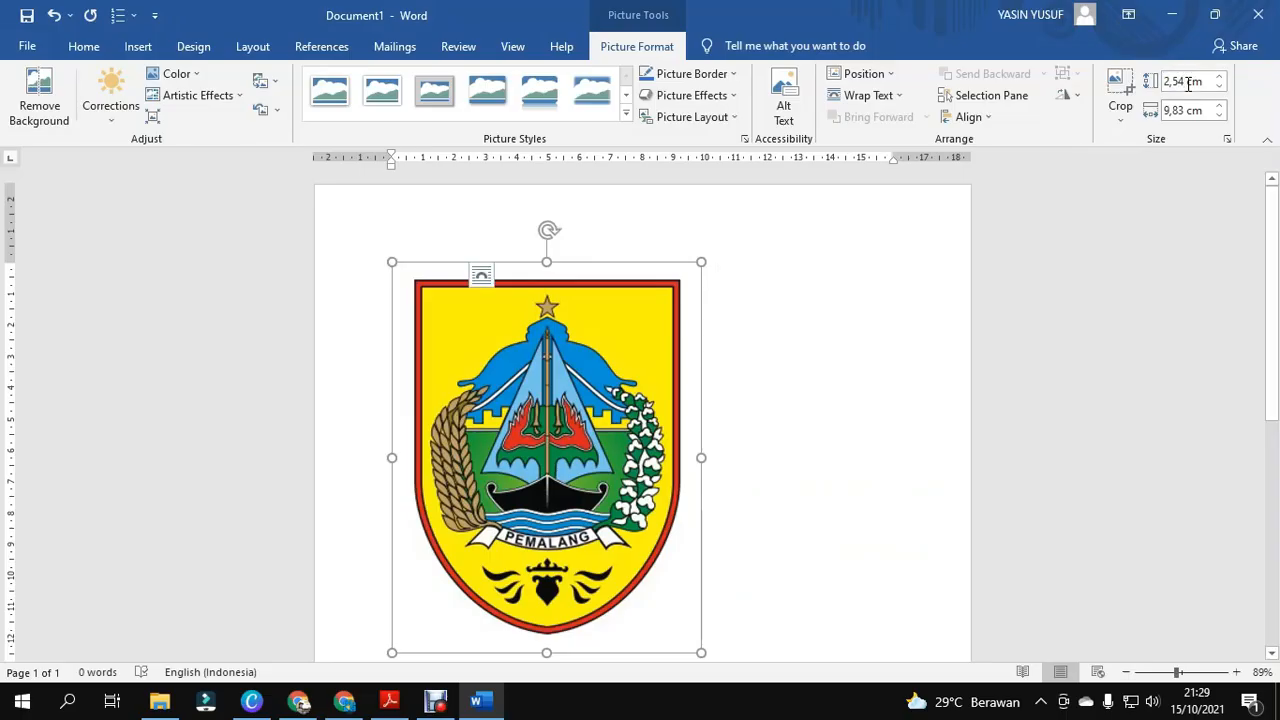
key(Return)
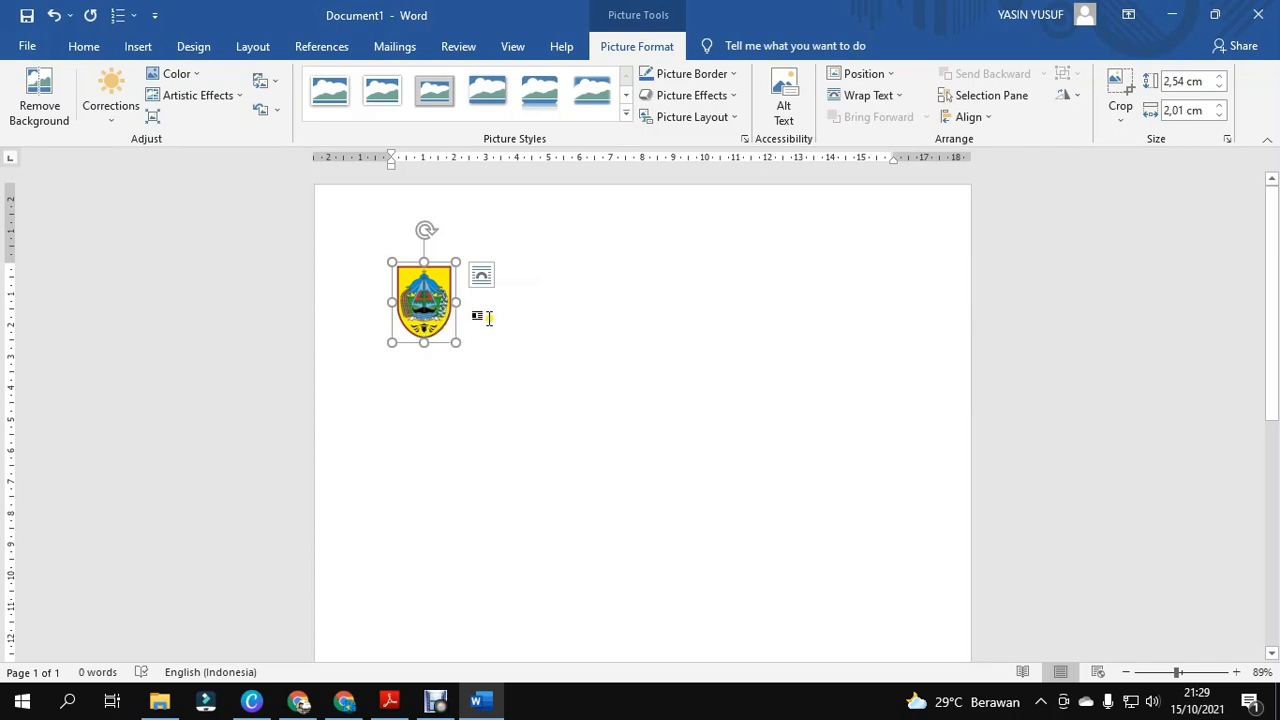
click(457, 318)
click(445, 327)
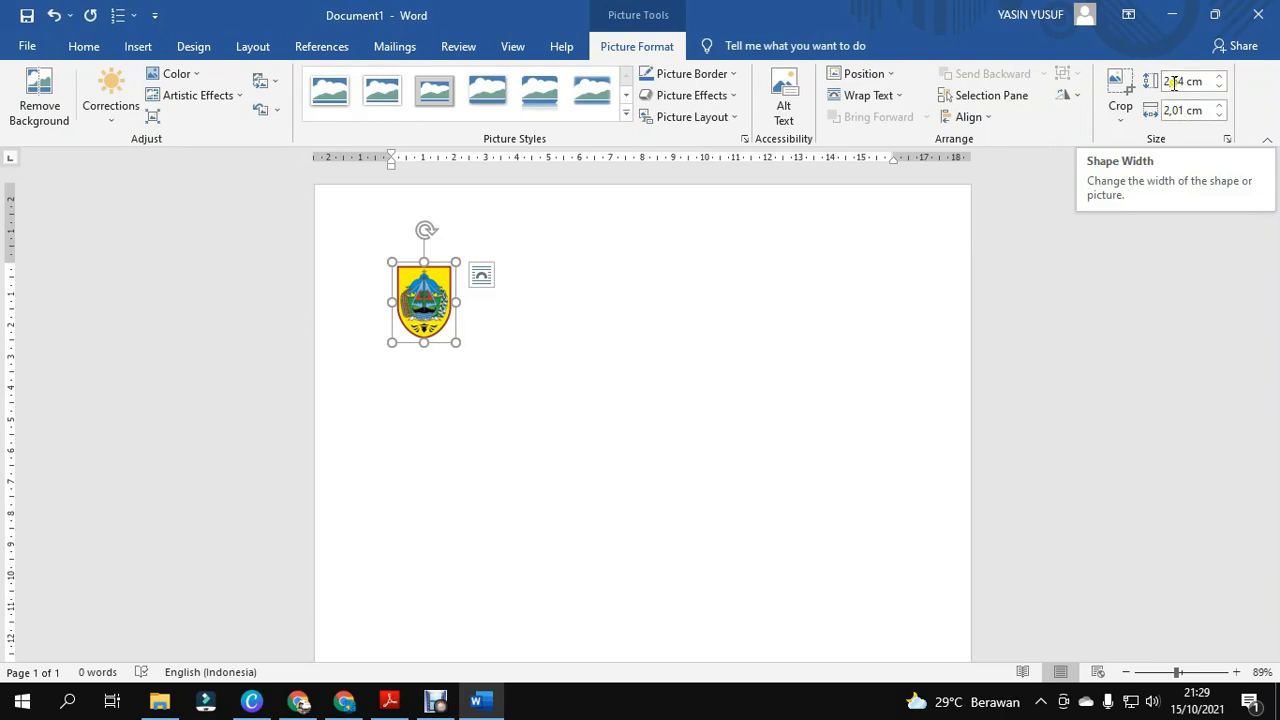
click(468, 335)
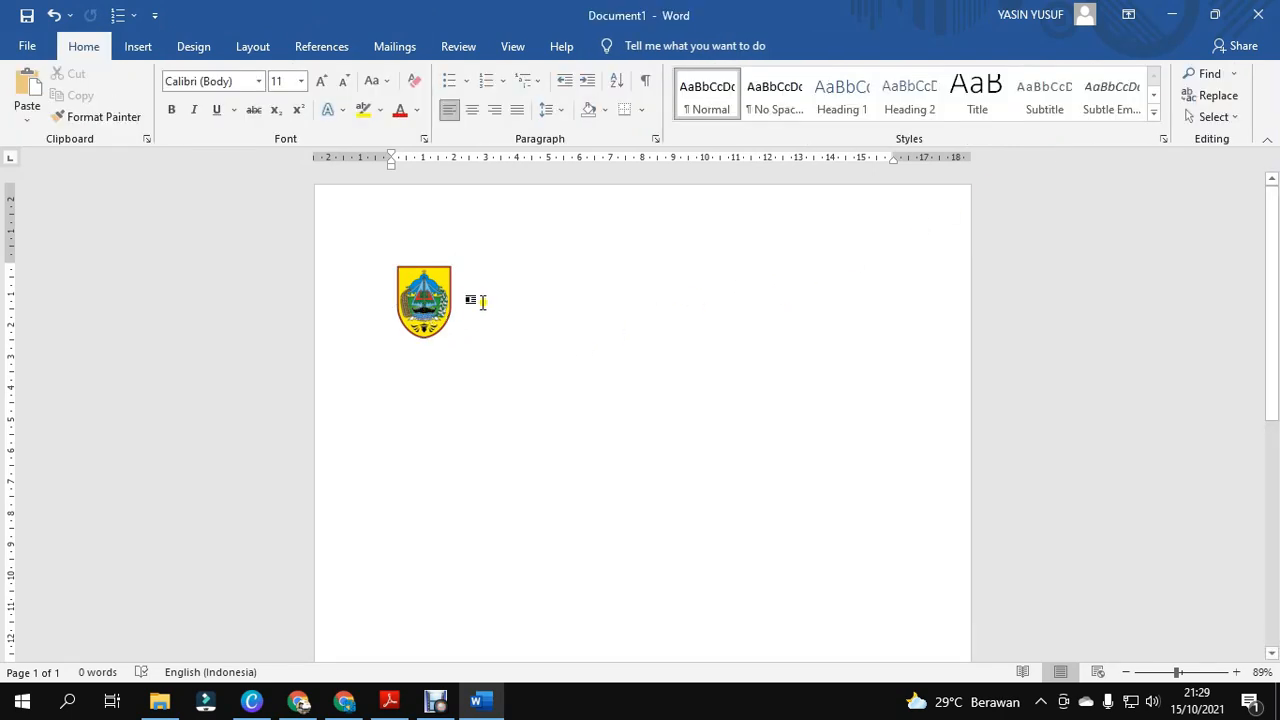
Switch to Adobe Reader and review the logo's size, lock aspect ratio and text wrapping requirements in KOMPUTER.pdf.
click(390, 712)
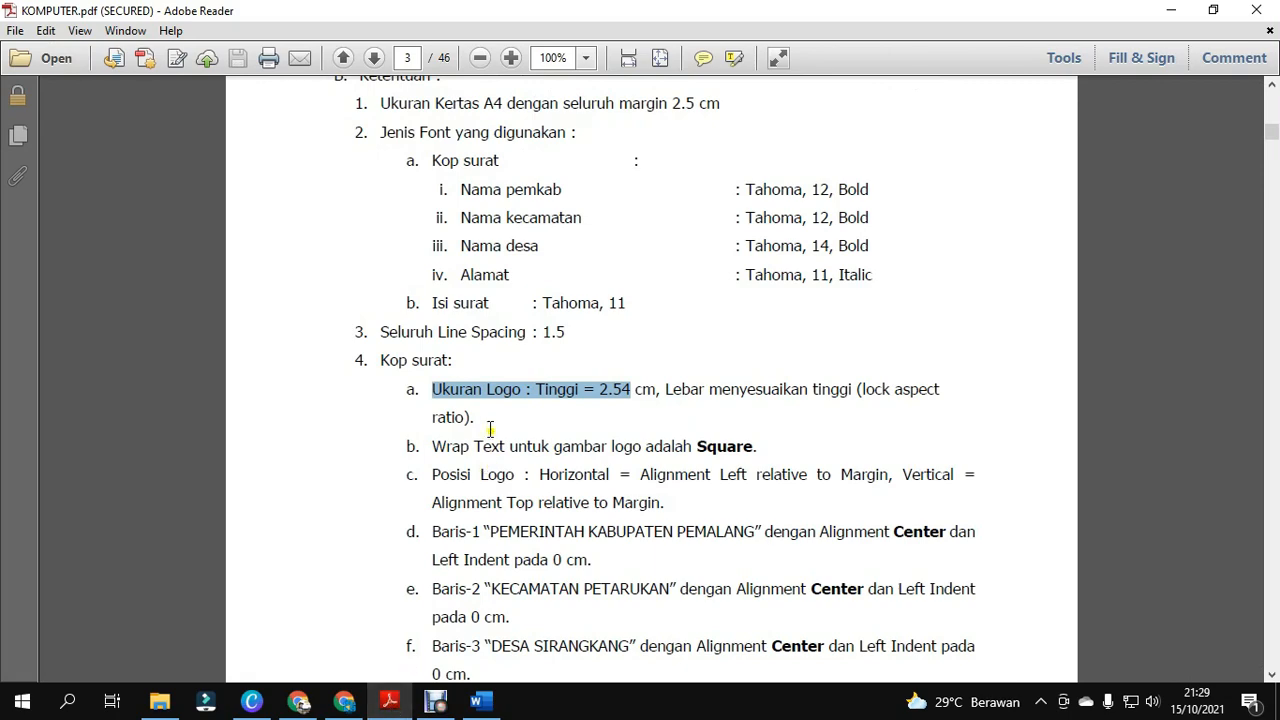
click(483, 398)
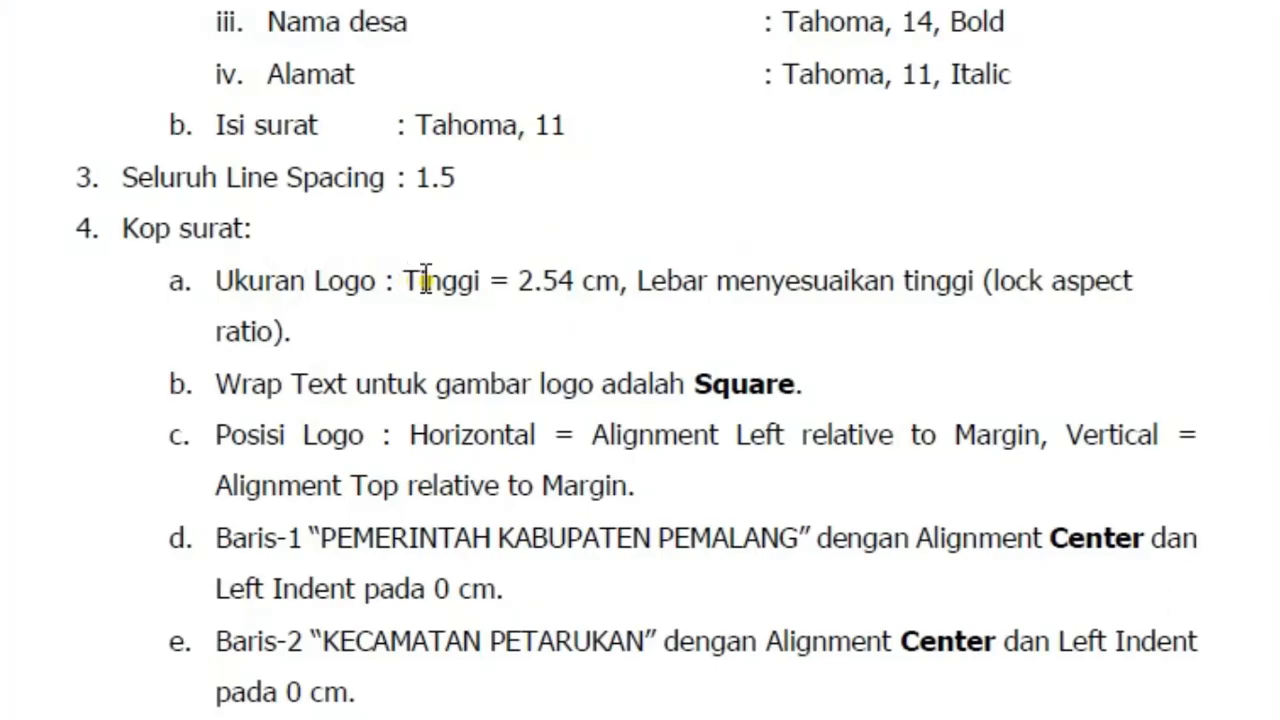
drag(628, 283, 212, 281)
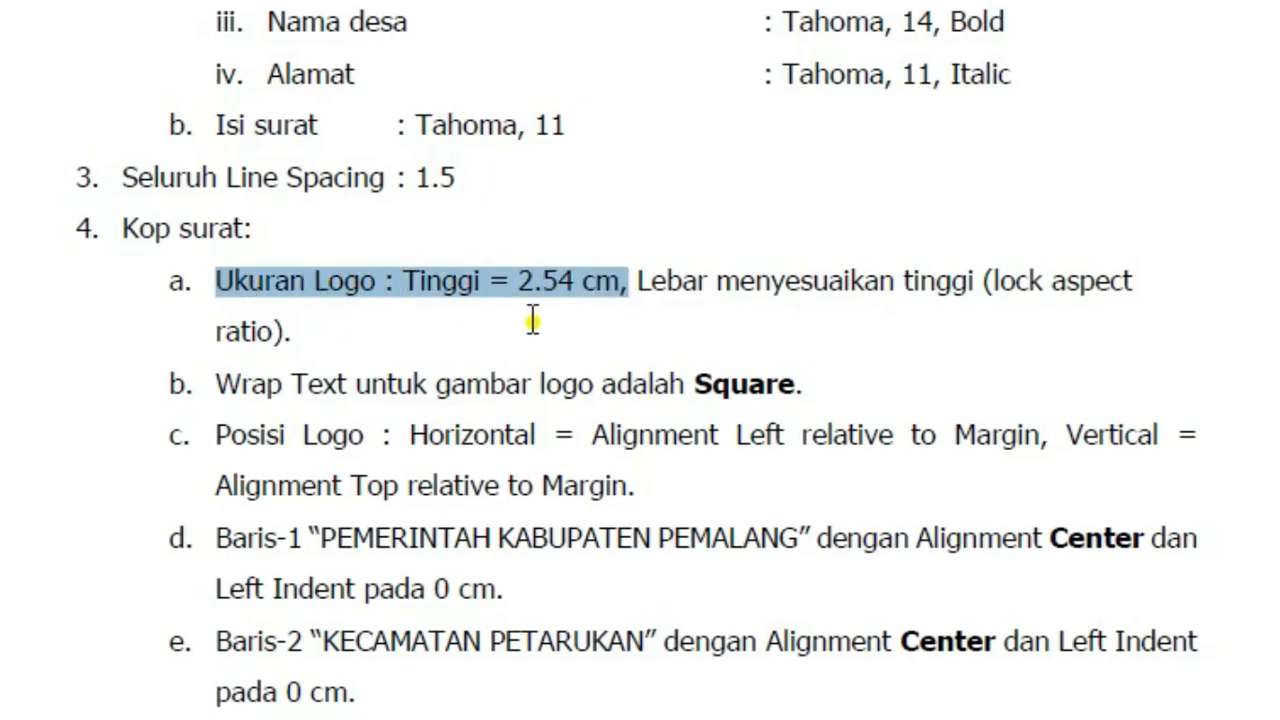
click(706, 281)
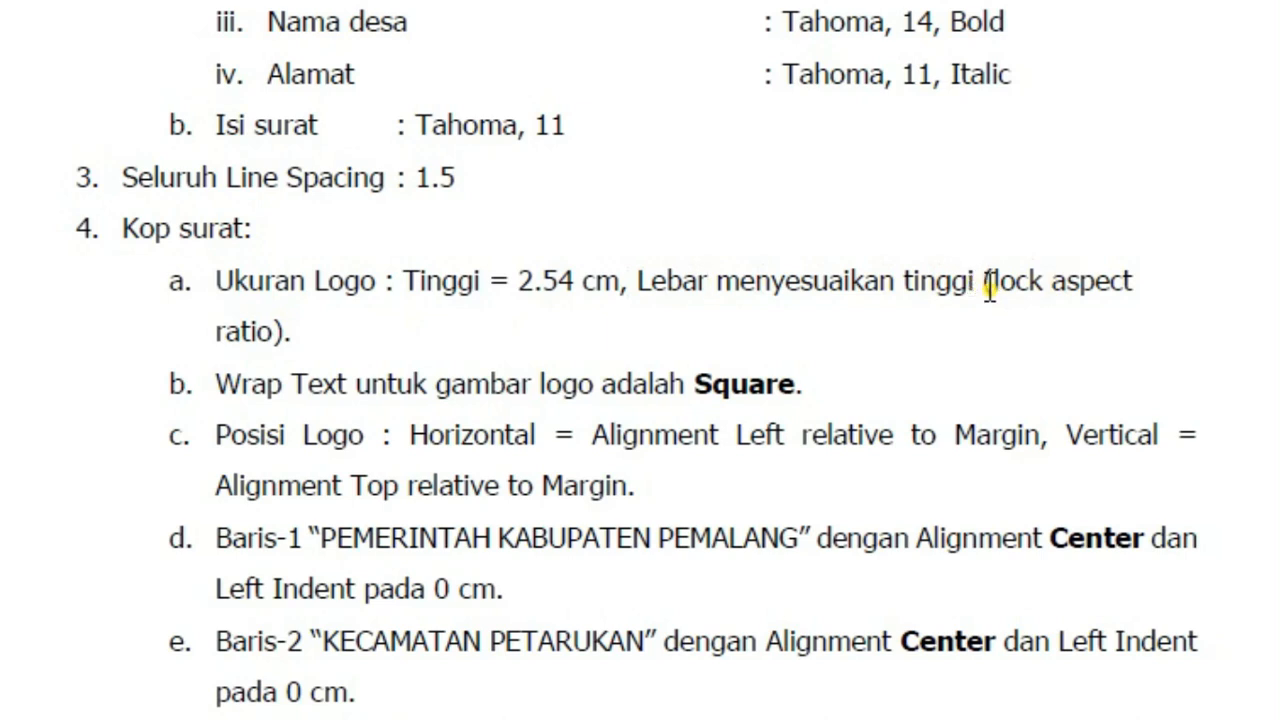
drag(985, 288, 1097, 296)
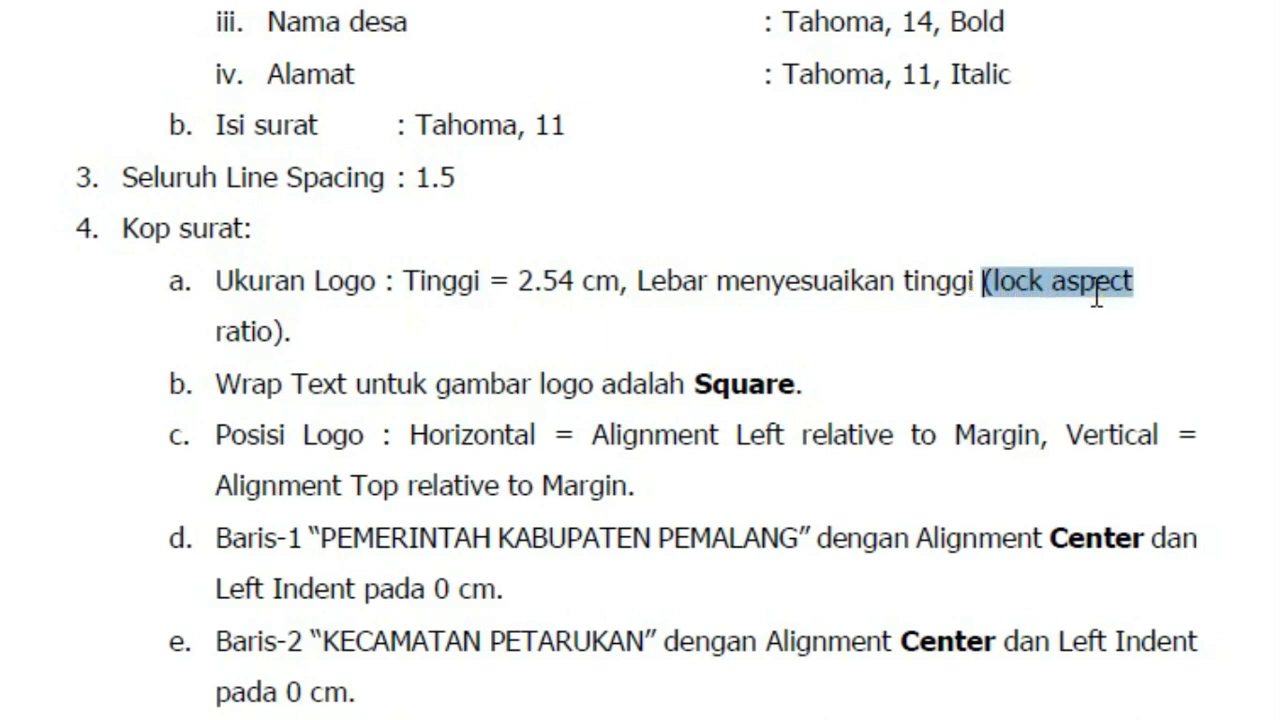
drag(1097, 296, 1064, 286)
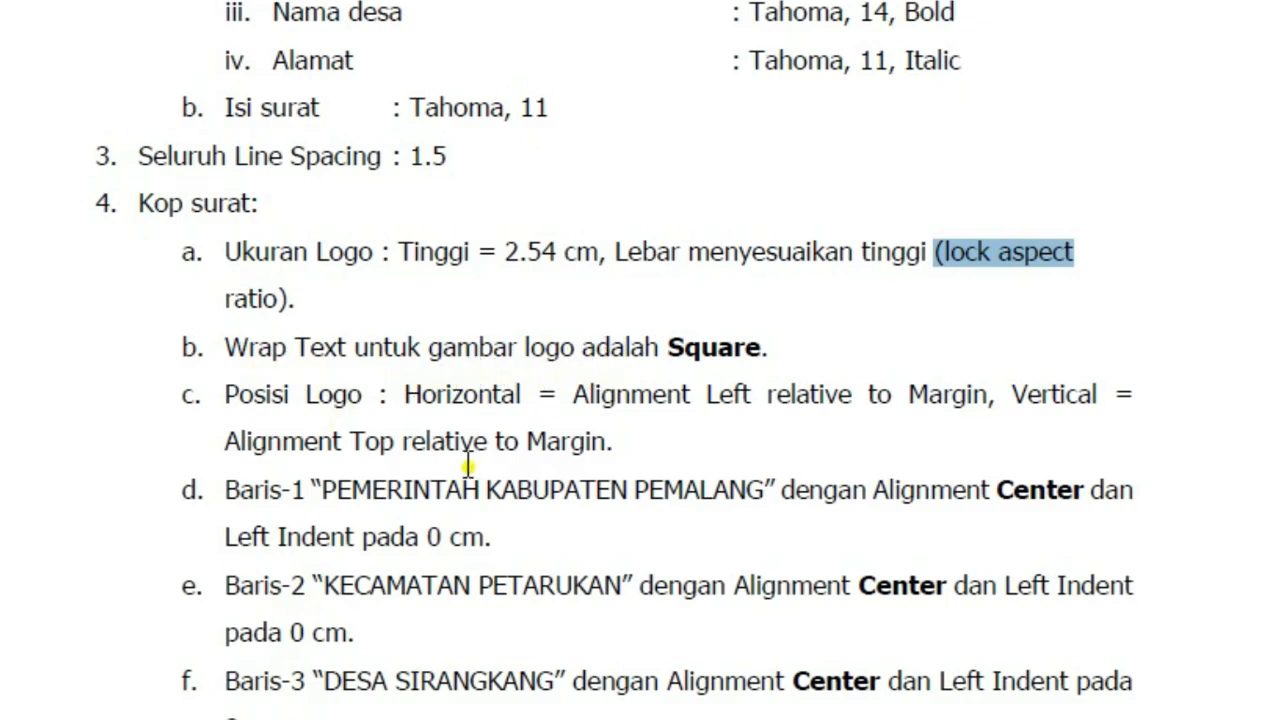
drag(667, 350, 764, 340)
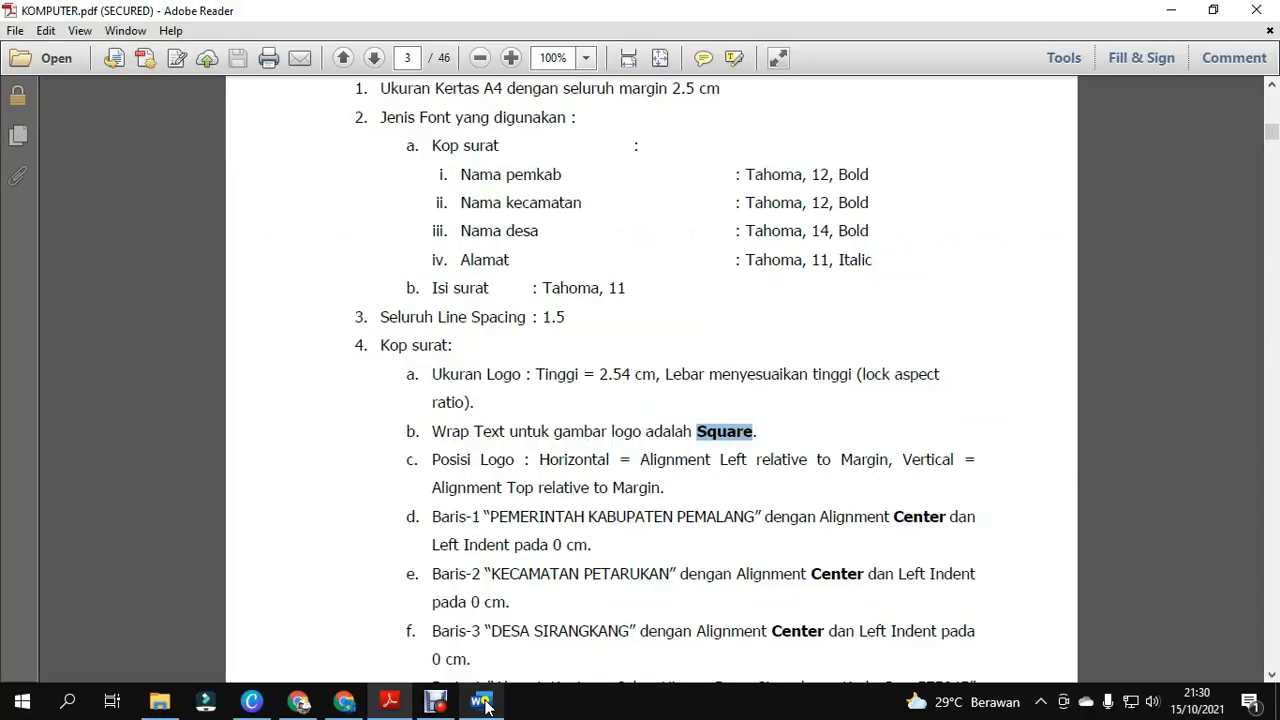
Switch to Word and set the logo's text wrapping to Square.
click(482, 703)
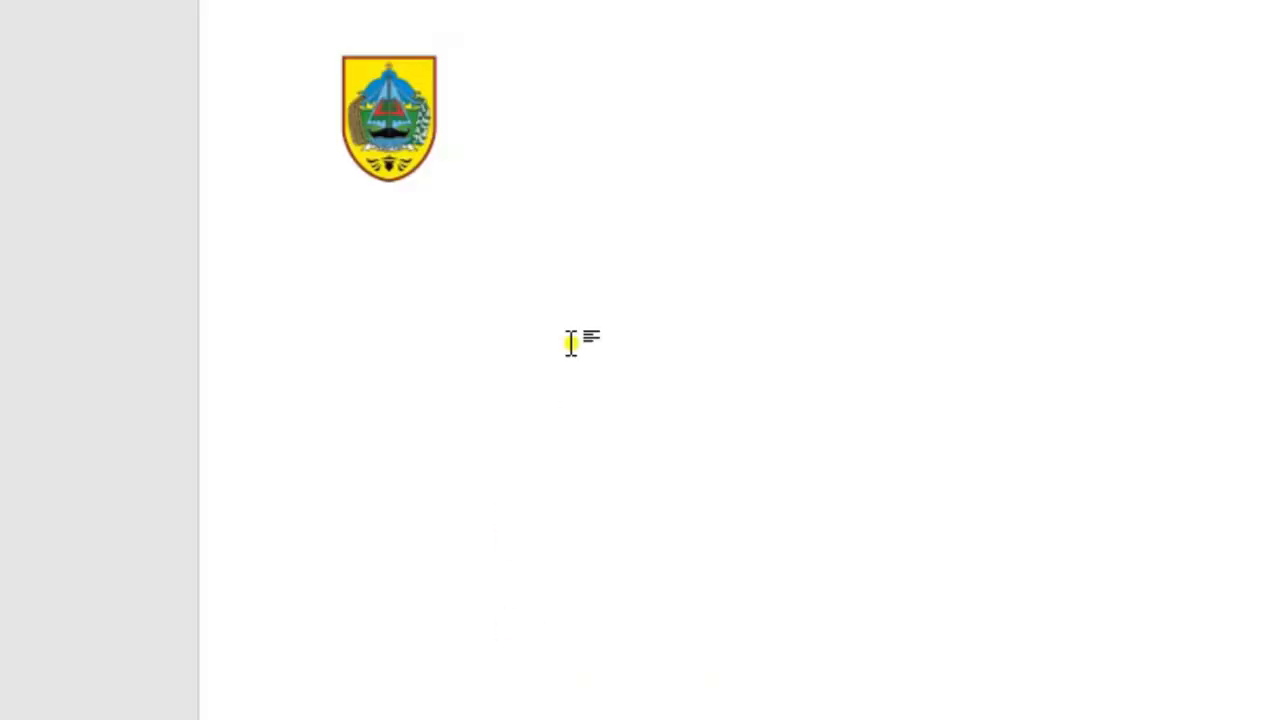
right_click(390, 114)
click(365, 108)
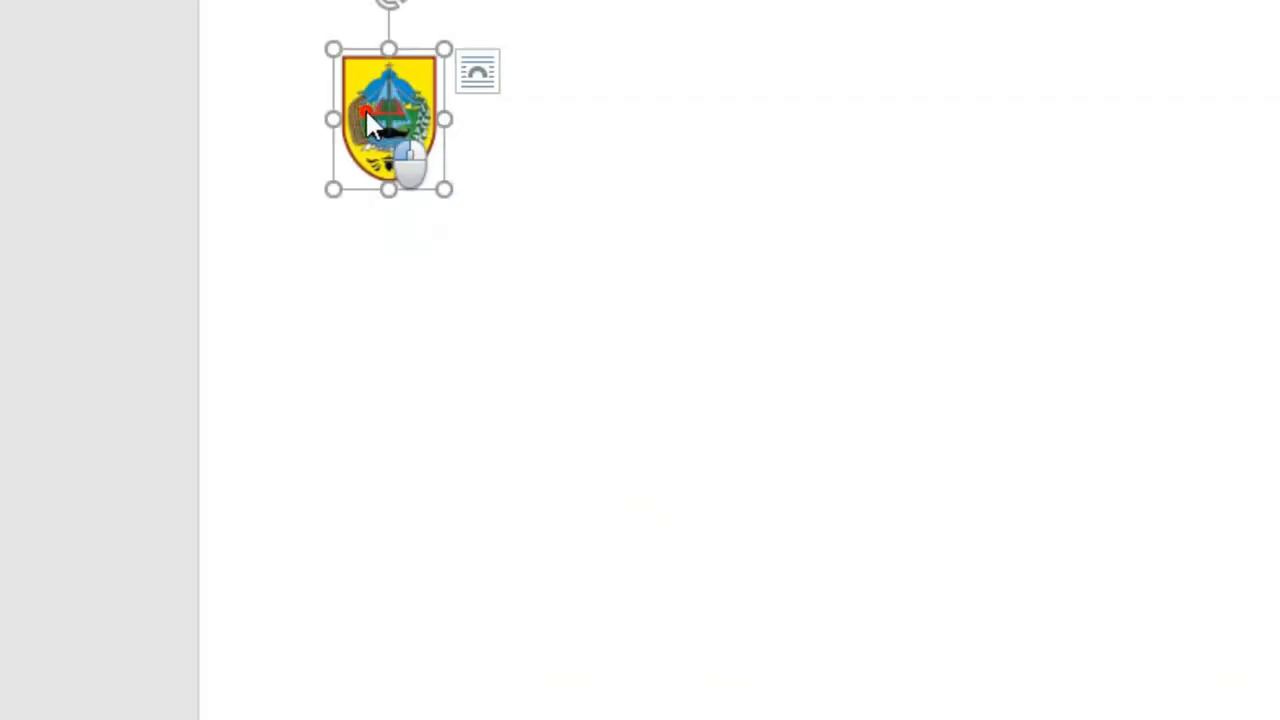
right_click(372, 114)
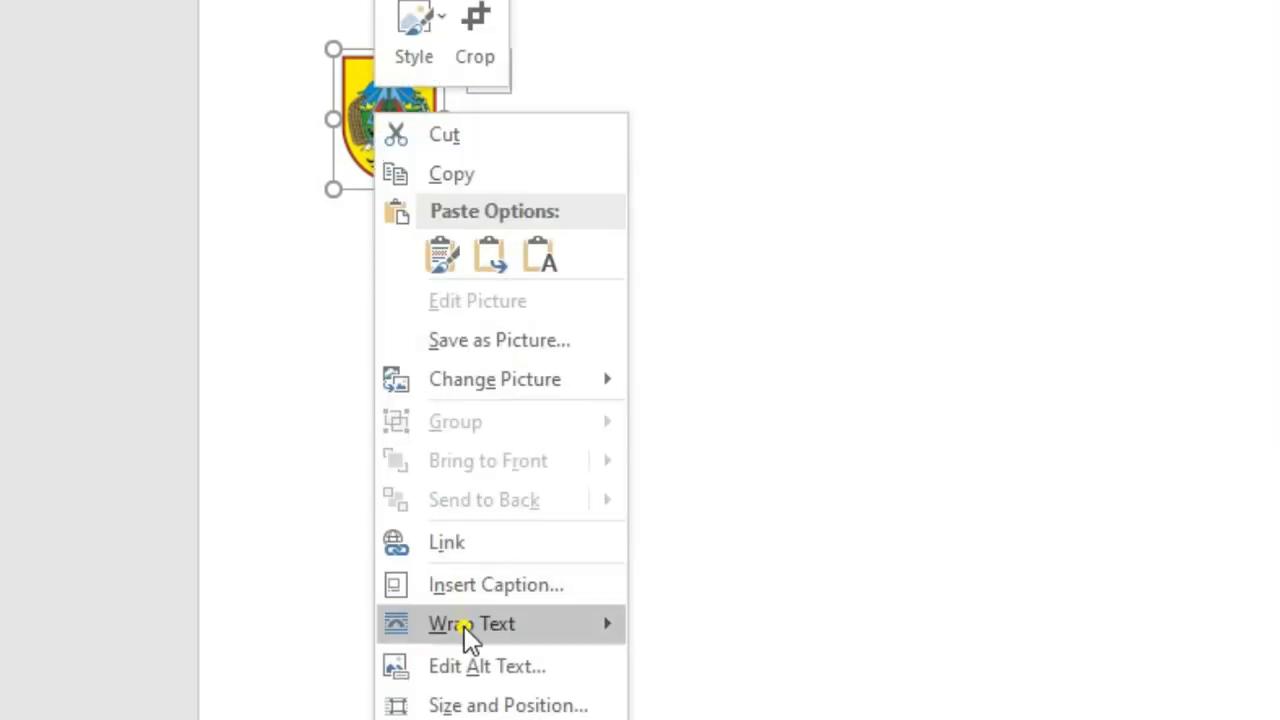
mouse_move(468, 637)
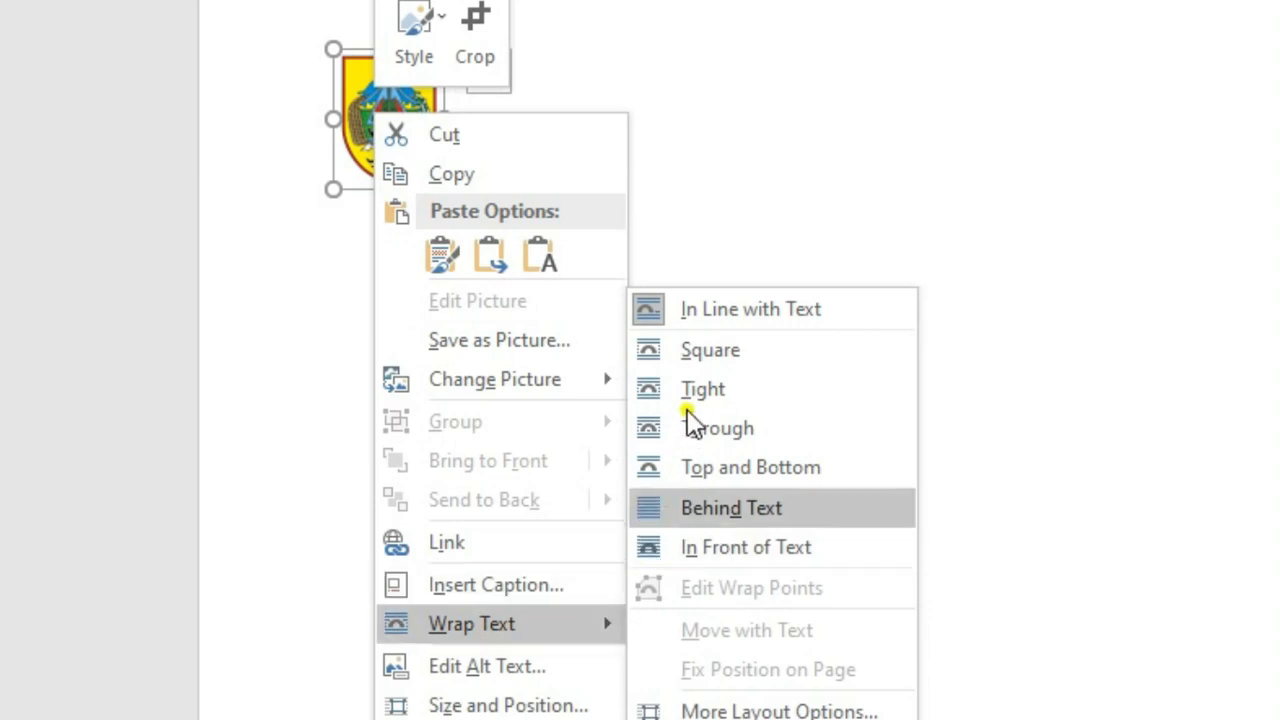
click(726, 352)
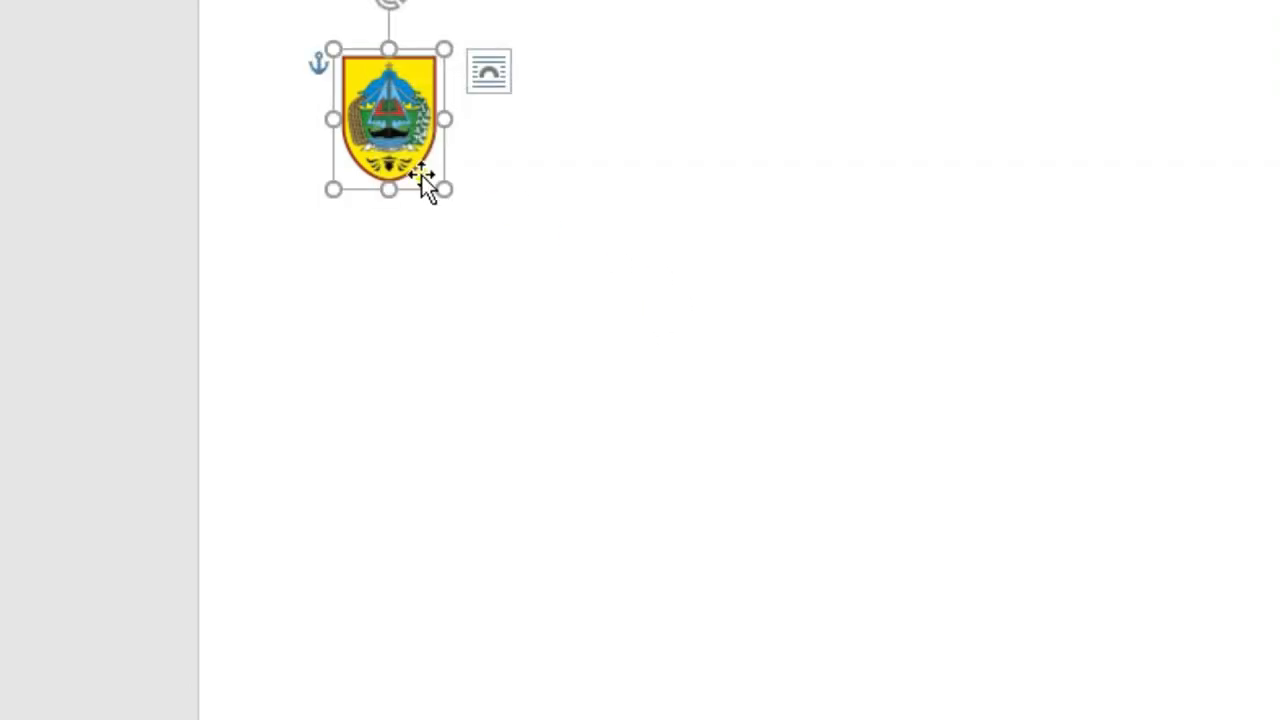
right_click(373, 110)
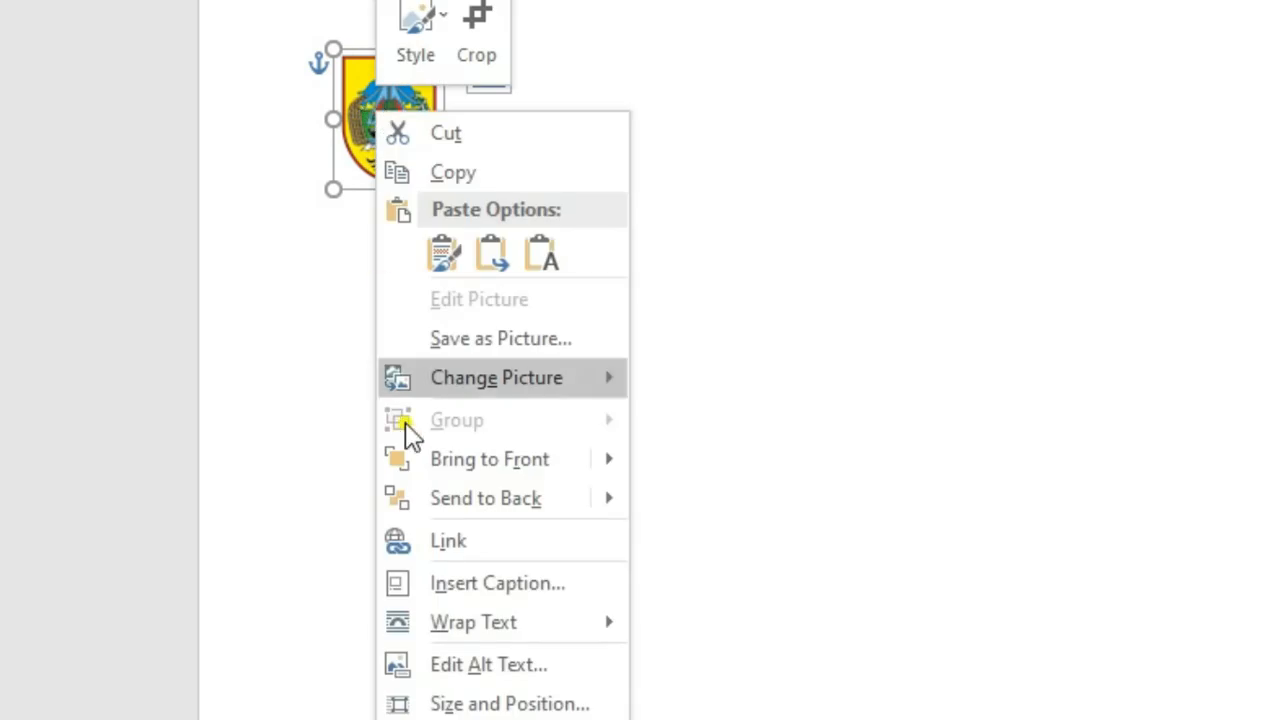
mouse_move(533, 635)
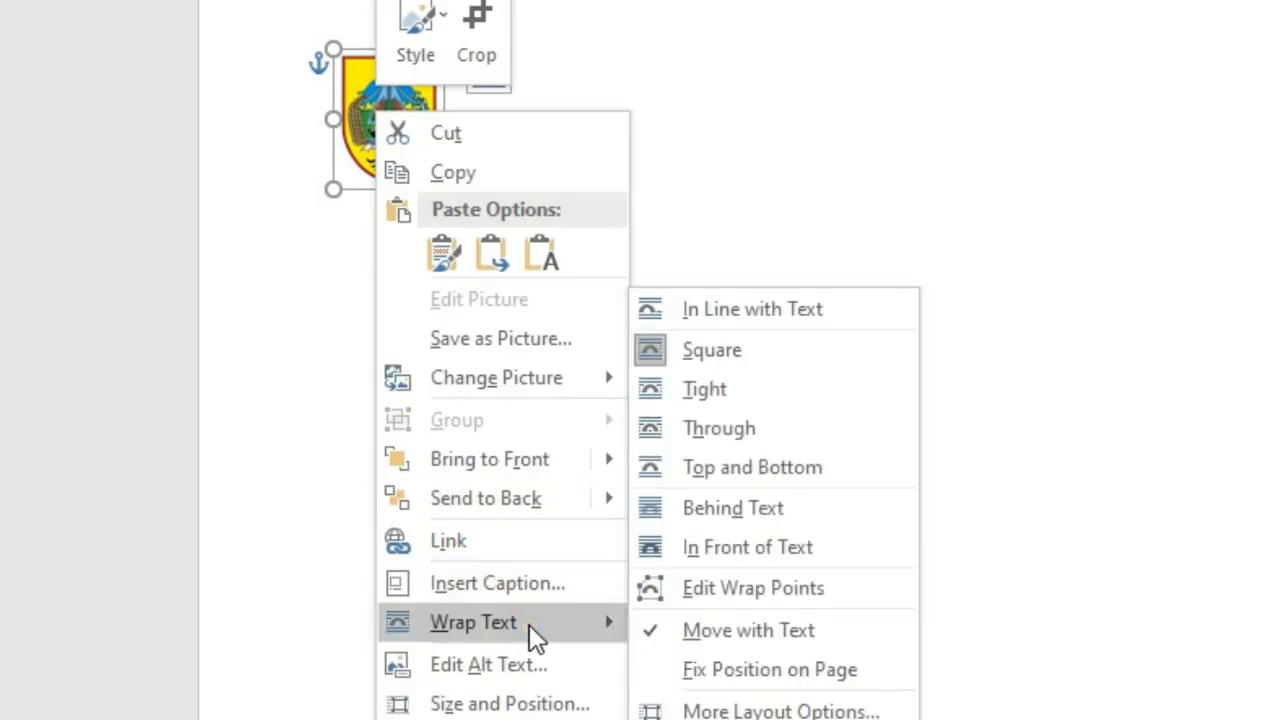
click(697, 360)
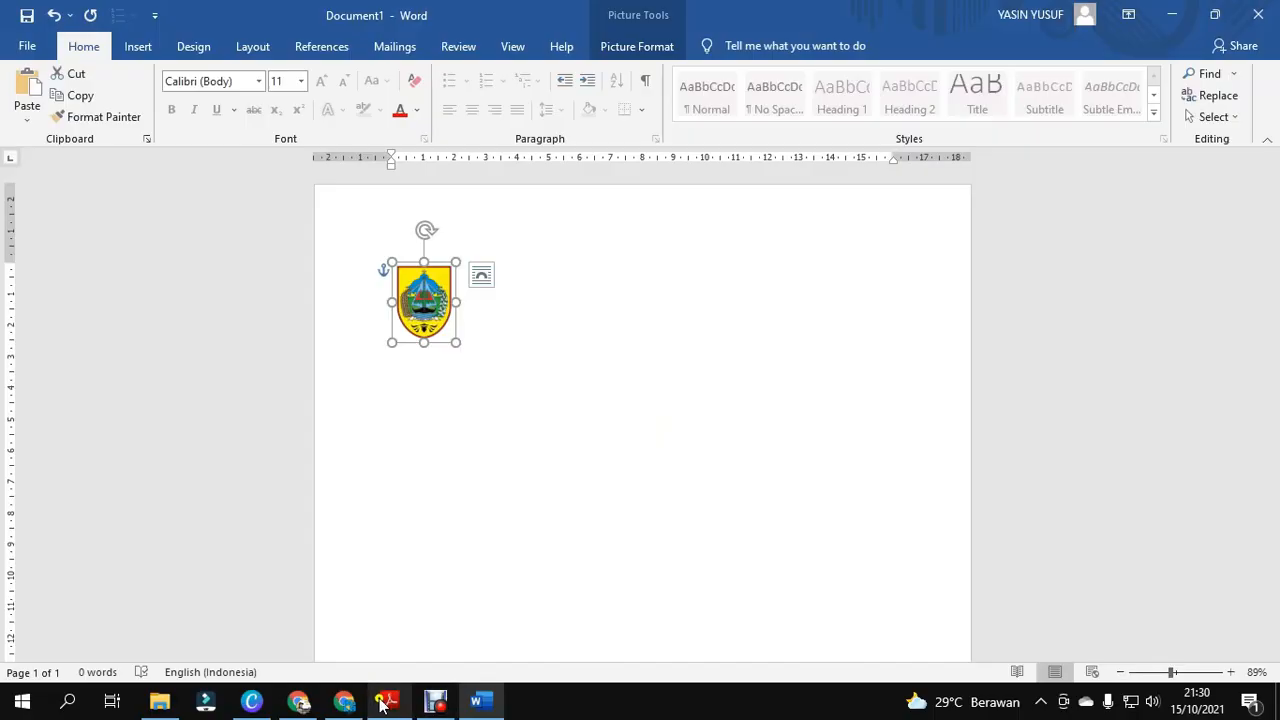
Switch to Adobe Reader and read the logo's horizontal and vertical position requirements in KOMPUTER.pdf.
click(385, 701)
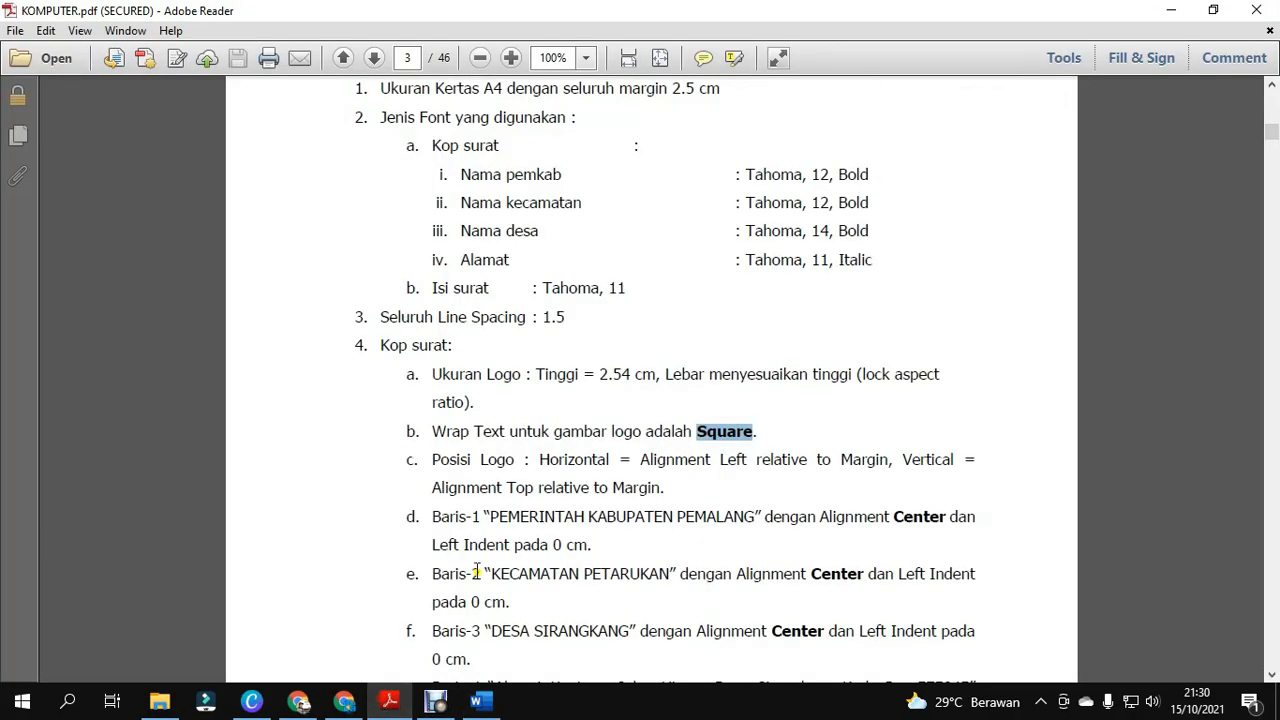
click(737, 433)
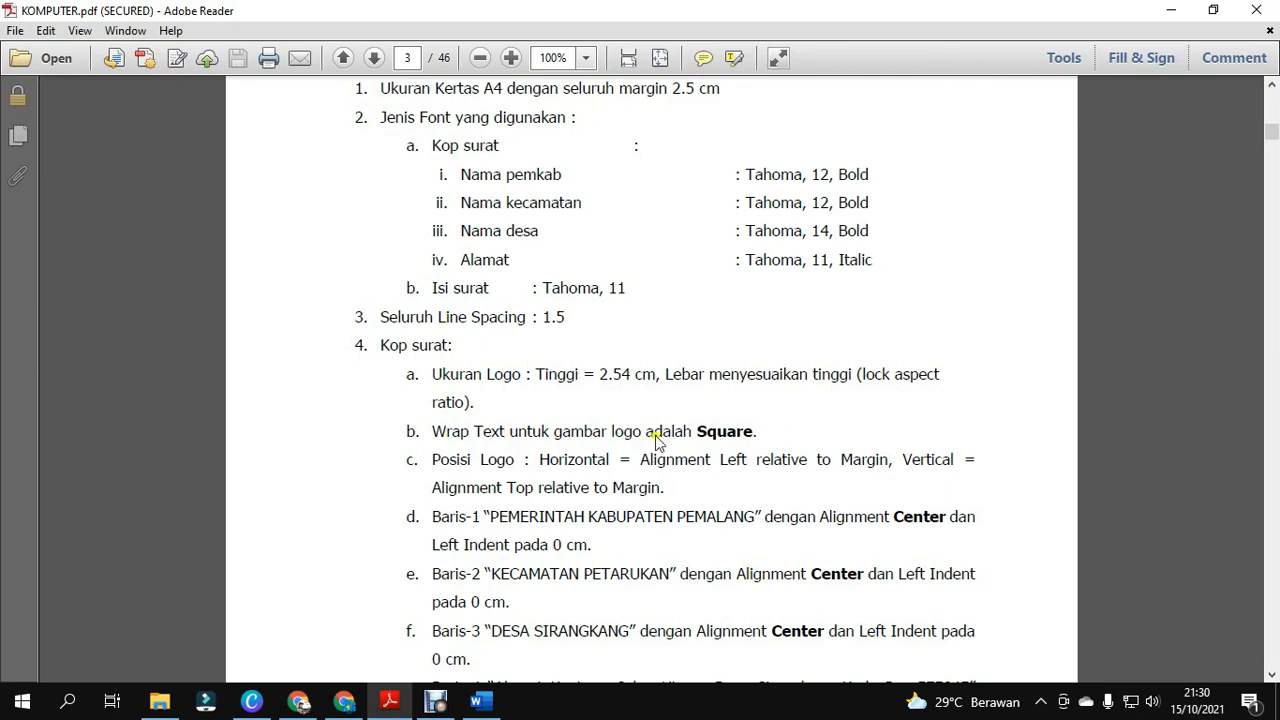
scroll(448, 463, down, 1)
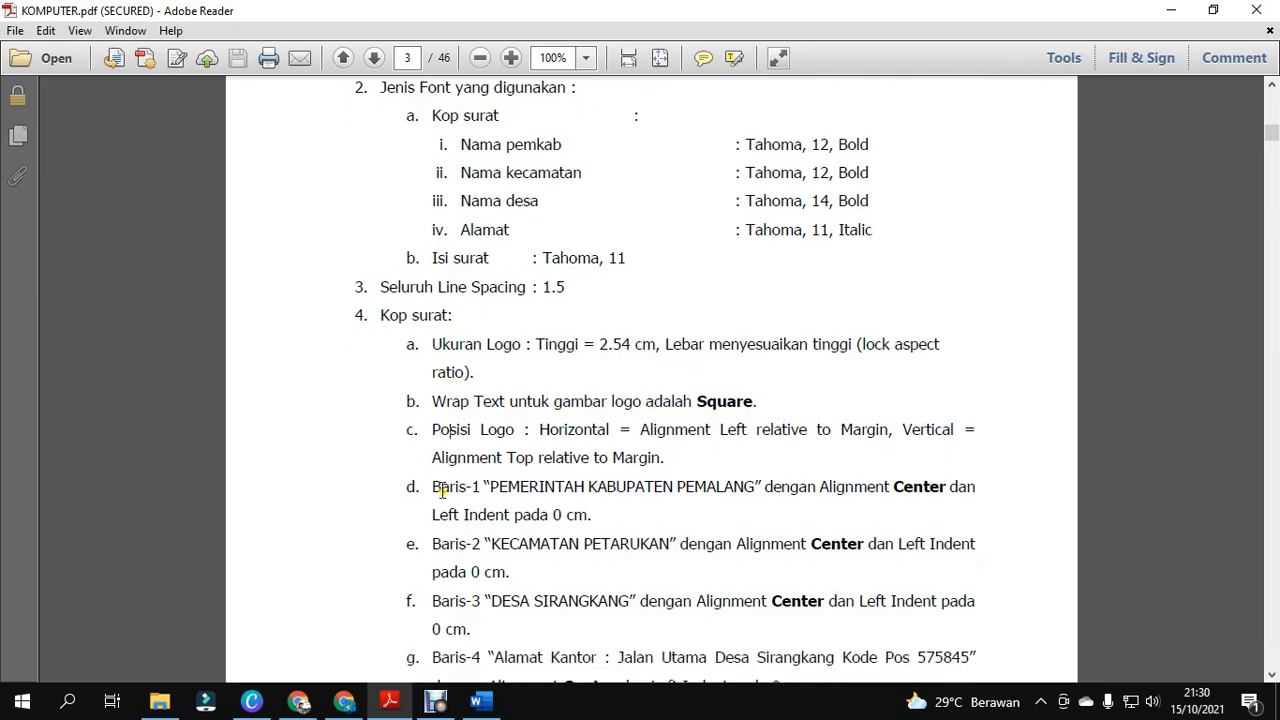
drag(436, 433, 584, 432)
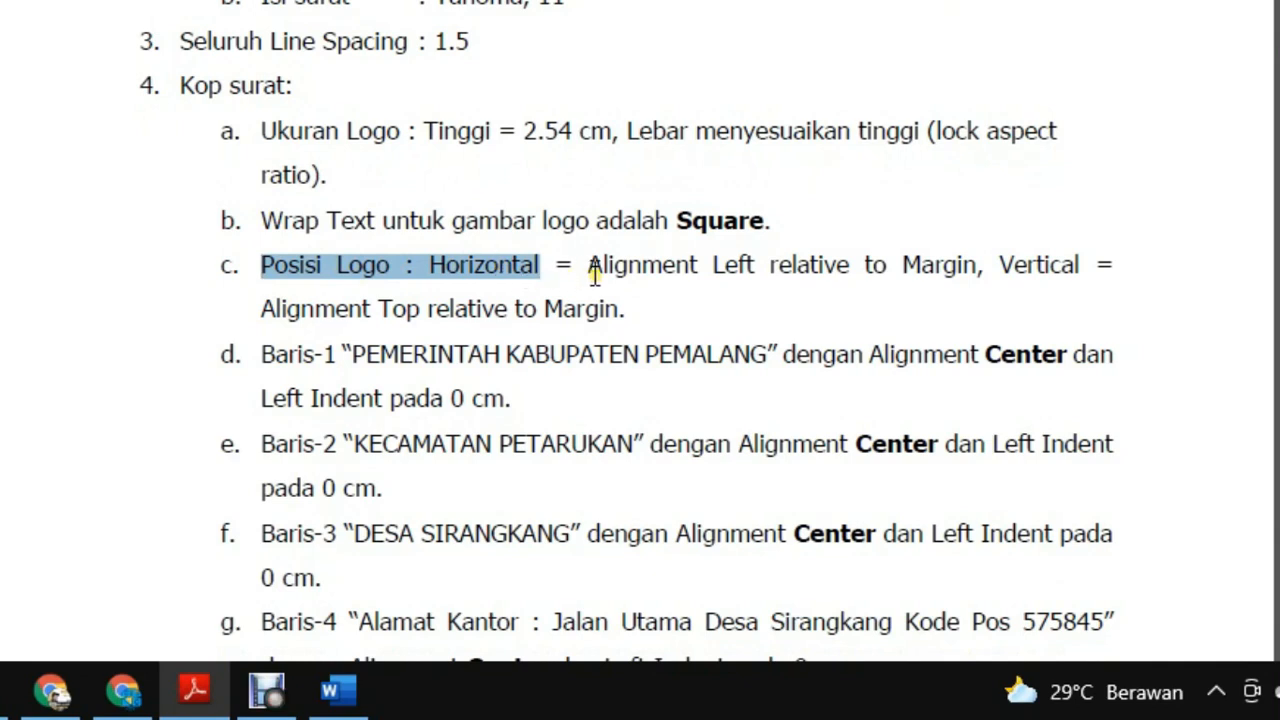
drag(594, 268, 910, 272)
click(521, 318)
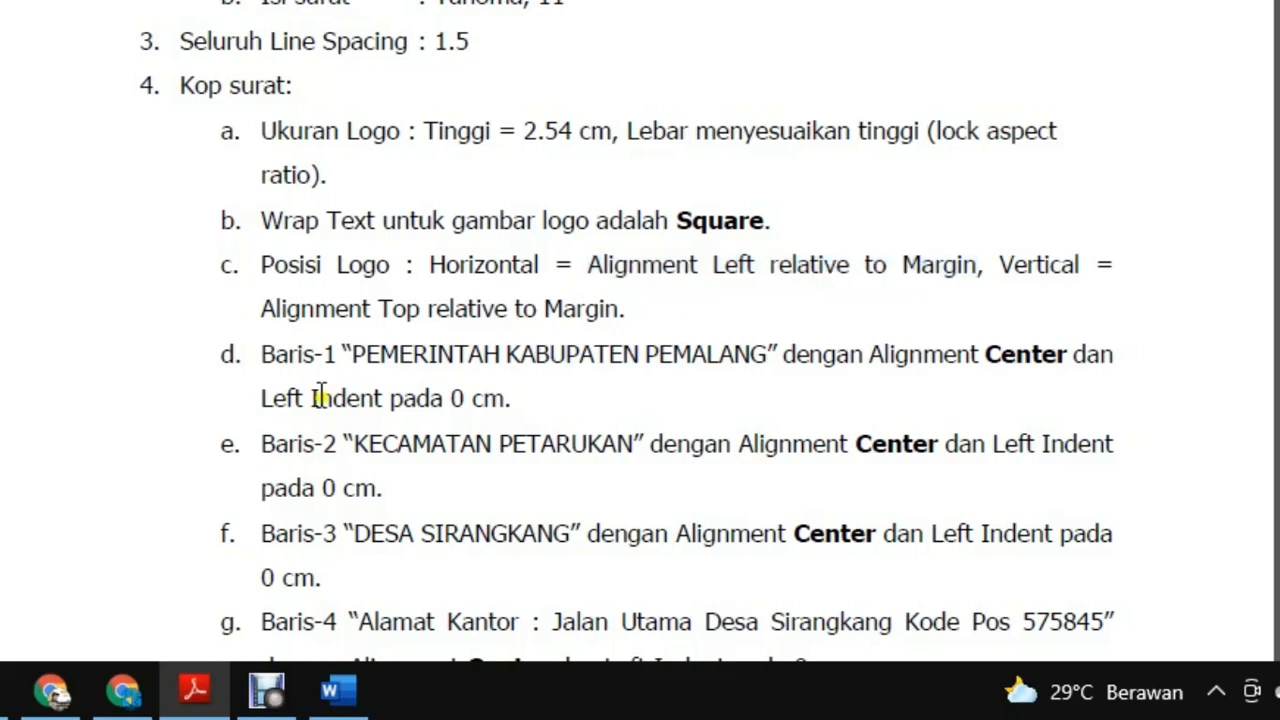
Switch to Word and open the position settings in the letterhead logo's layout options.
click(338, 695)
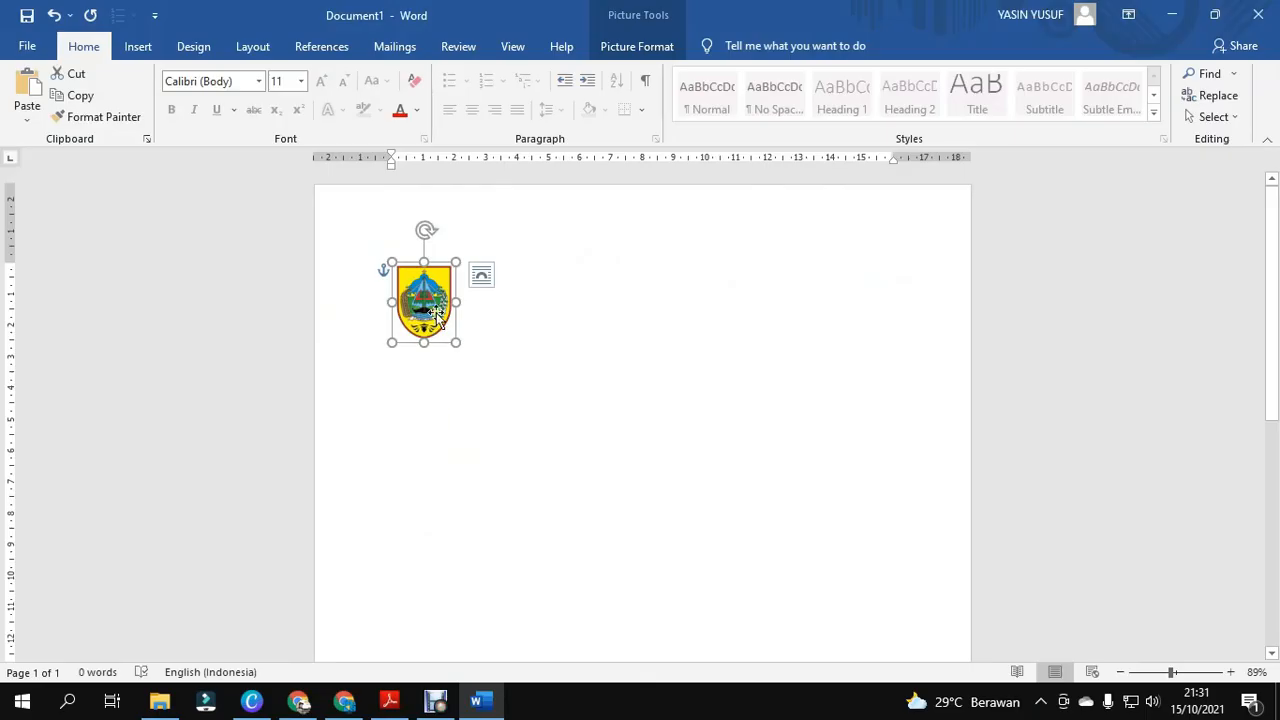
right_click(435, 292)
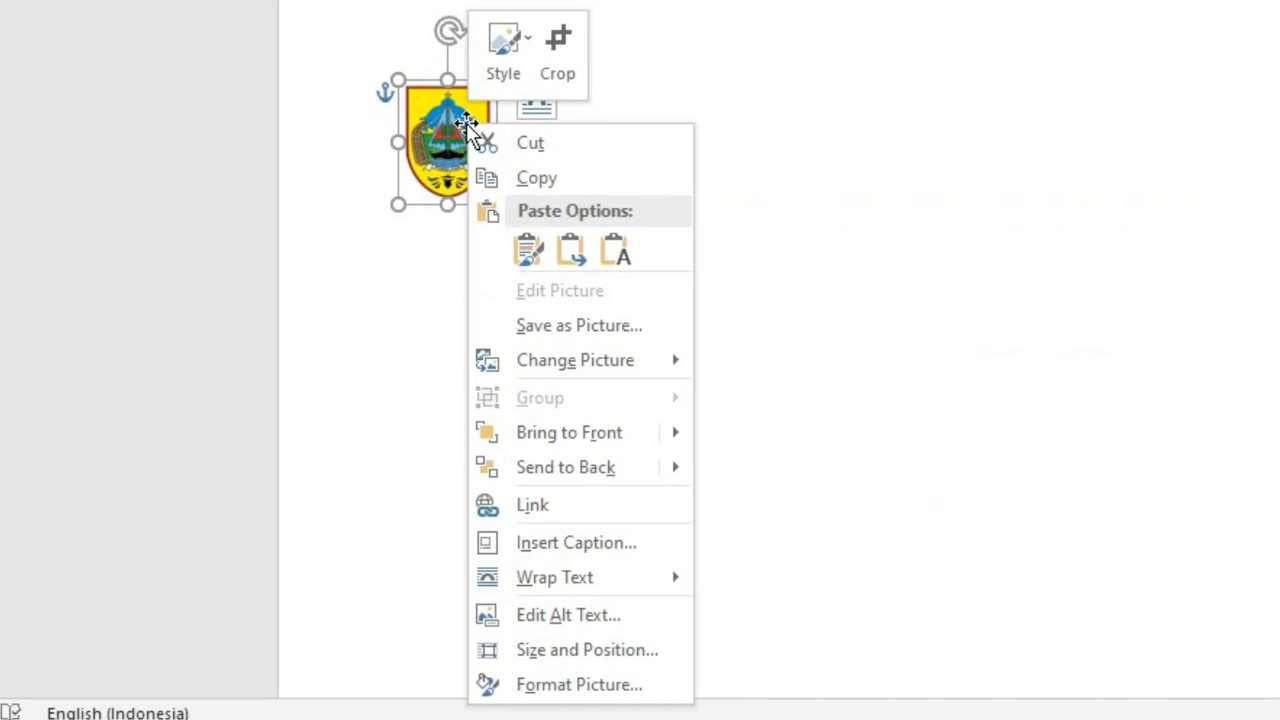
click(594, 660)
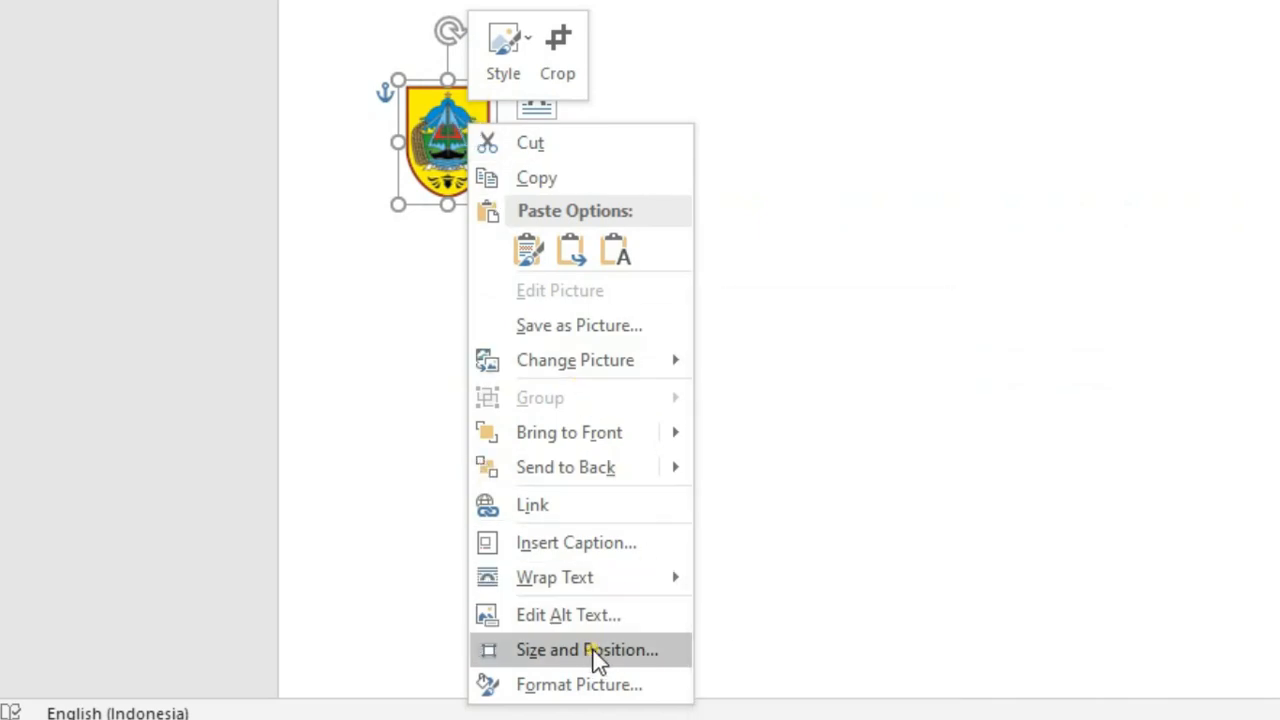
click(594, 652)
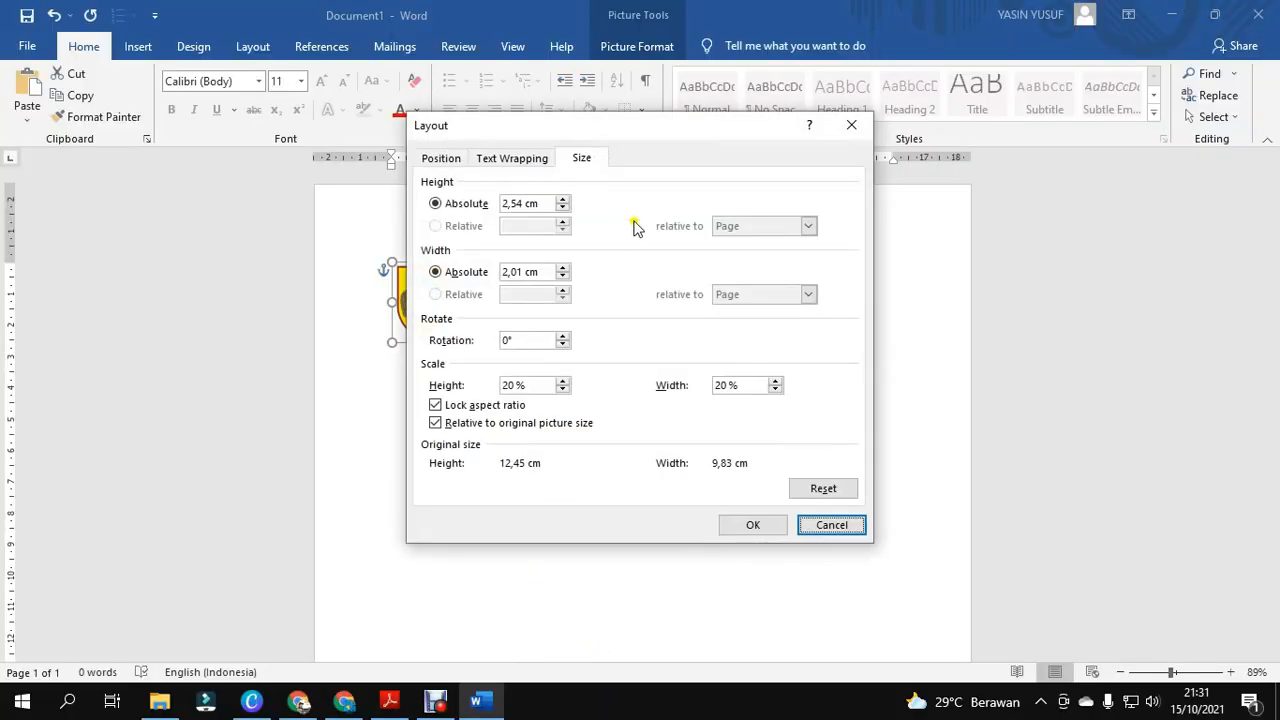
drag(641, 135, 893, 119)
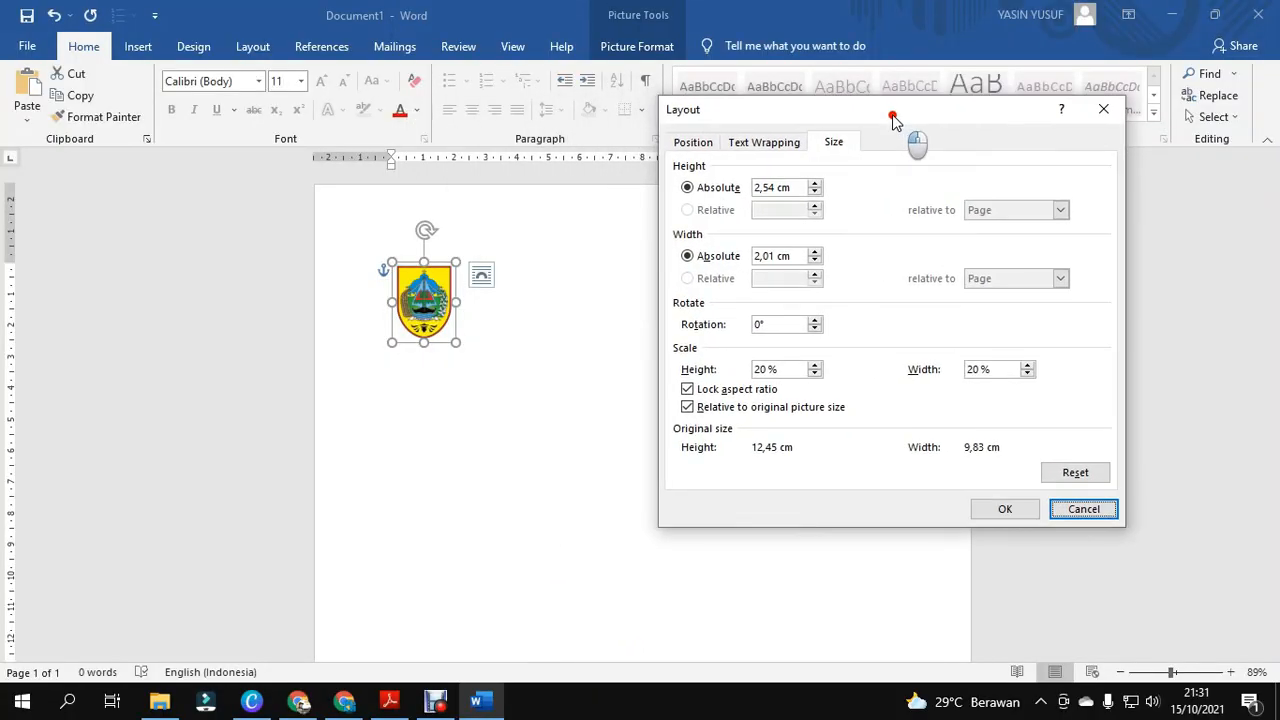
click(690, 143)
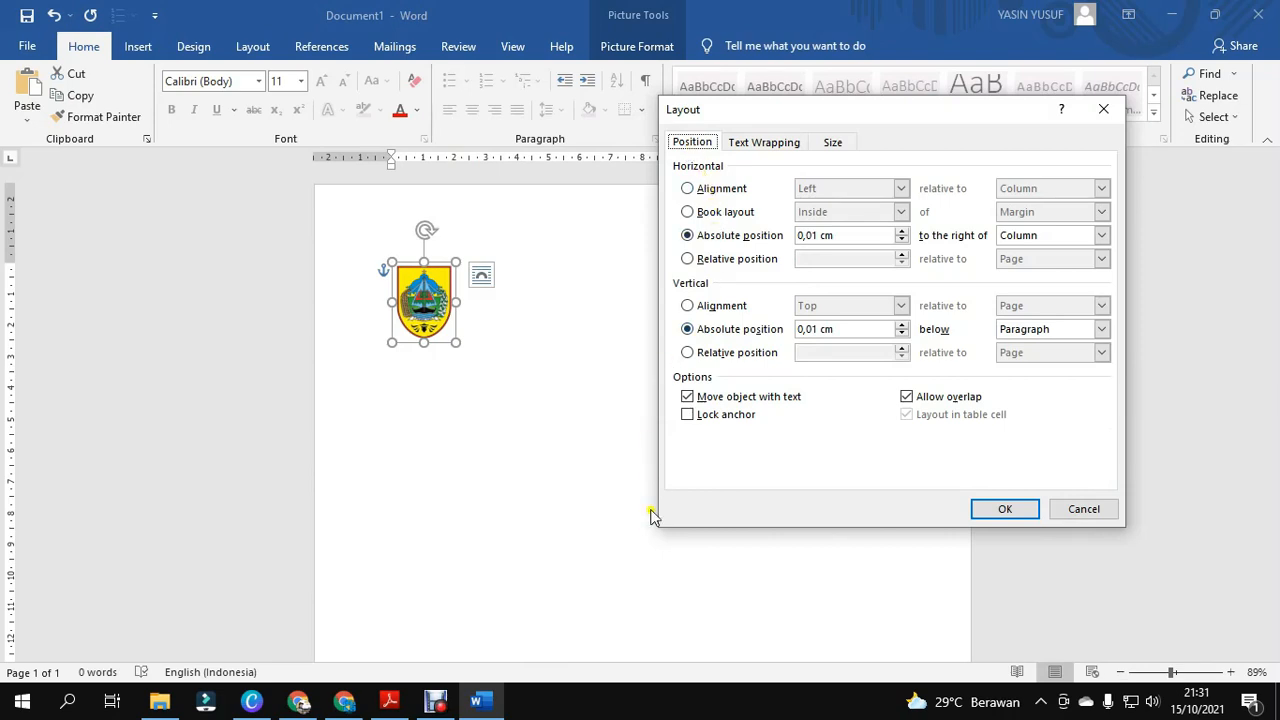
Recheck the logo position requirement in Adobe Reader, and set the logo's horizontal alignment to Left relative to Margin in Word.
drag(487, 715, 452, 712)
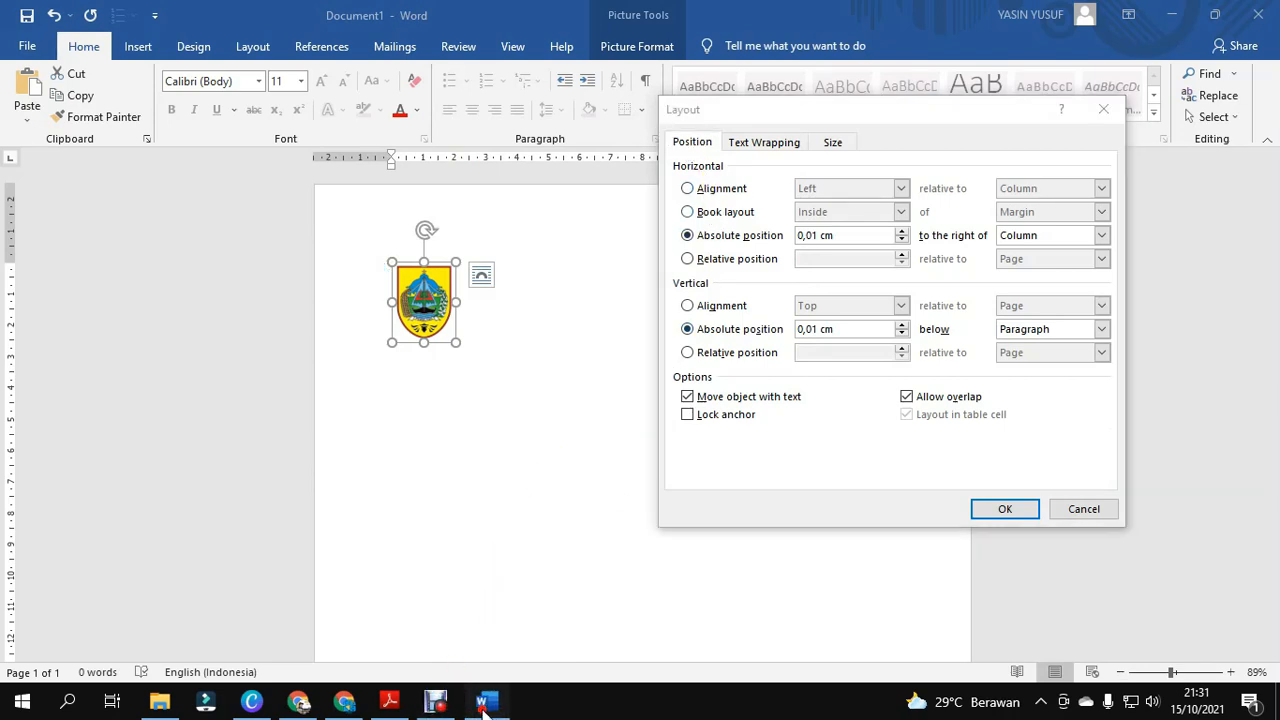
click(395, 705)
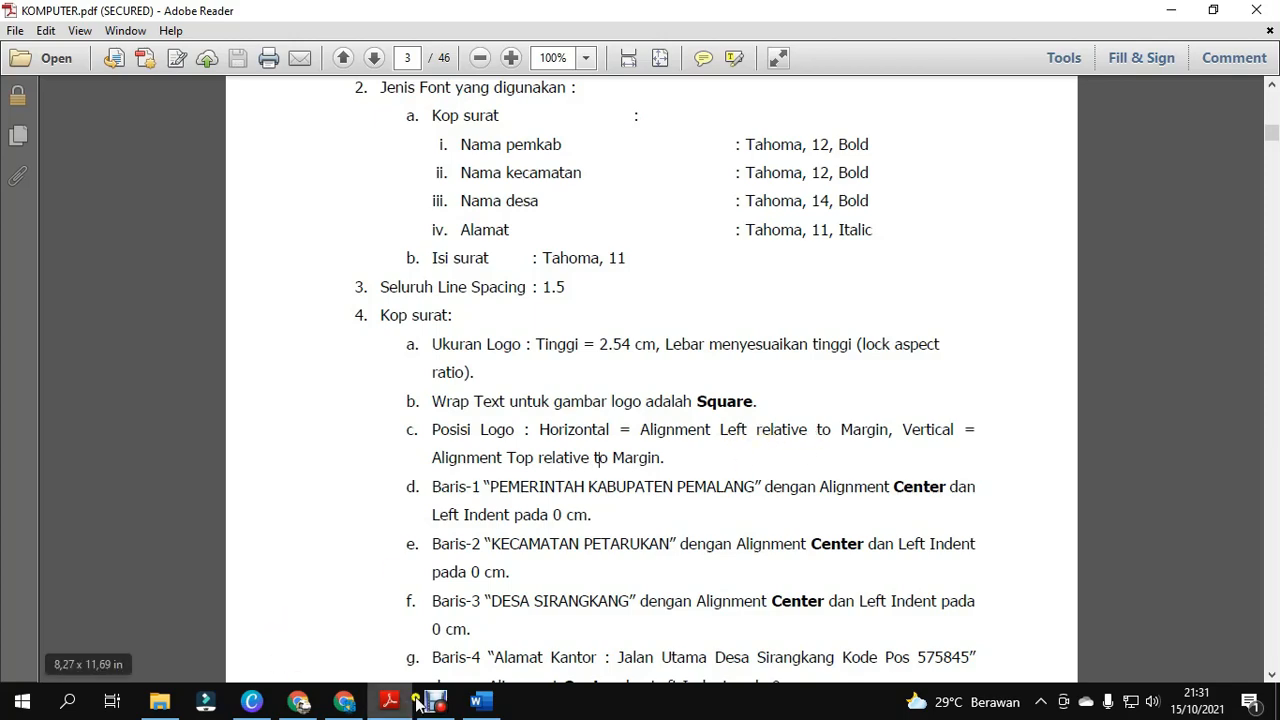
click(481, 701)
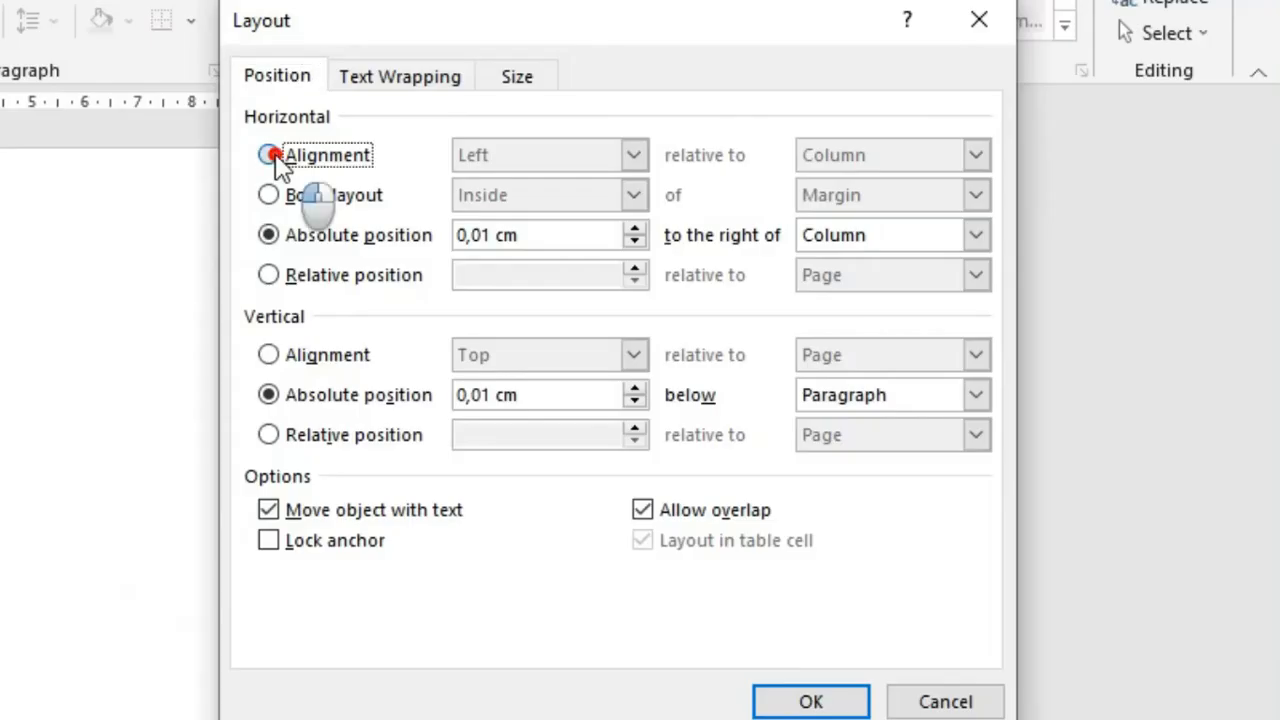
click(689, 189)
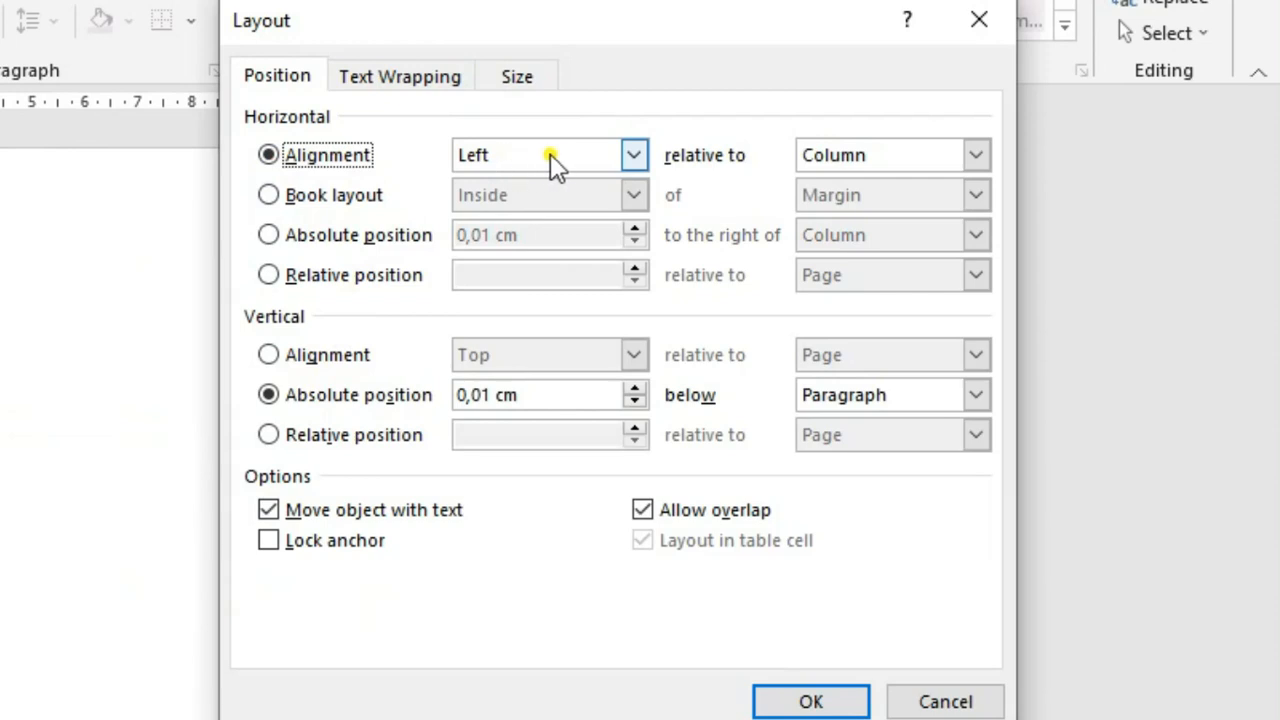
click(975, 155)
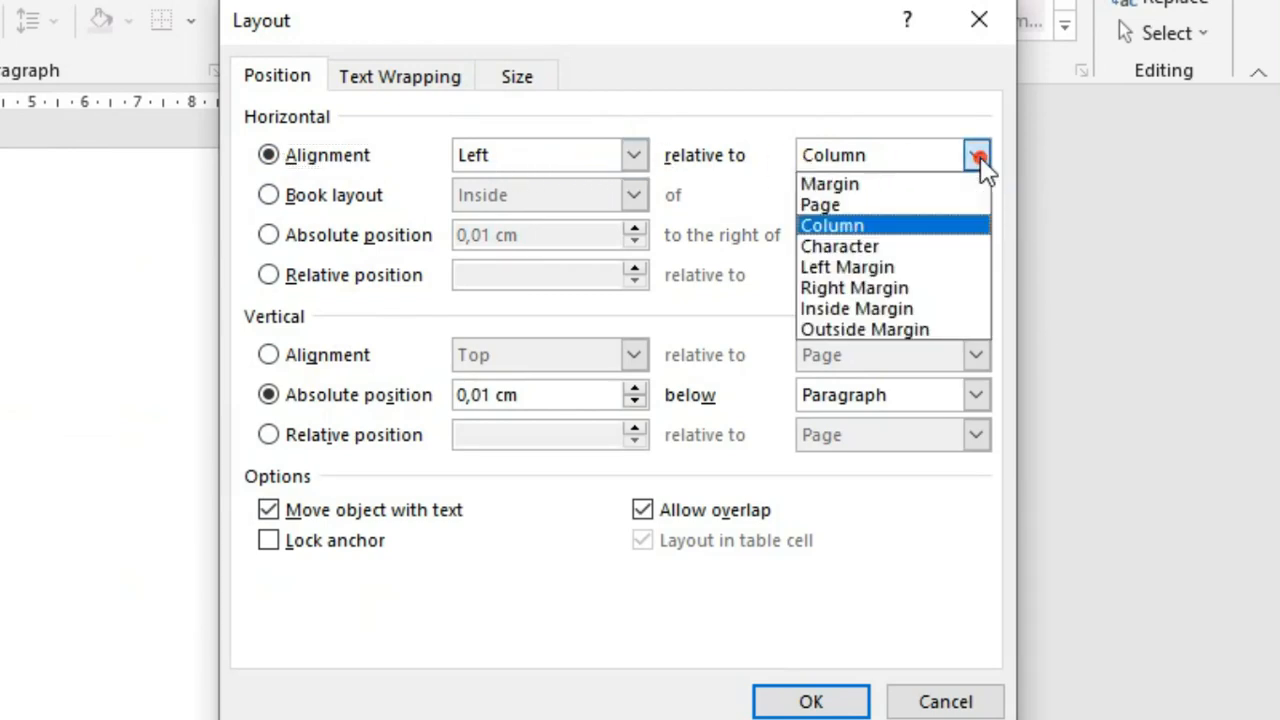
click(903, 183)
click(812, 702)
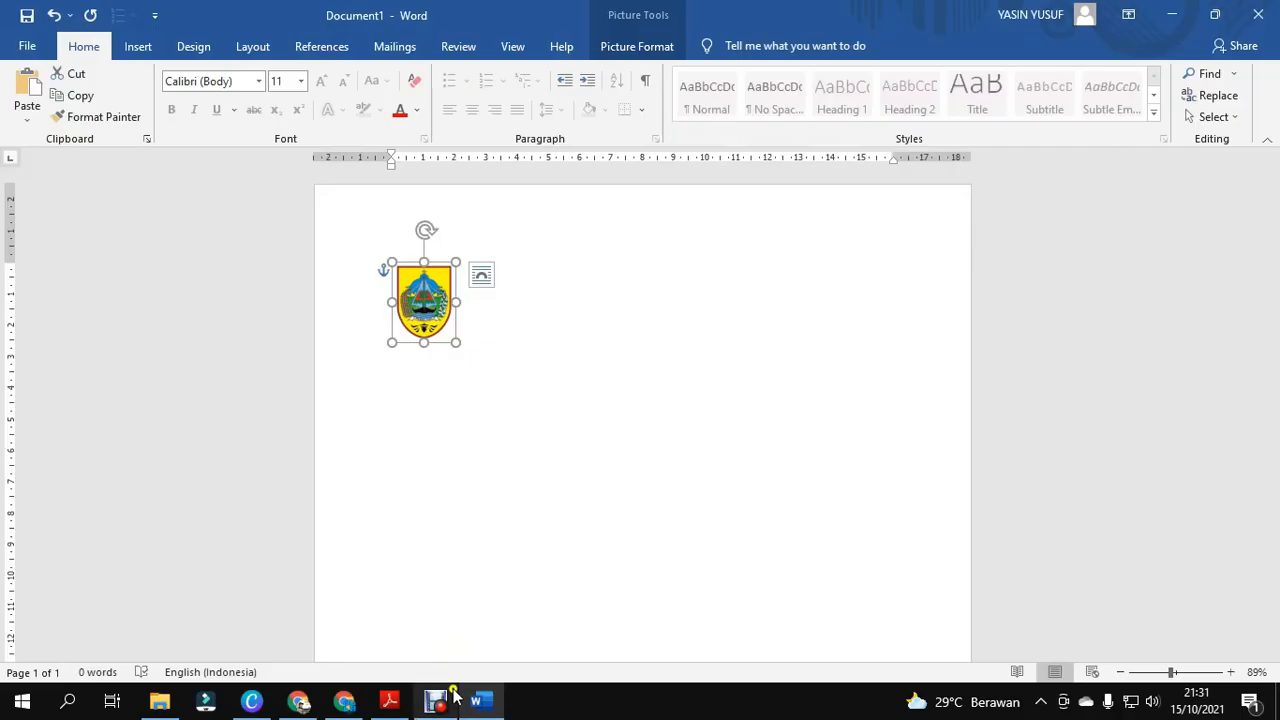
Switch to Adobe Reader and read the logo's vertical position requirement in KOMPUTER.pdf.
click(389, 700)
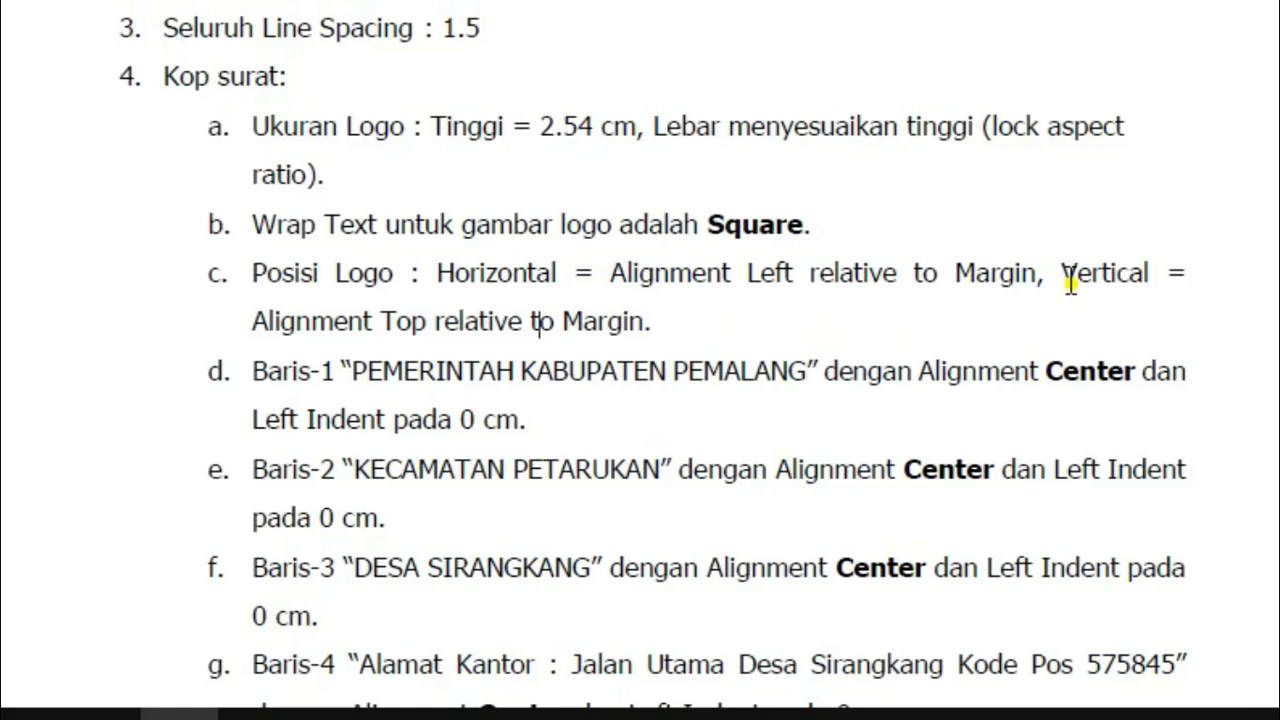
drag(912, 430, 952, 434)
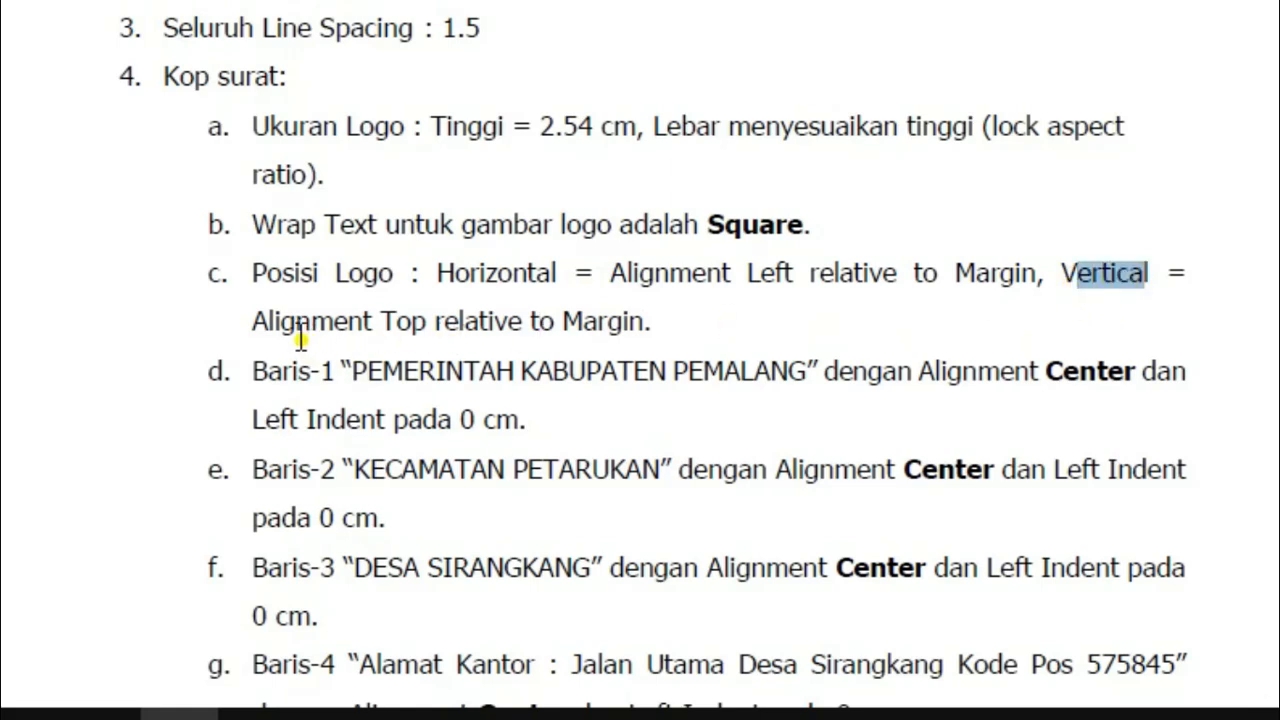
drag(441, 330, 652, 330)
drag(250, 324, 655, 323)
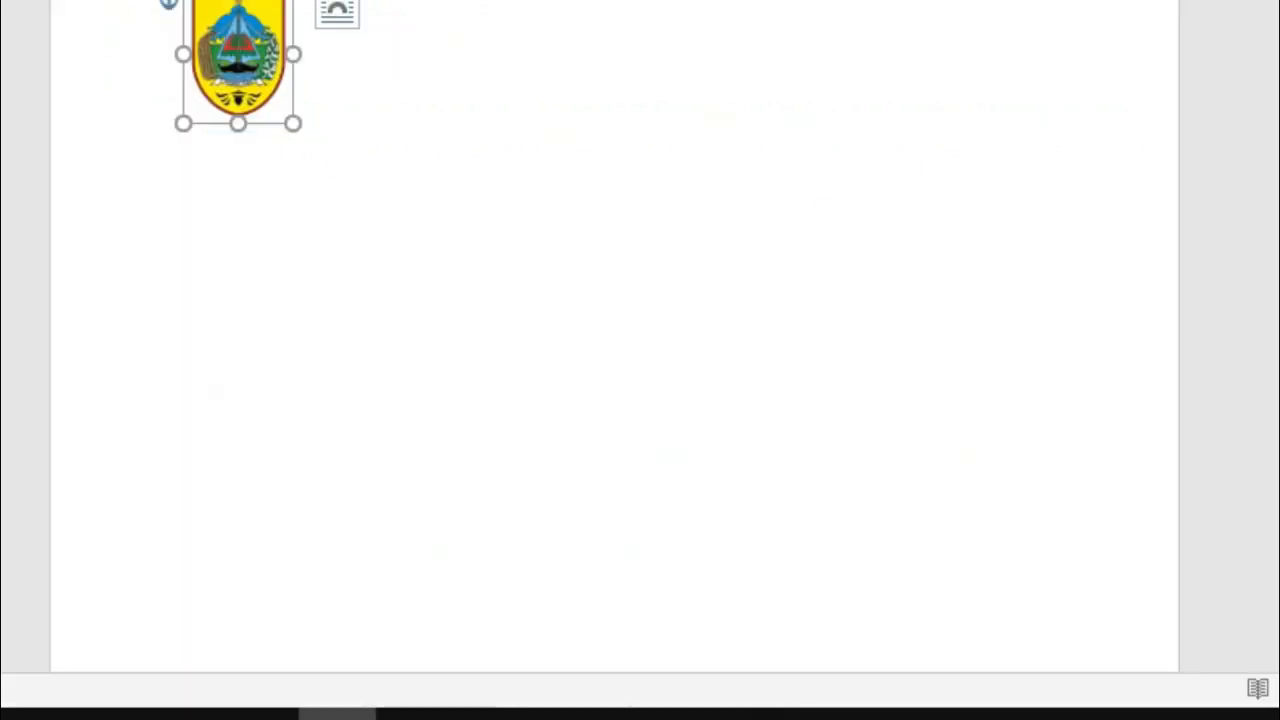
Switch to Word and set the logo's vertical alignment to Top relative to Margin, checking it against KOMPUTER.pdf in Adobe Reader.
right_click(432, 282)
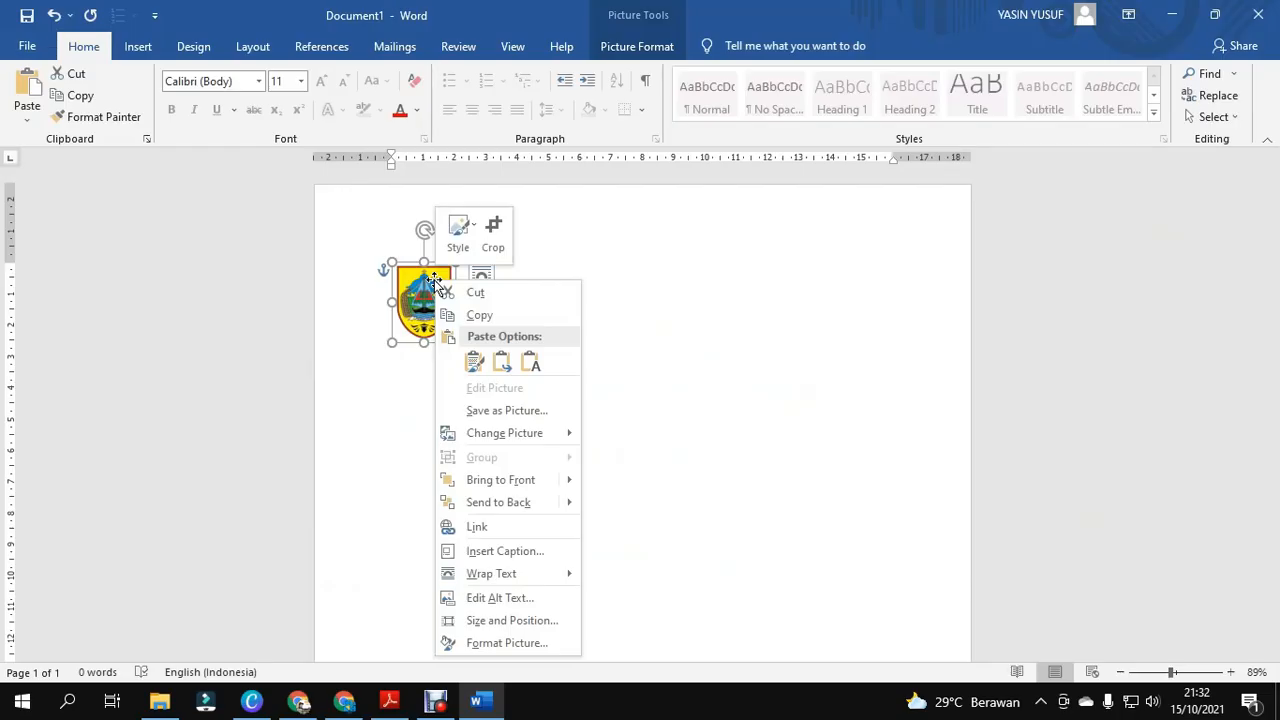
click(530, 621)
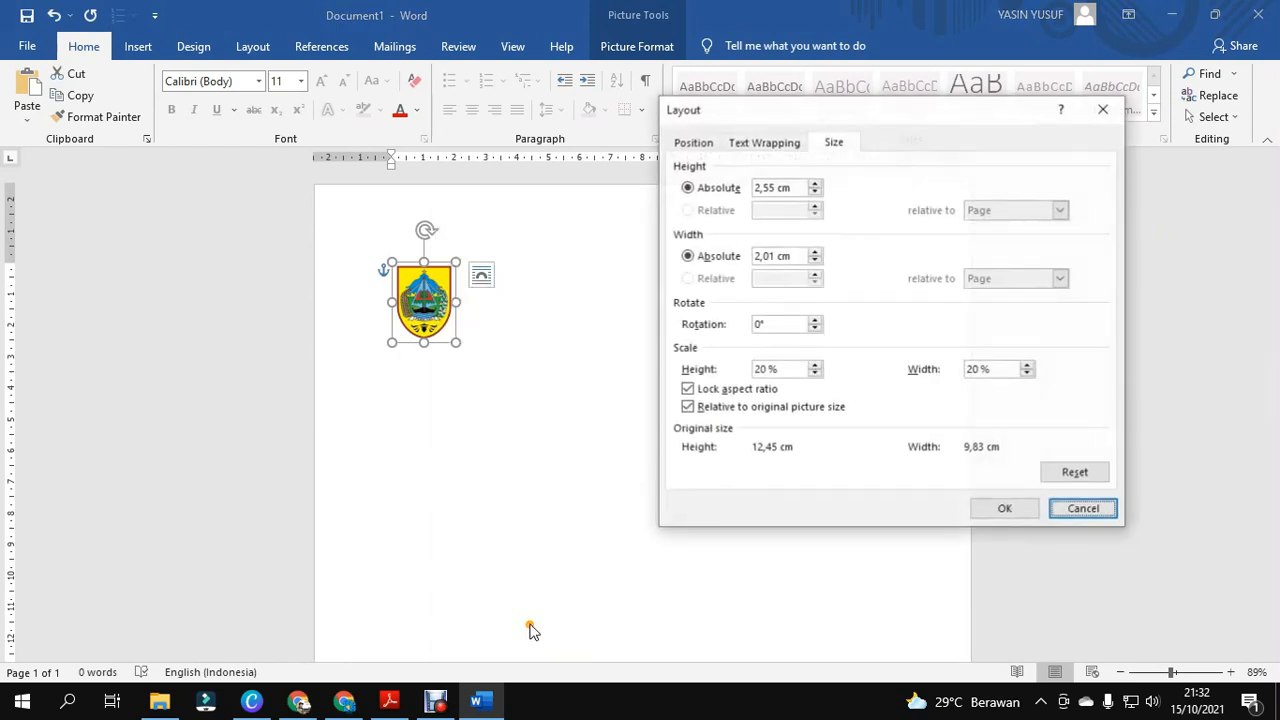
click(692, 143)
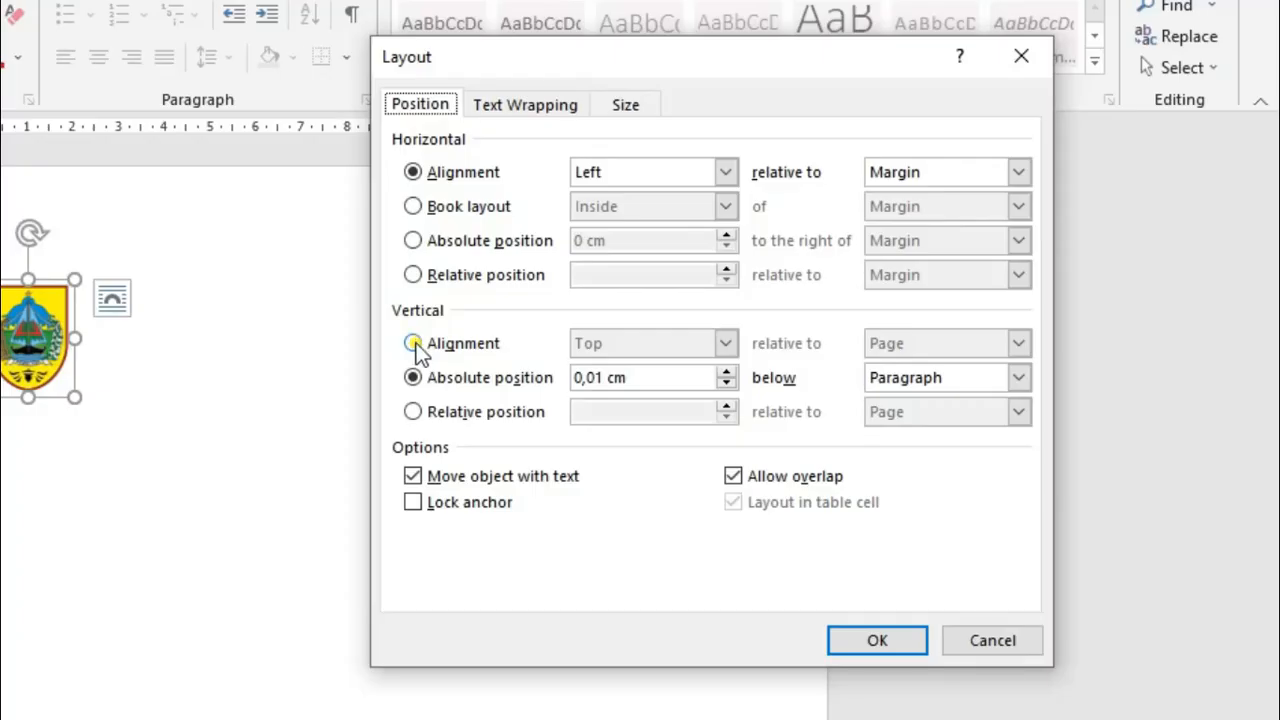
click(414, 344)
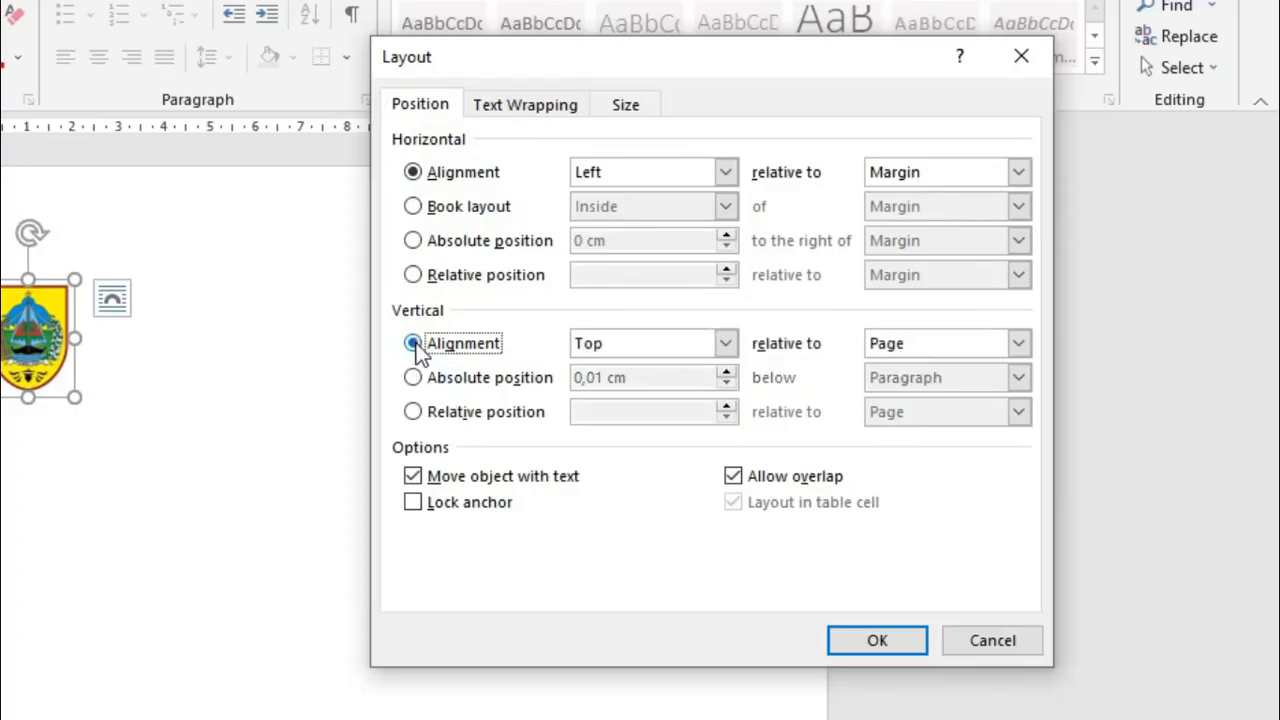
click(1020, 343)
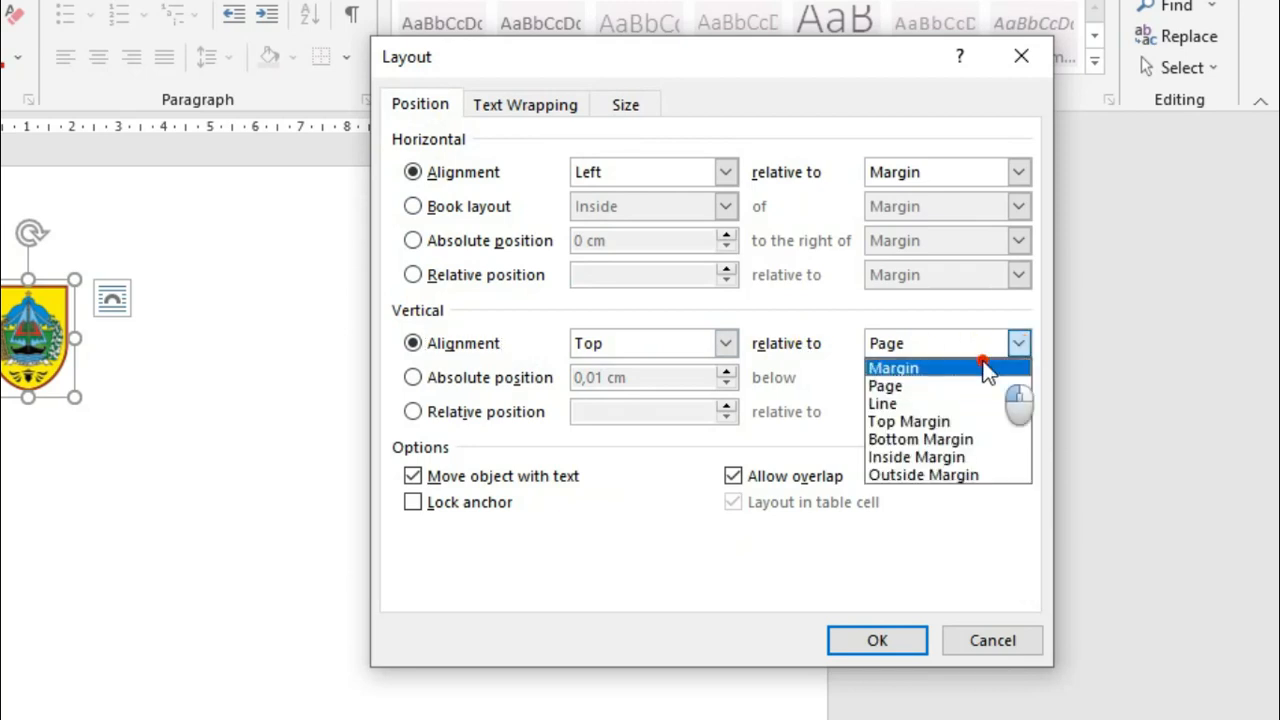
click(987, 369)
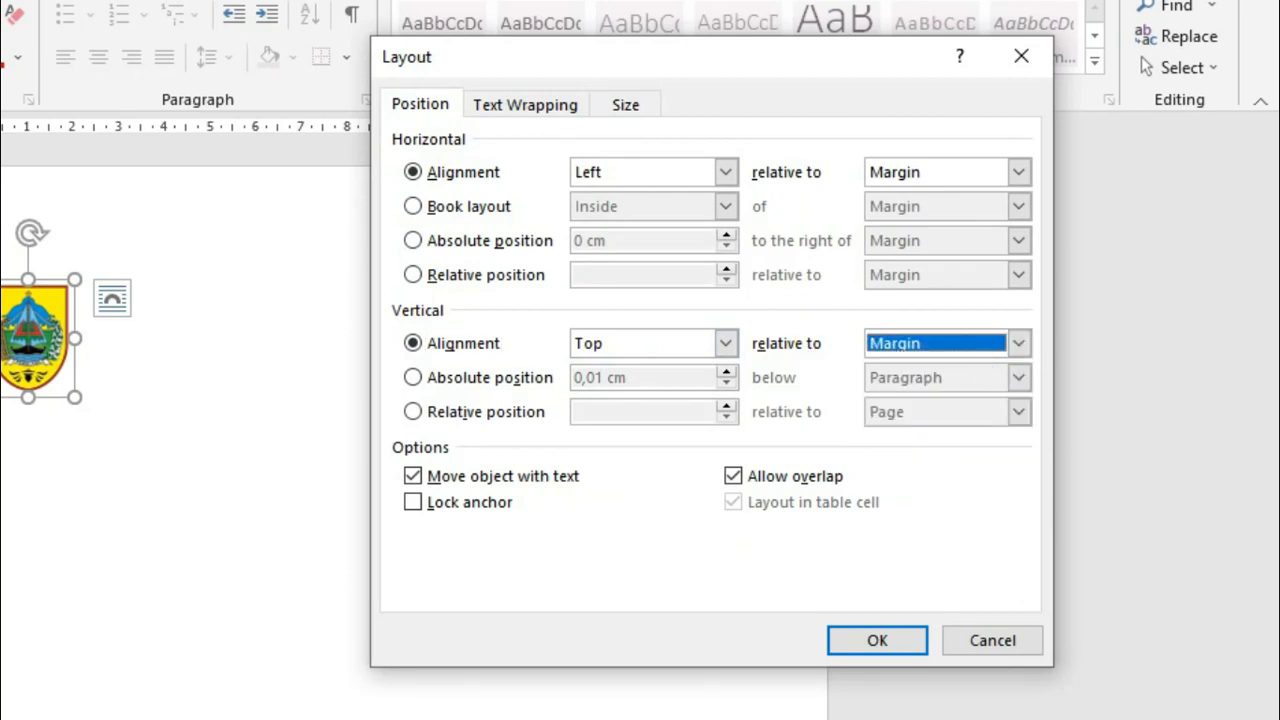
click(389, 703)
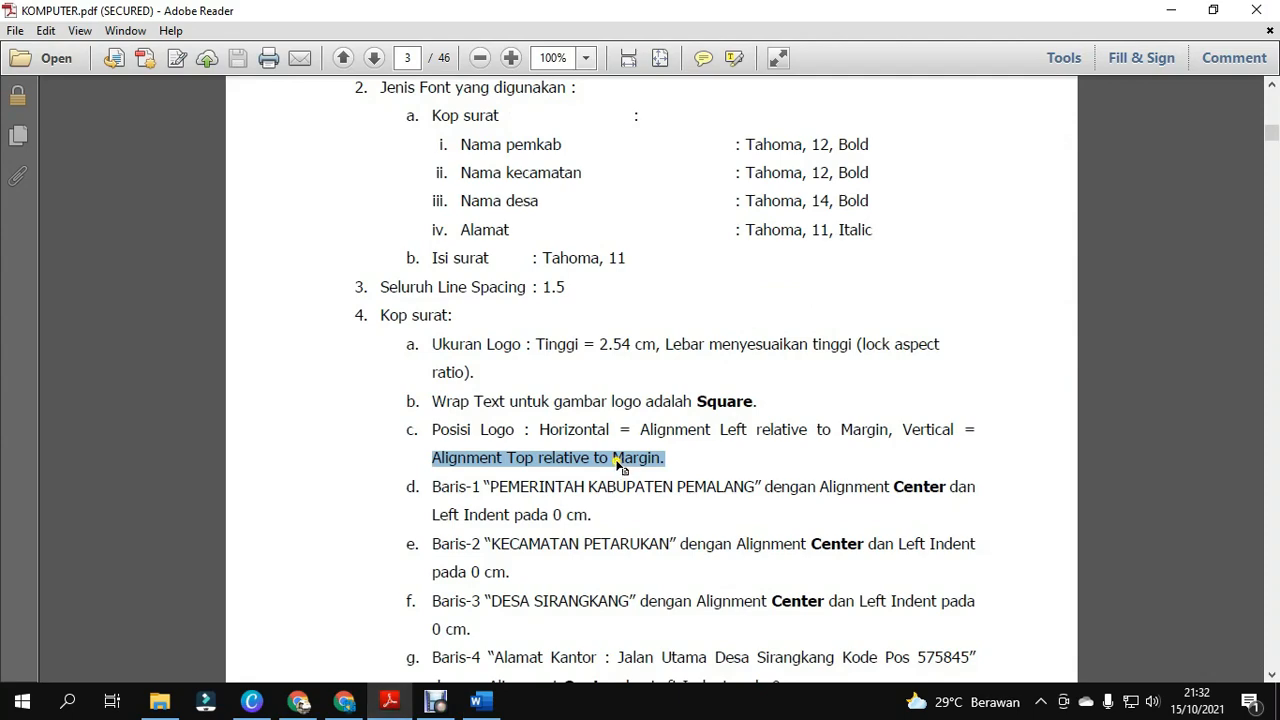
click(476, 701)
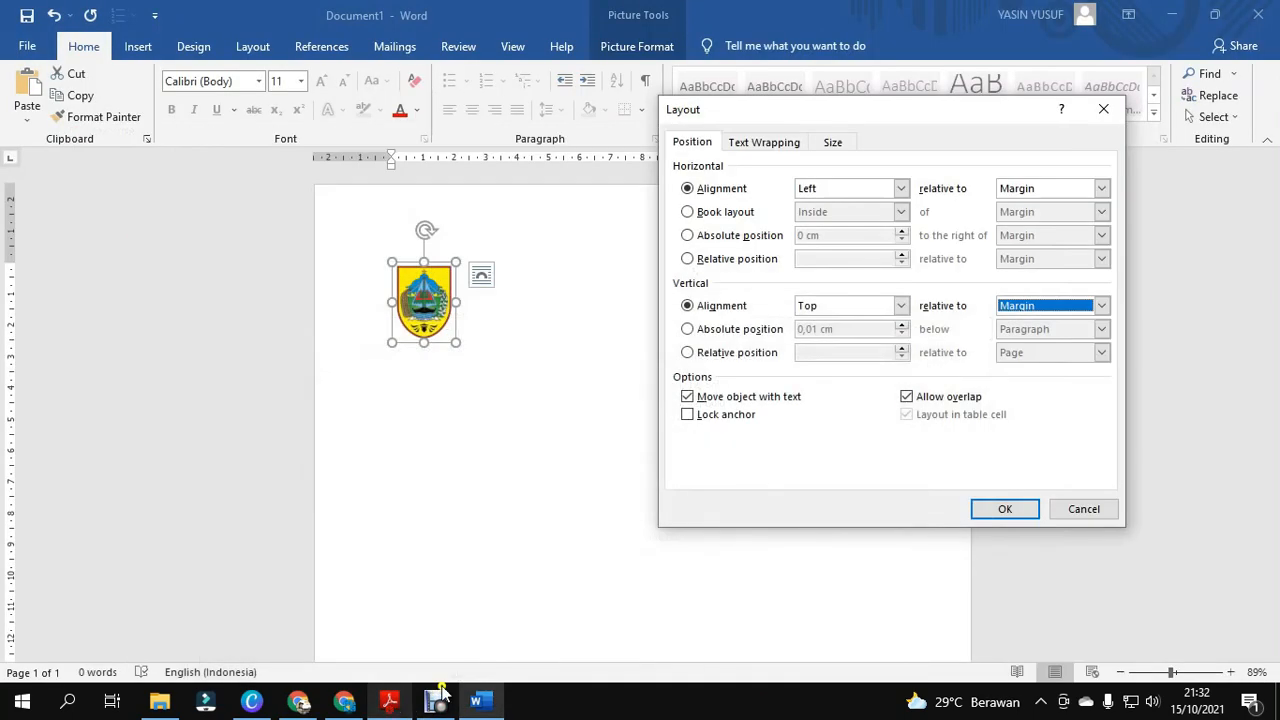
click(1004, 509)
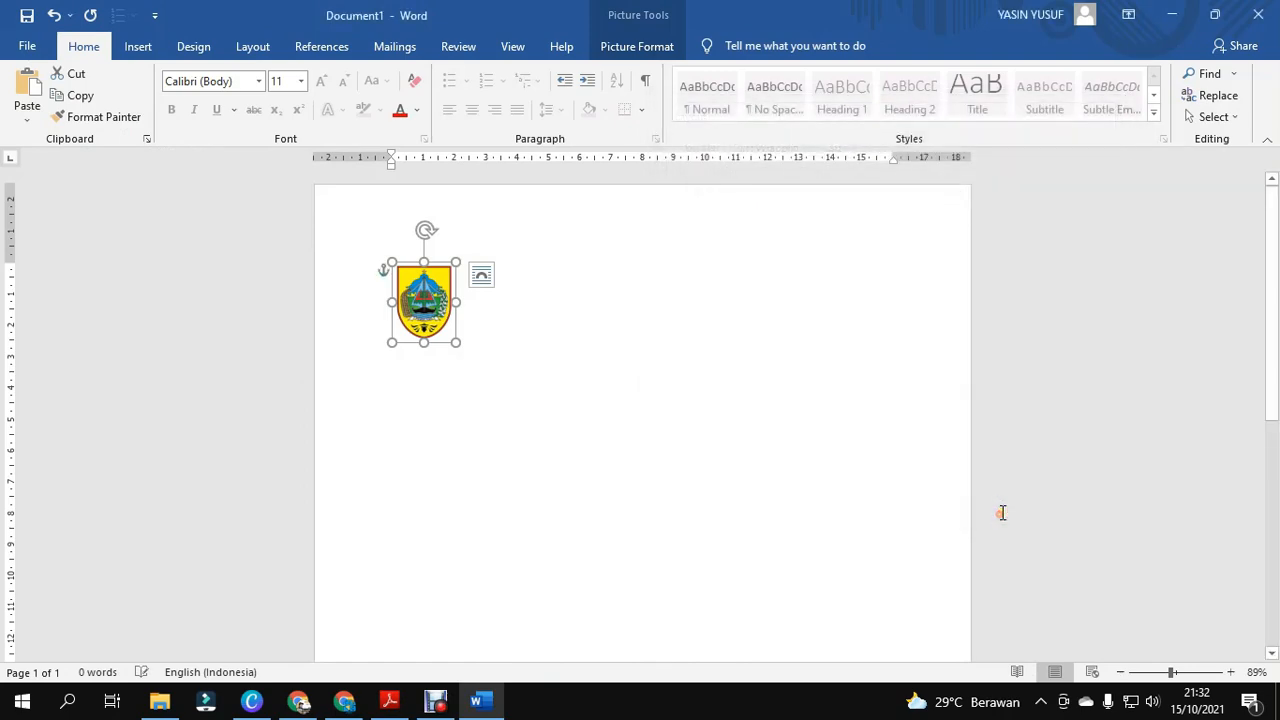
click(543, 349)
Read the letterhead line requirements in Adobe Reader, and enter "PEMERINTAH KABUPATEN PEMALANG" as the first line beside the logo in Word.
click(390, 701)
click(500, 440)
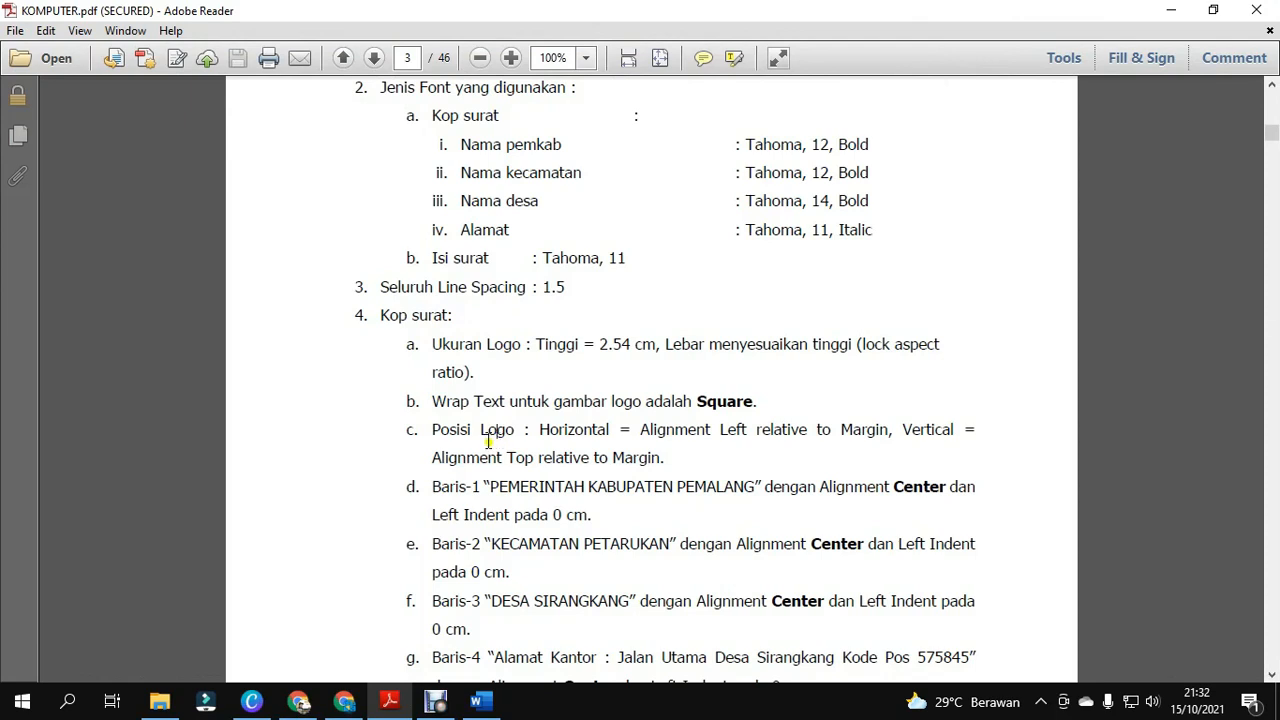
scroll(513, 457, down, 1)
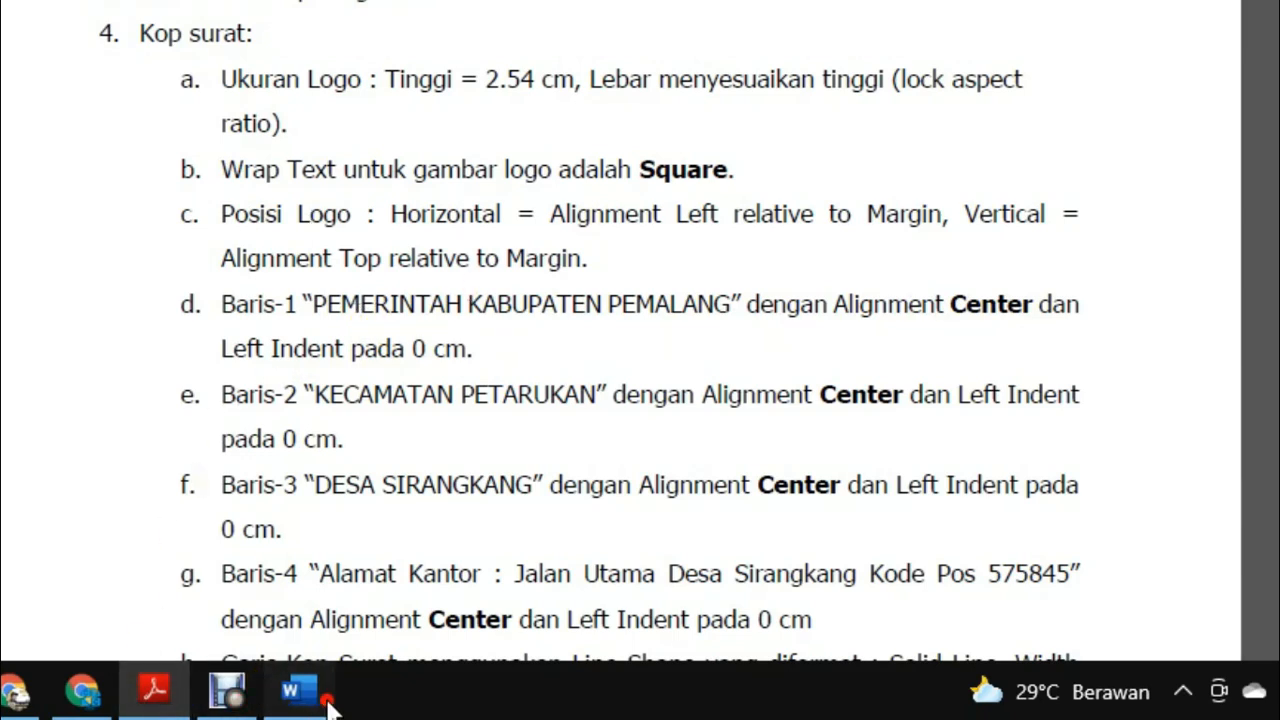
click(297, 690)
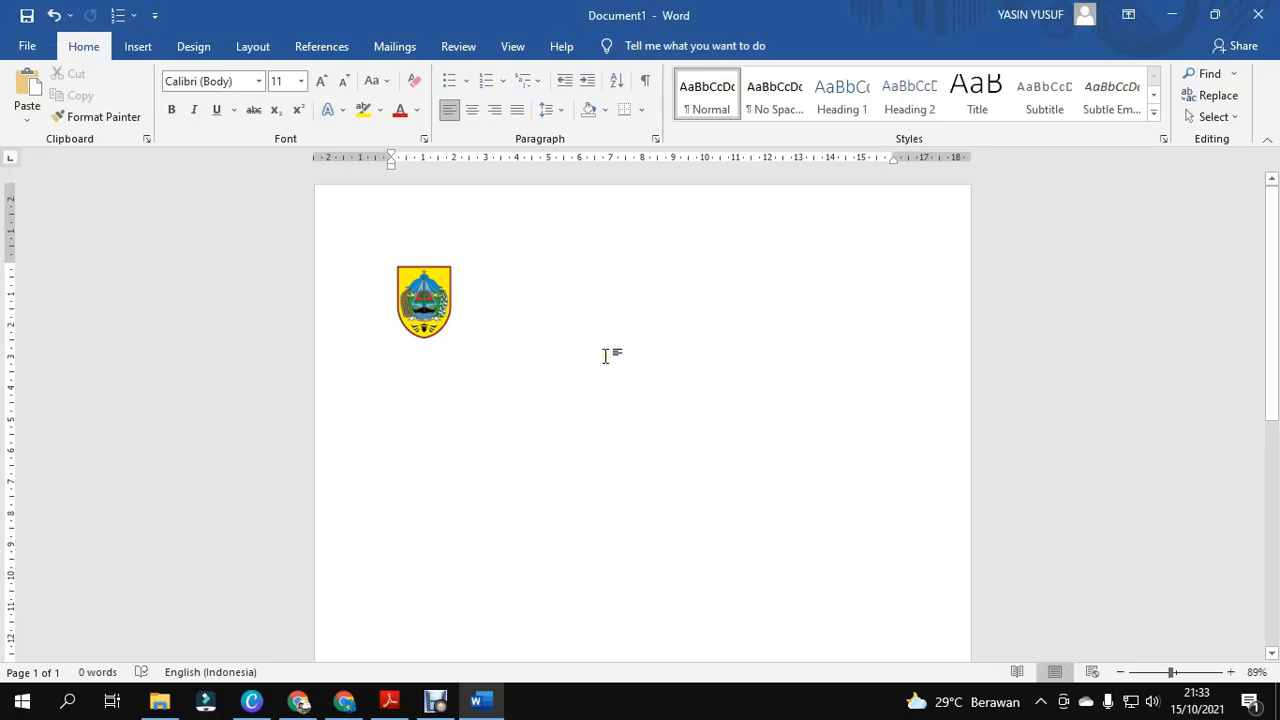
text(PEMERINTAH KABUPATEN PEMALANG)
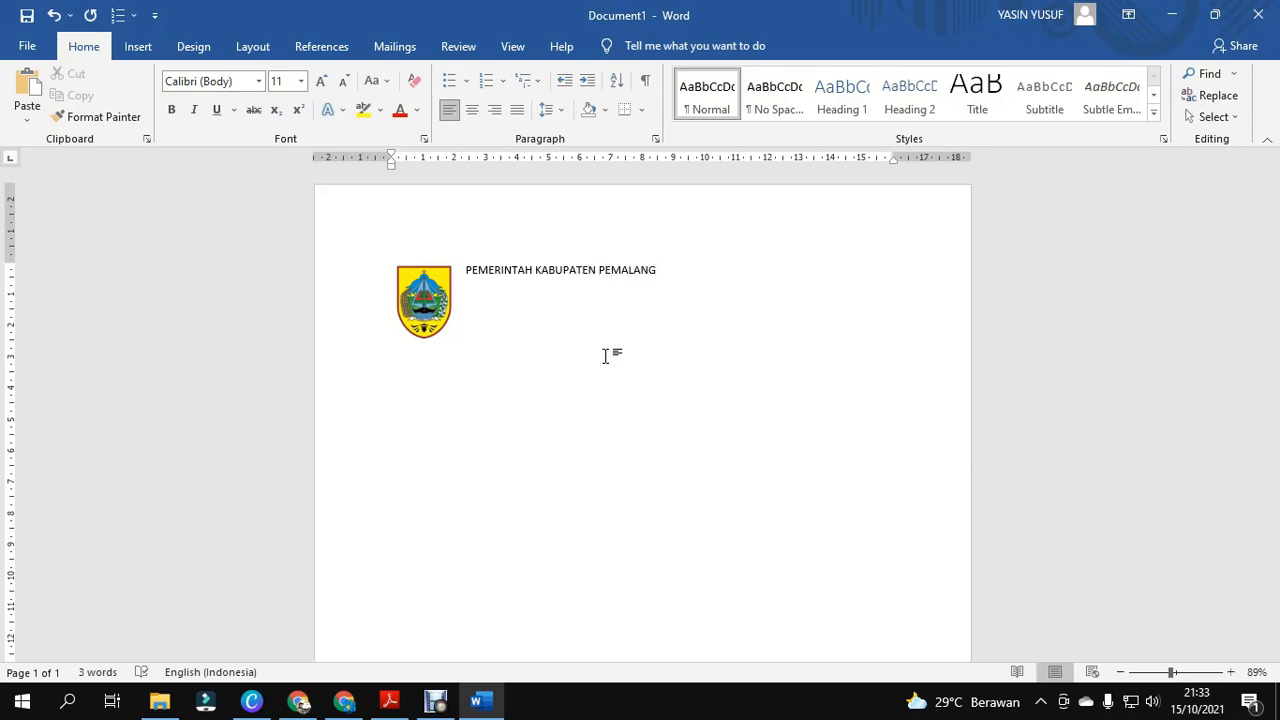
Check the first line's alignment requirement in Adobe Reader, and set that line's paragraph alignment to Centered in Word.
click(390, 704)
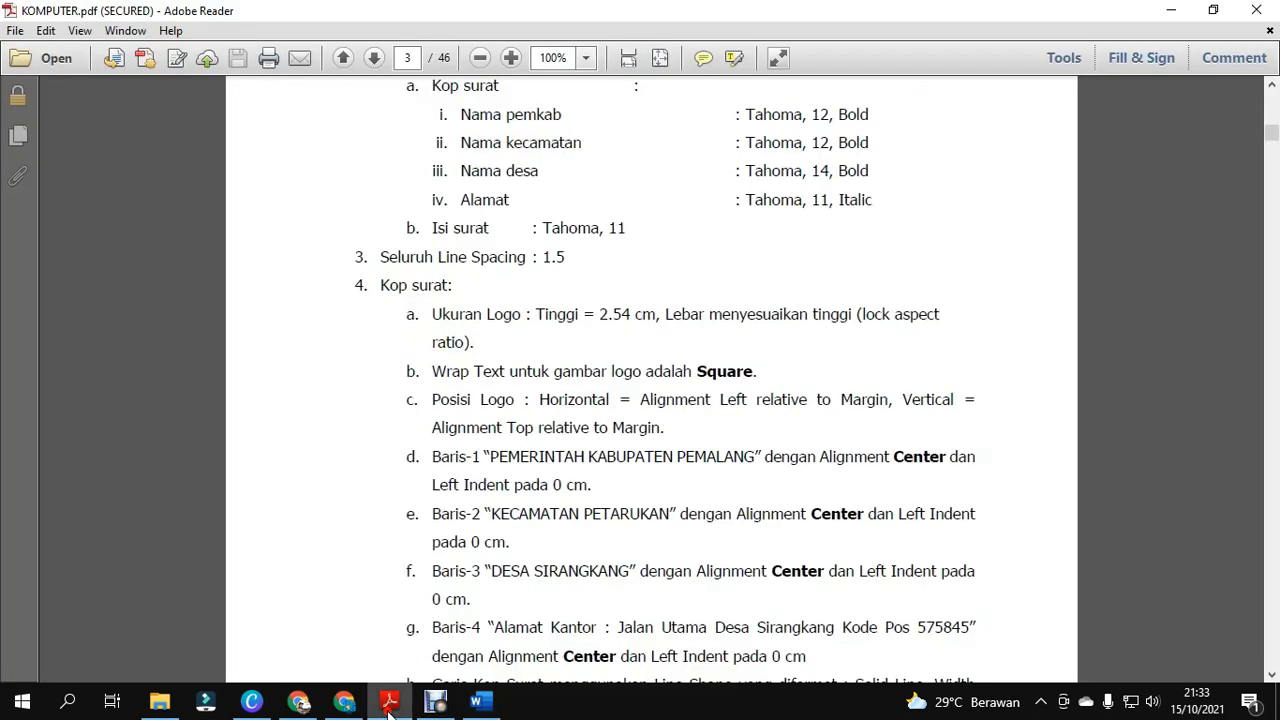
drag(822, 461, 950, 461)
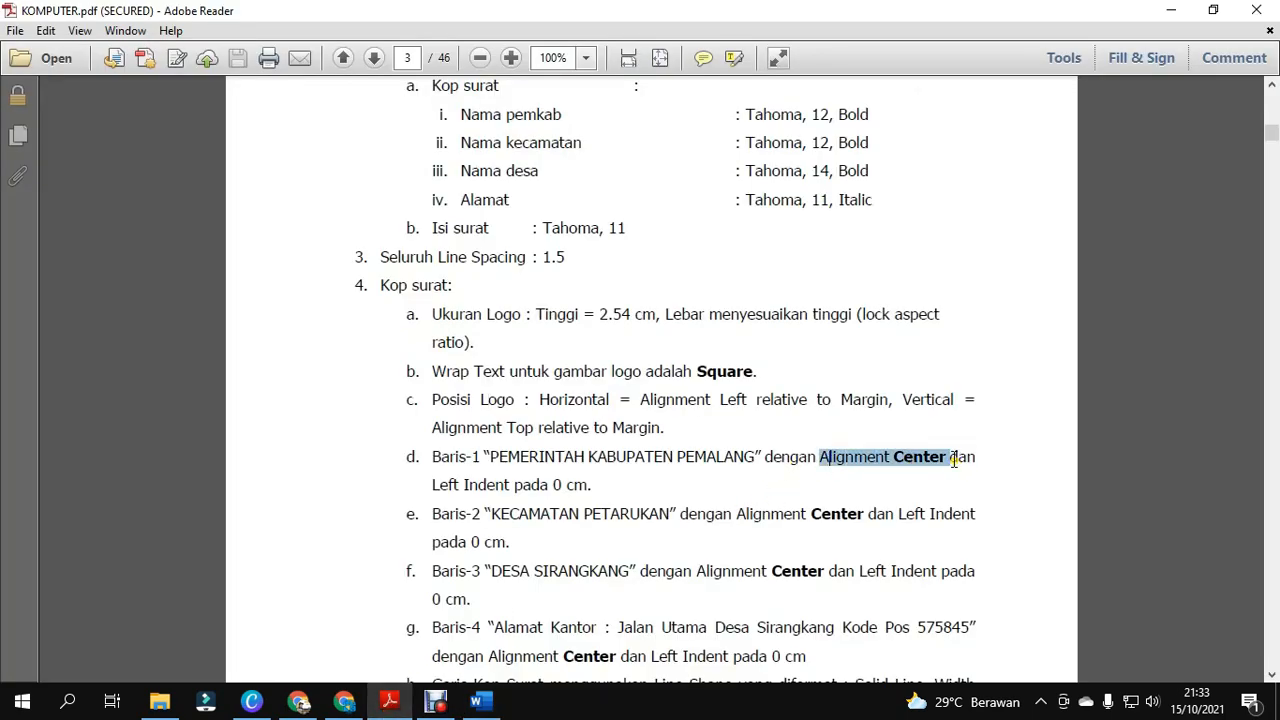
click(483, 706)
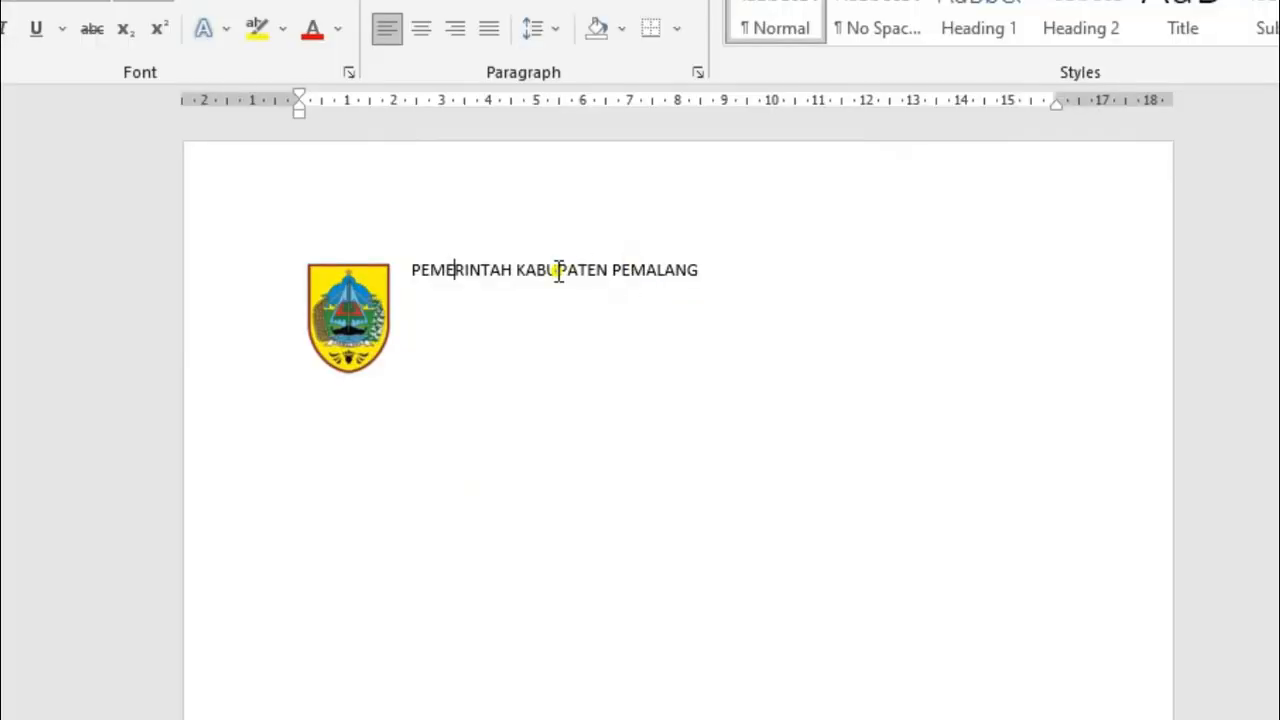
click(567, 272)
right_click(563, 268)
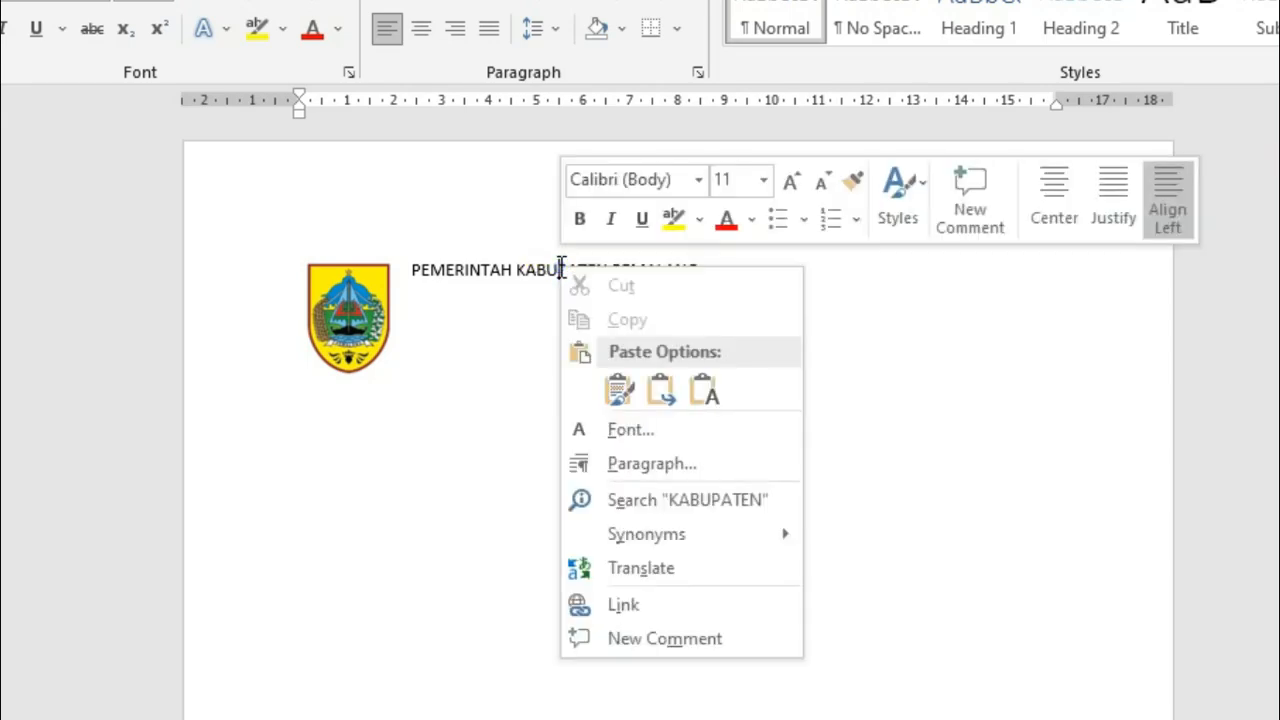
click(671, 463)
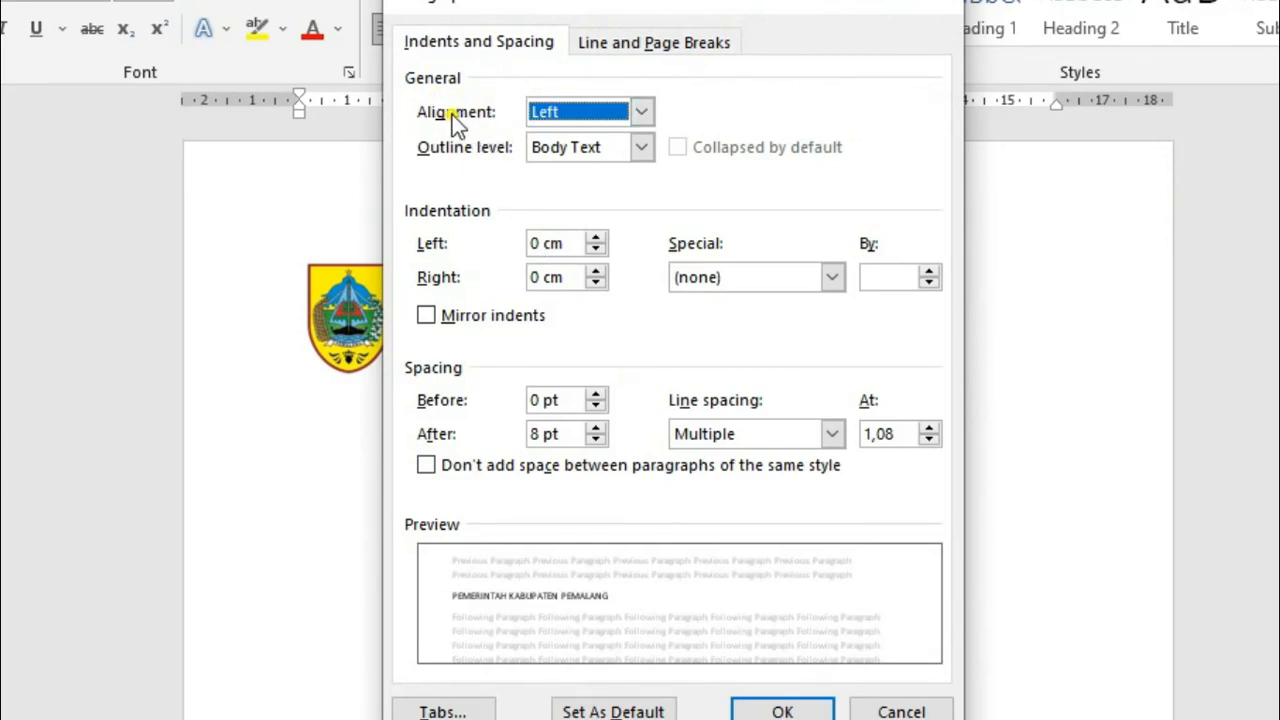
click(641, 111)
click(604, 155)
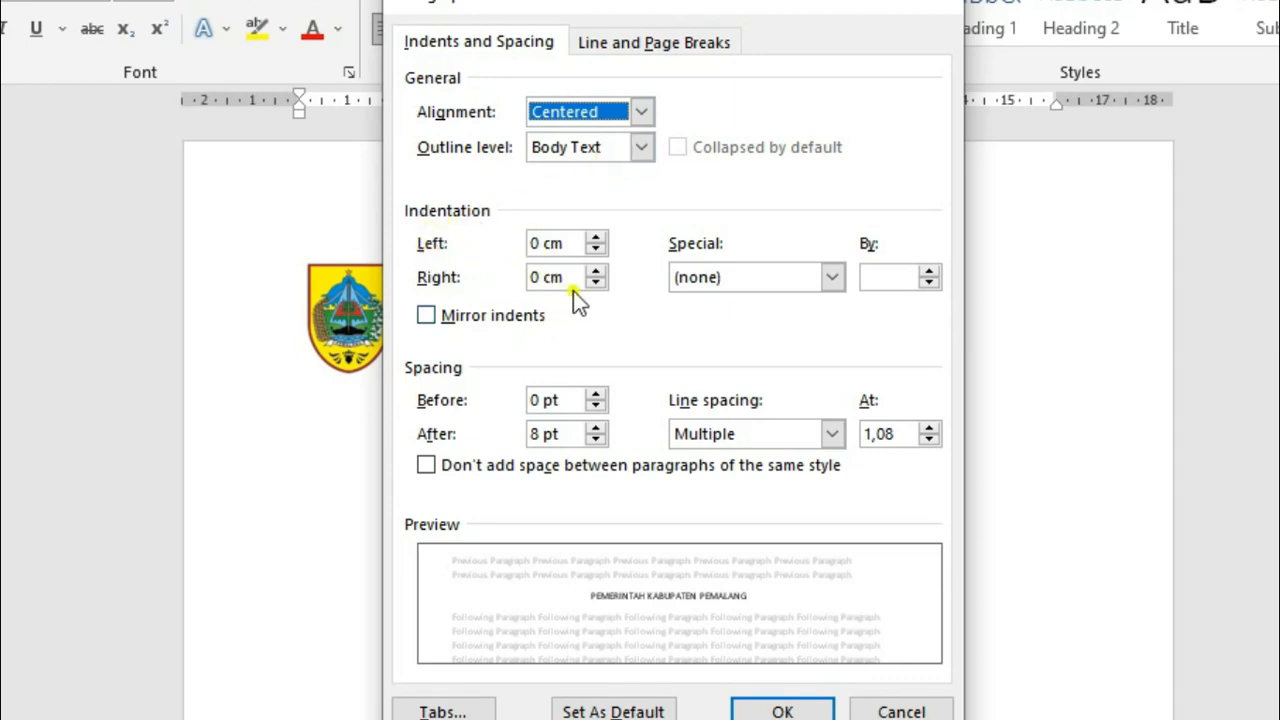
click(782, 711)
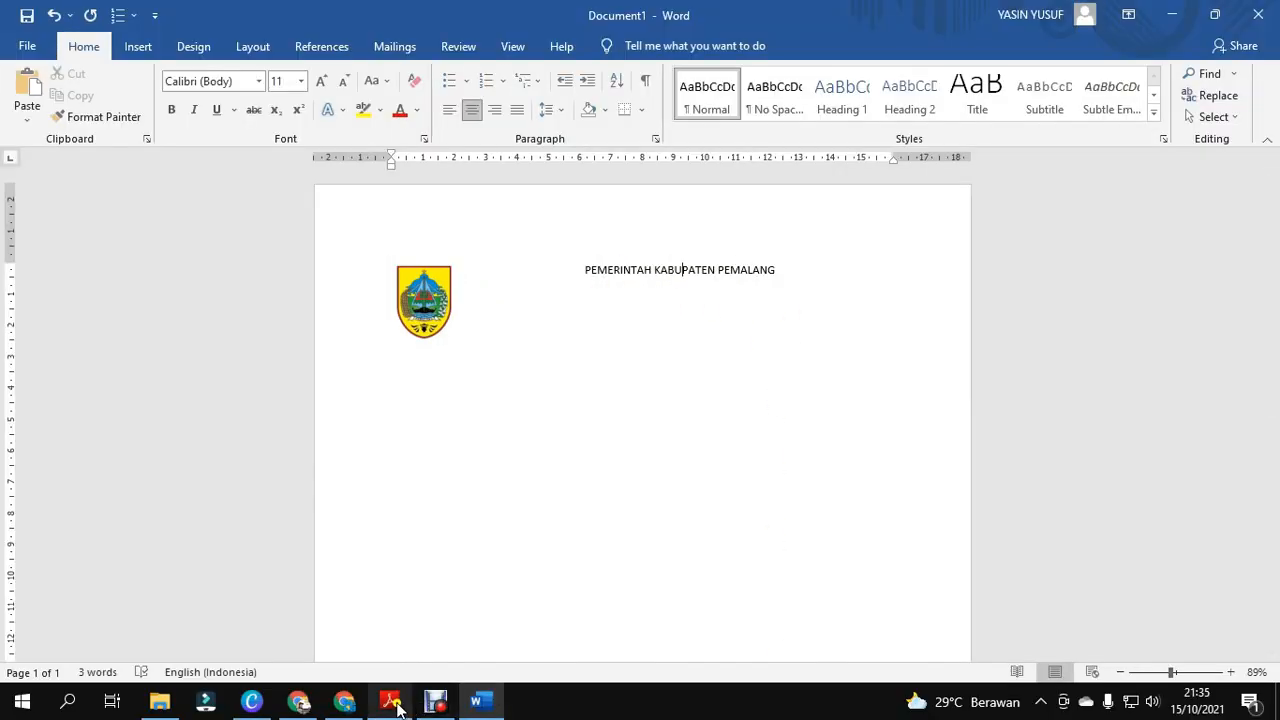
Read the second letterhead line's requirement in Adobe Reader, and enter "KECAMATAN PETARUKAN" below the first line in Word.
click(392, 702)
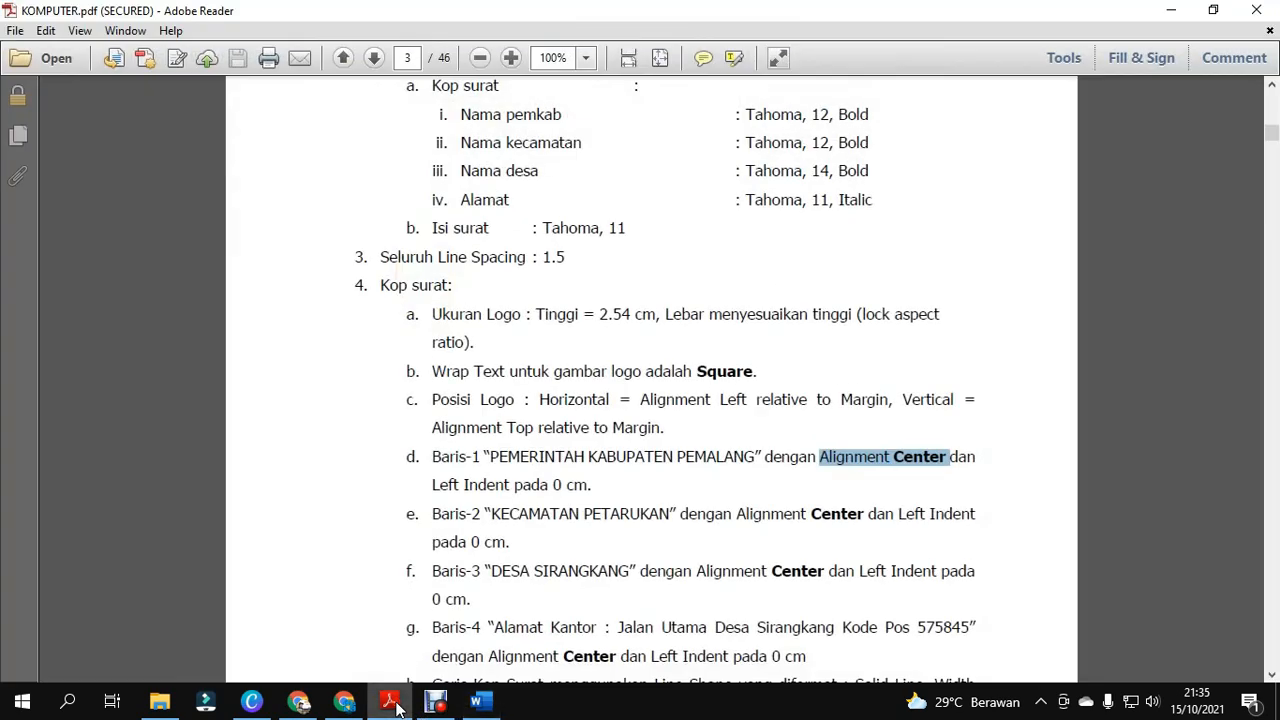
click(627, 466)
scroll(627, 466, down, 1)
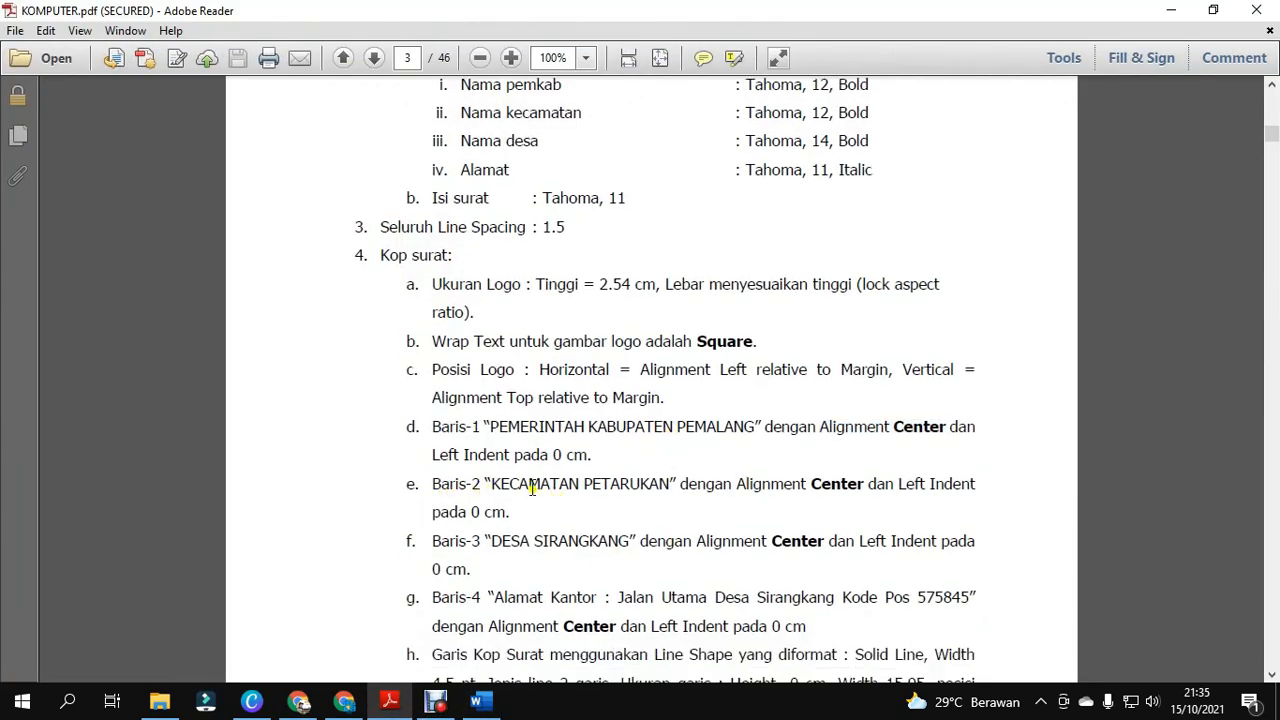
click(476, 701)
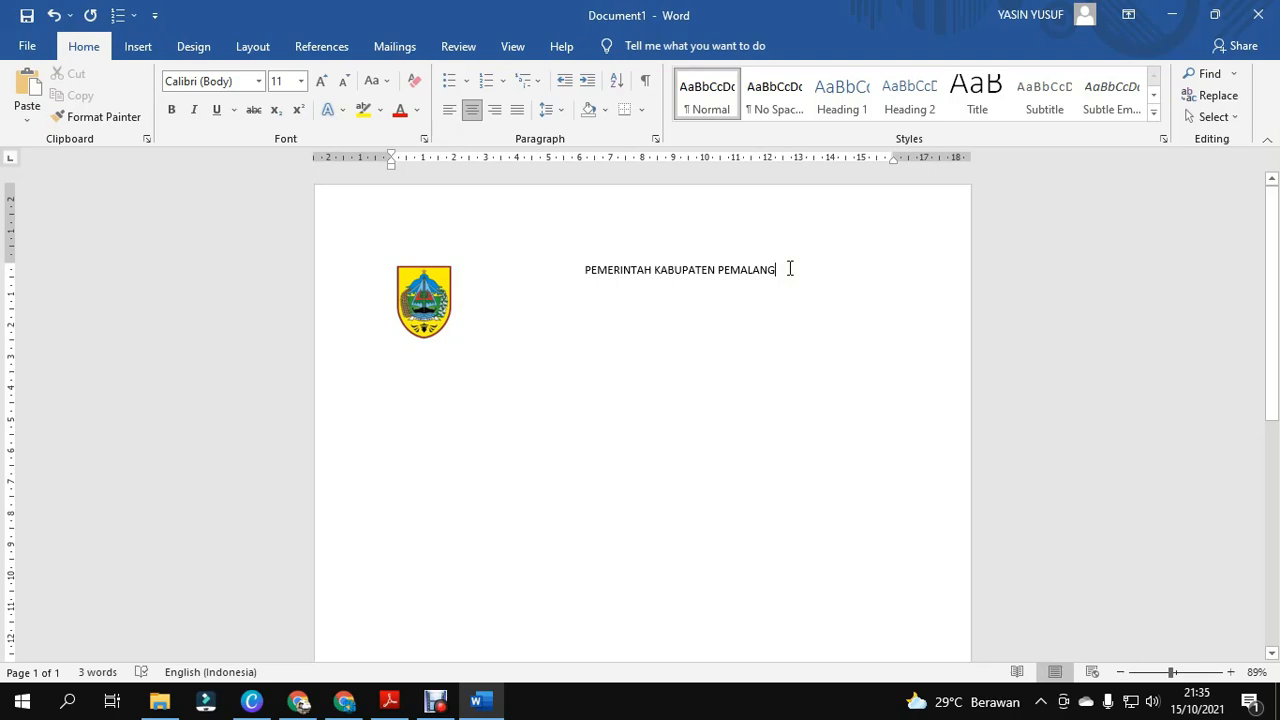
key(Return)
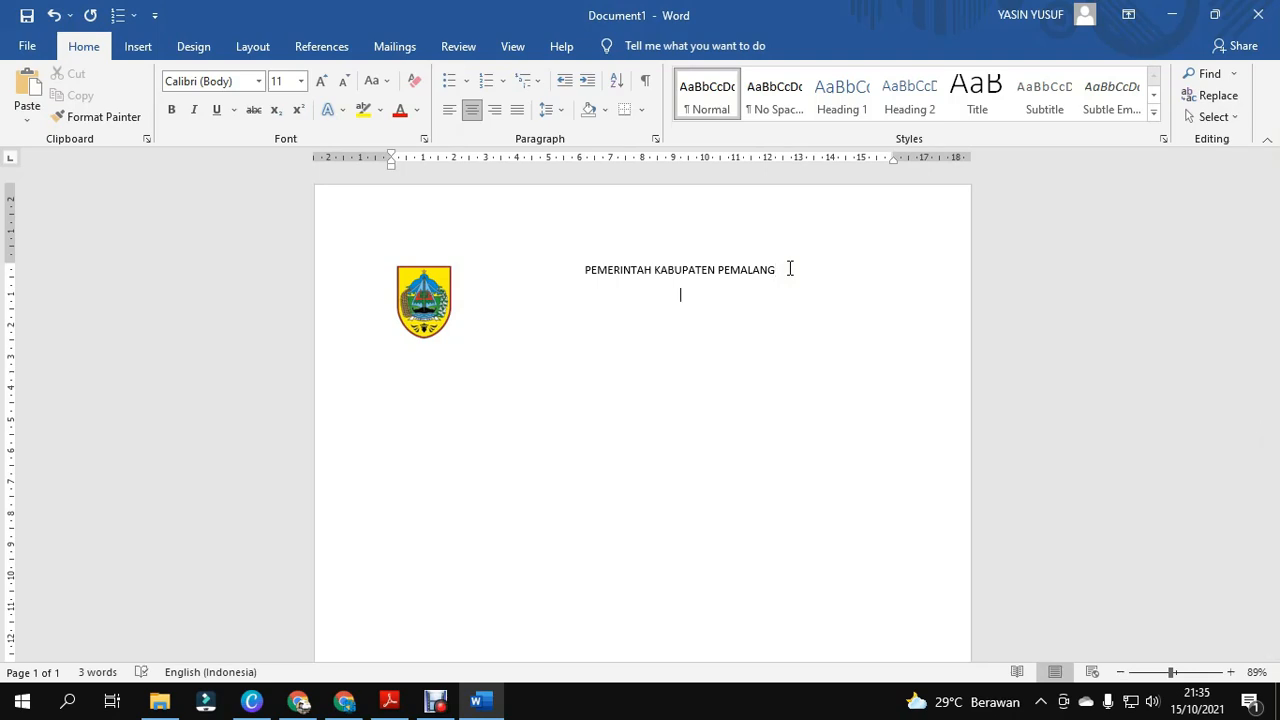
text(KECAMATAN PETARUKAN)
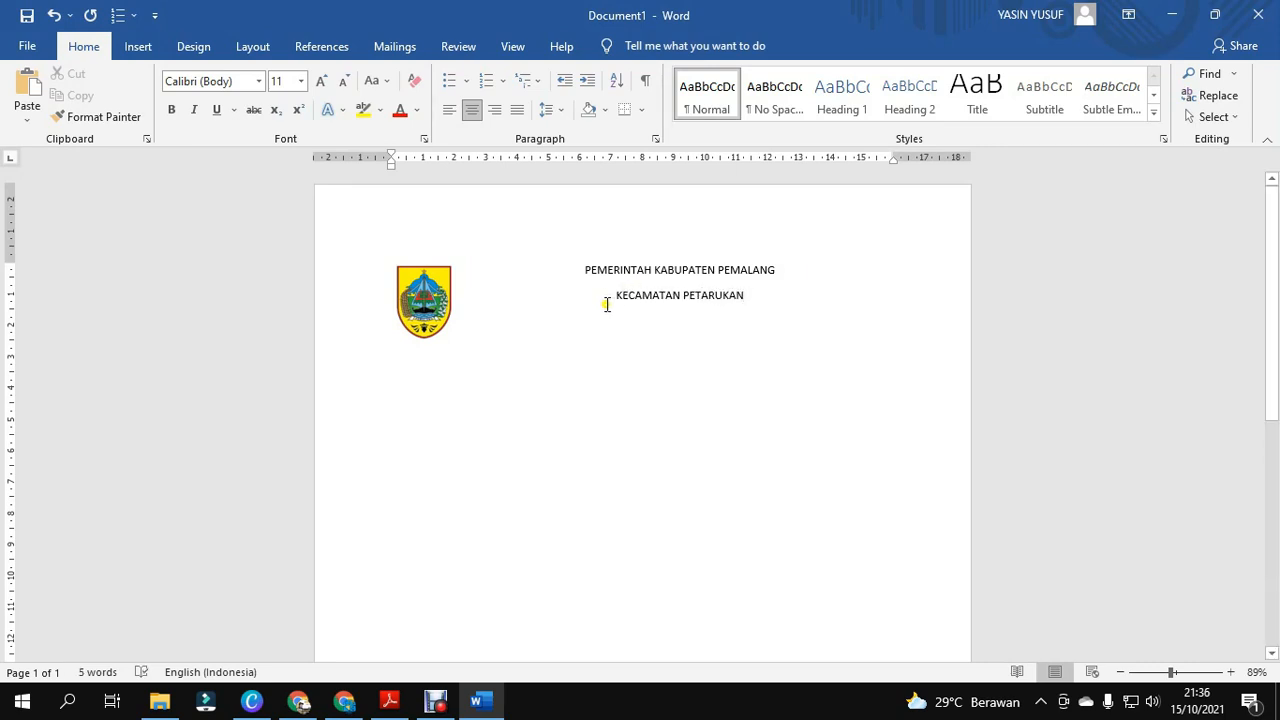
Check the second line's alignment and left indent requirements in Adobe Reader, and compare them with that line's paragraph settings in Word.
click(391, 703)
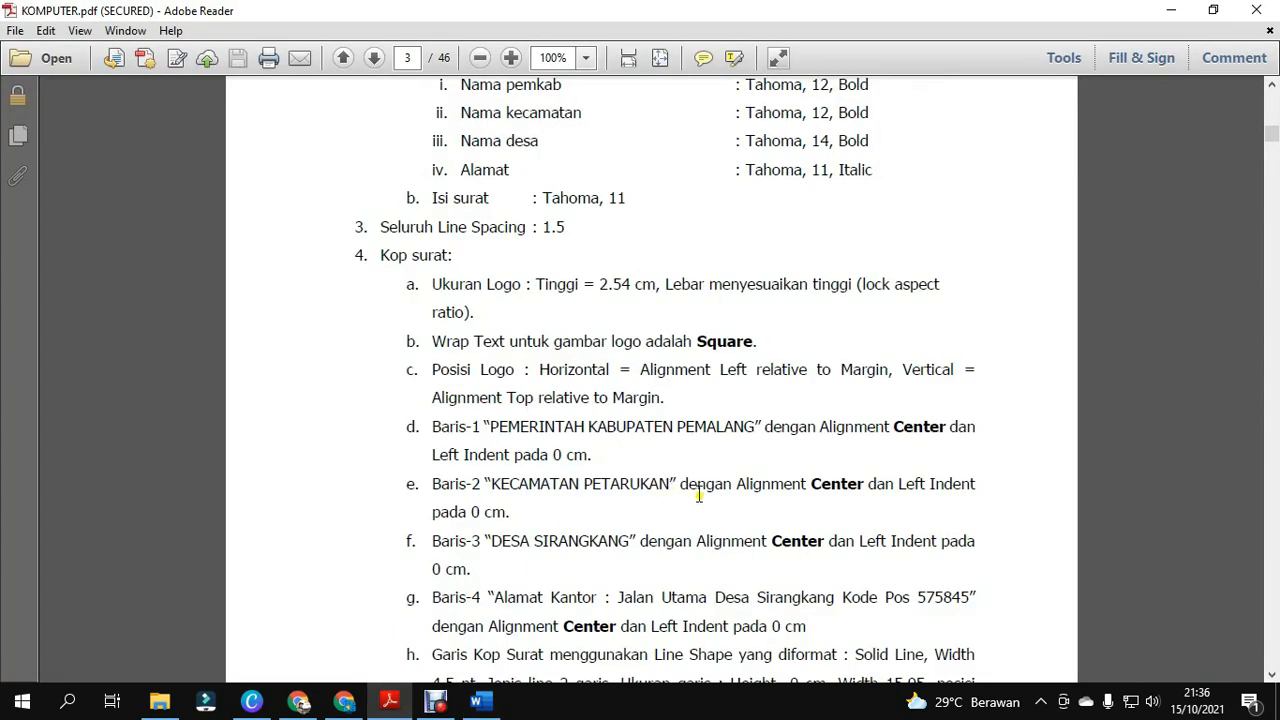
drag(820, 490, 849, 490)
click(466, 518)
click(481, 703)
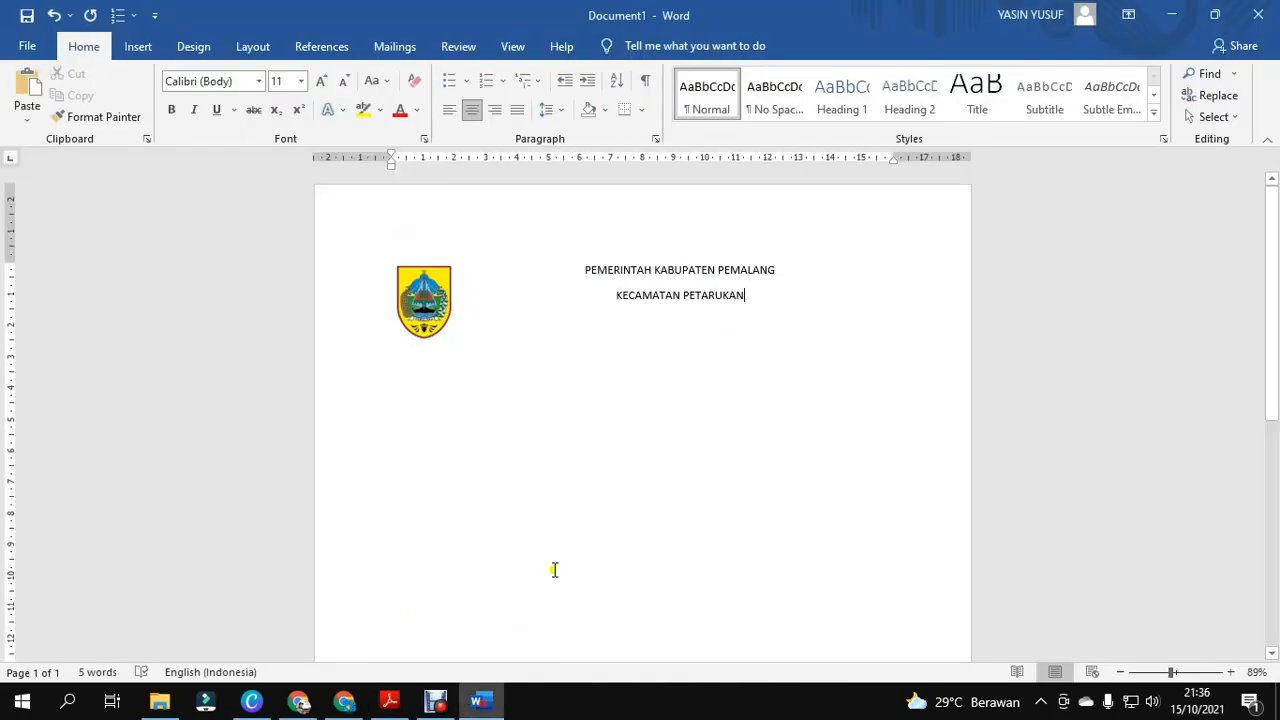
right_click(706, 295)
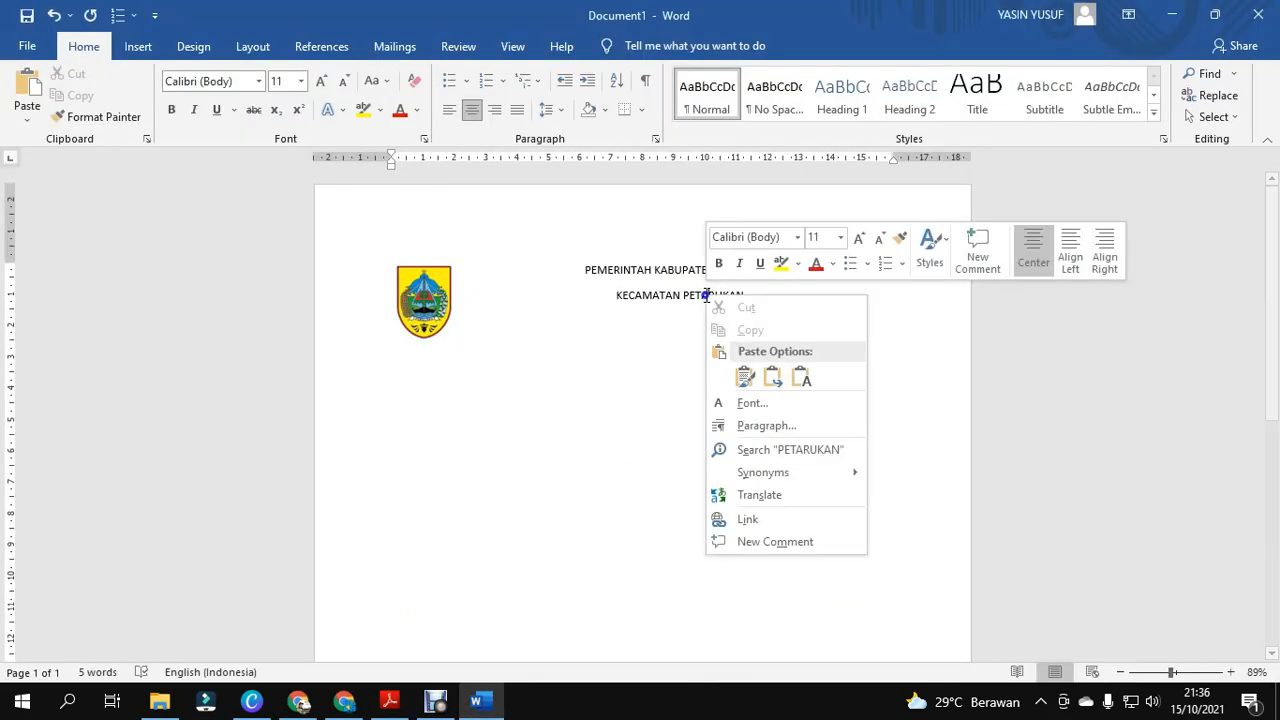
click(778, 428)
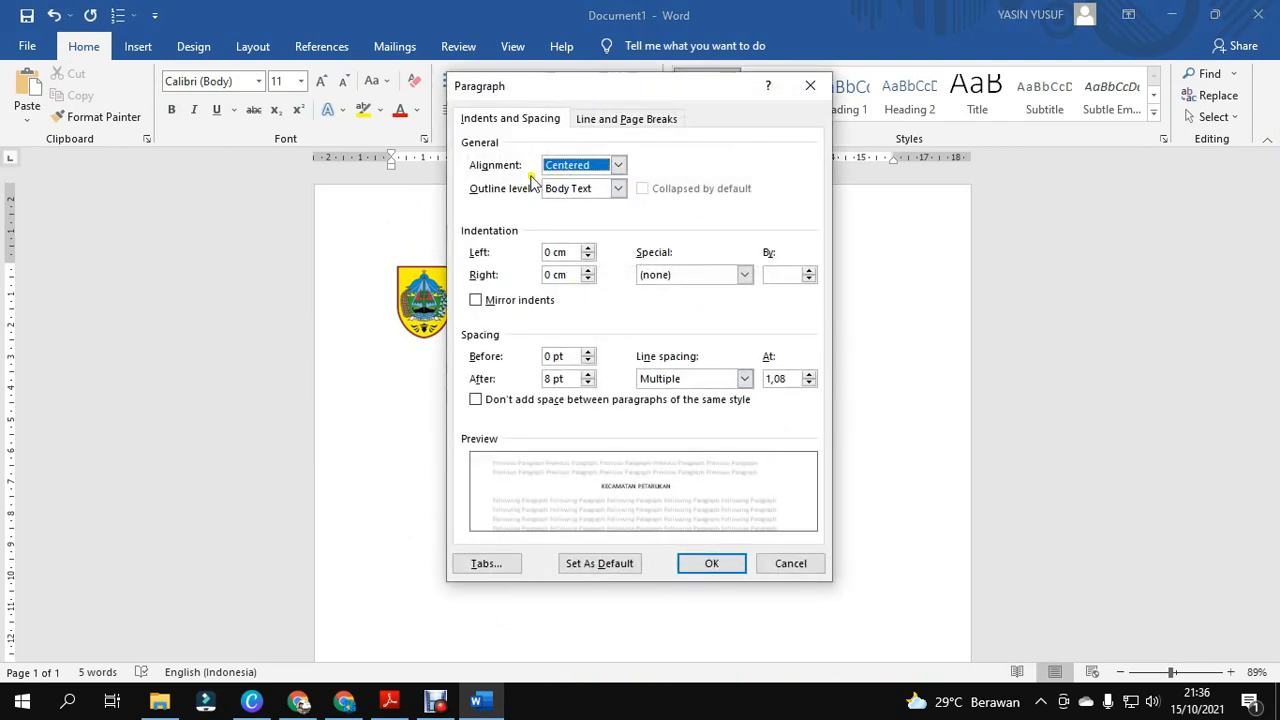
click(709, 563)
Start a third letterhead line in Word, read its requirement in Adobe Reader, and enter "DESA SIRANGKANG" on it.
click(754, 294)
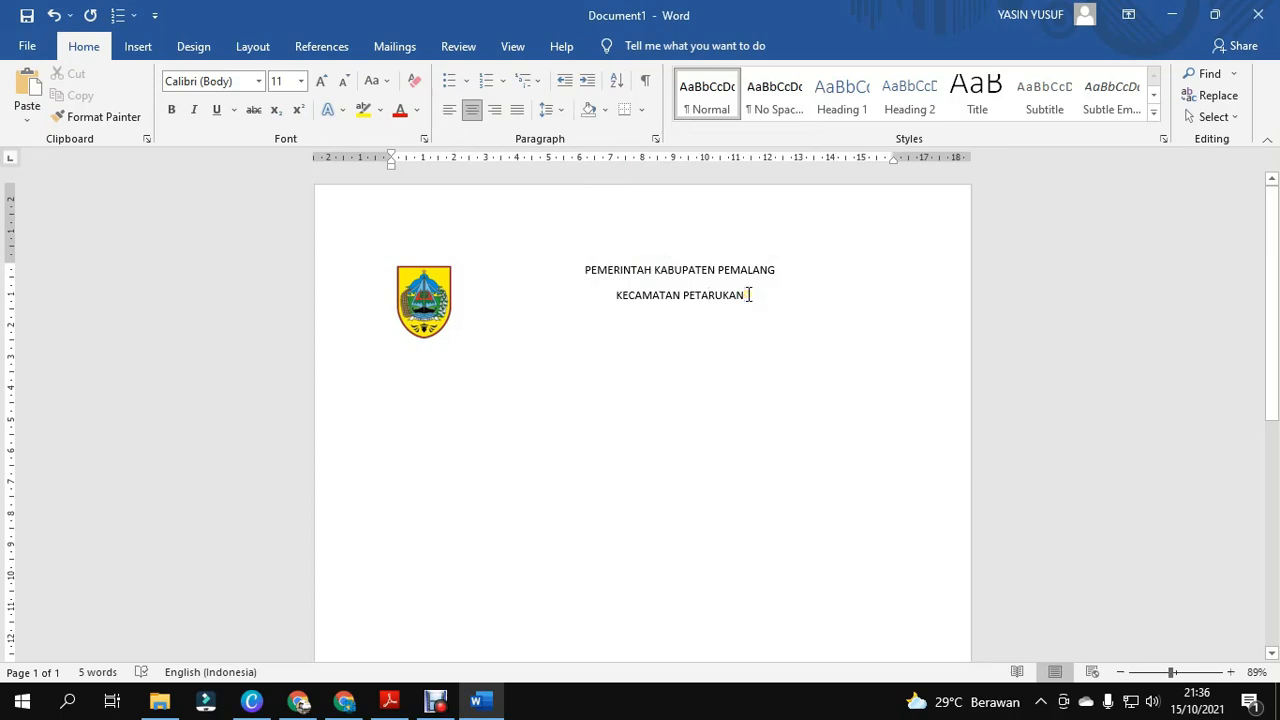
key(Return)
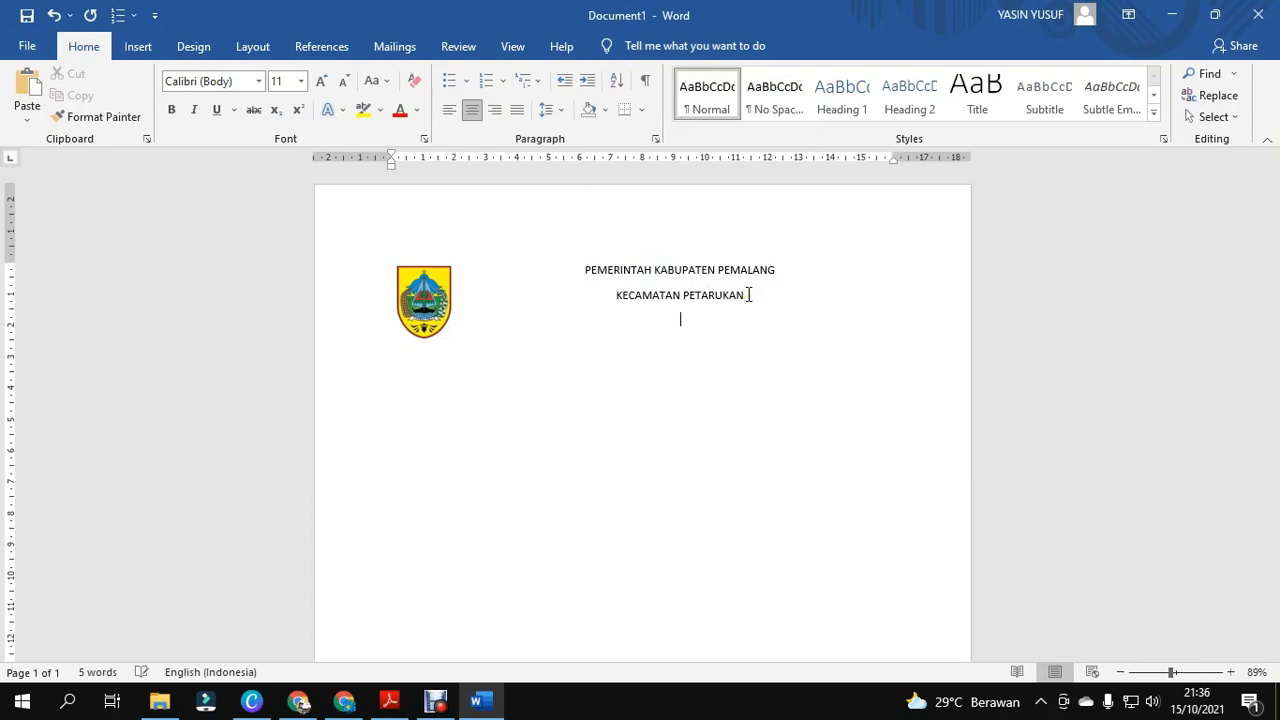
click(390, 700)
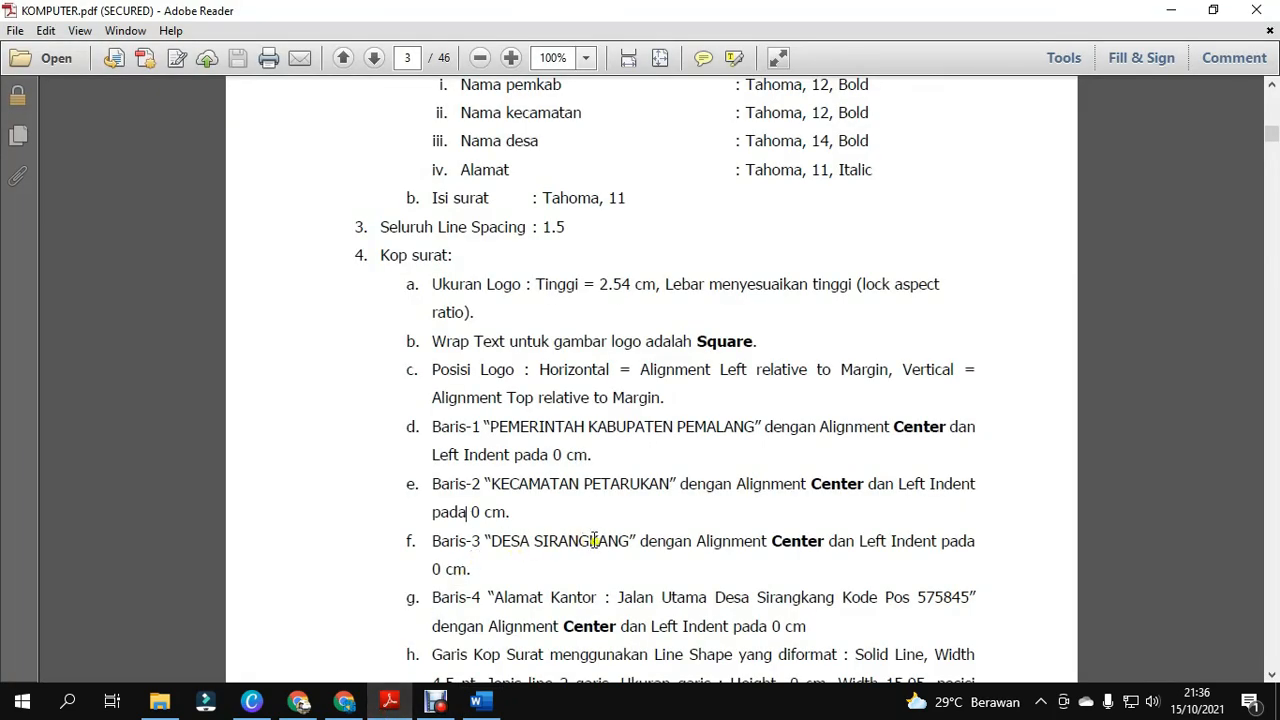
scroll(619, 545, down, 1)
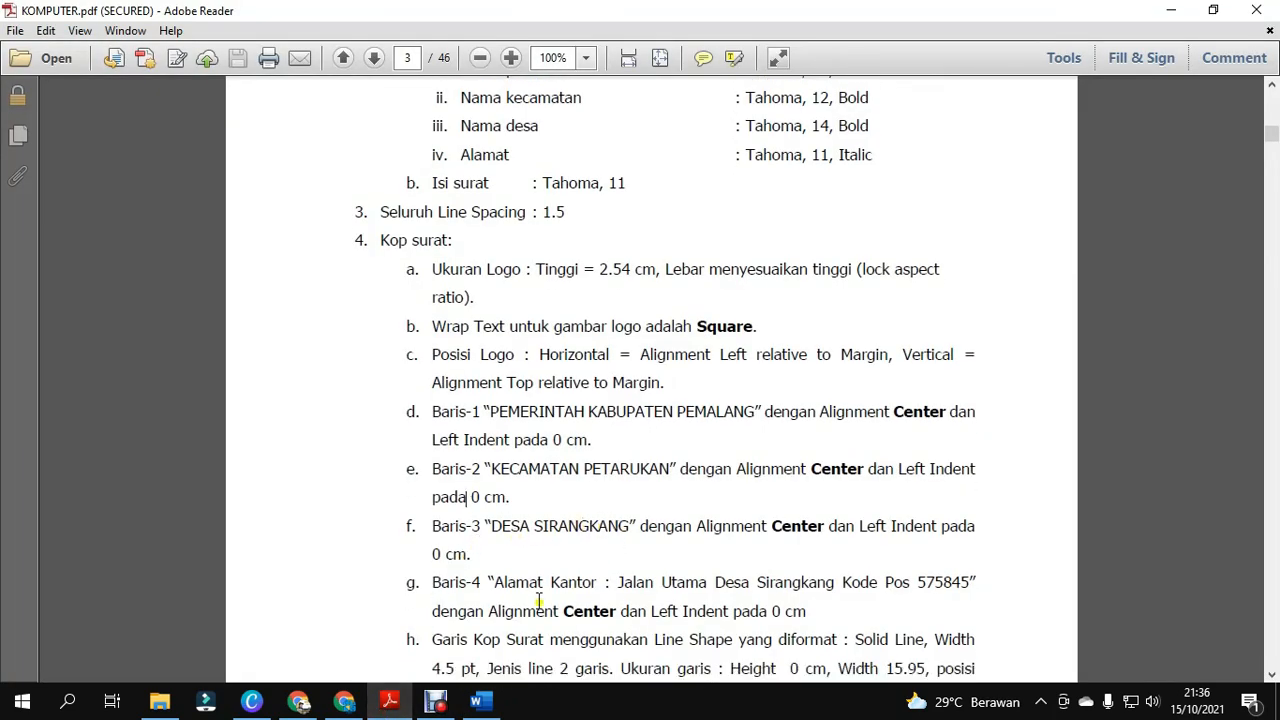
click(481, 700)
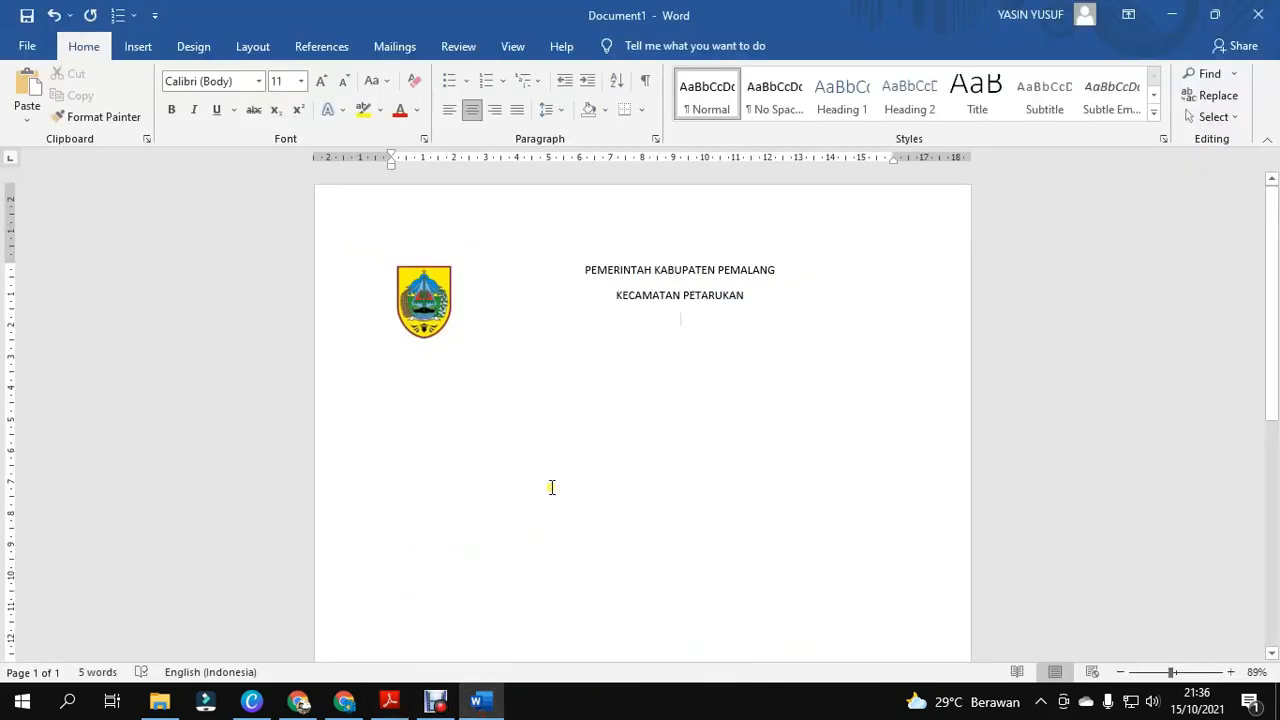
text(DESA SIRANGKANG)
Check the third line's alignment requirement in Adobe Reader, and compare it with the paragraph settings of "DESA SIRANGKANG" in Word.
click(388, 712)
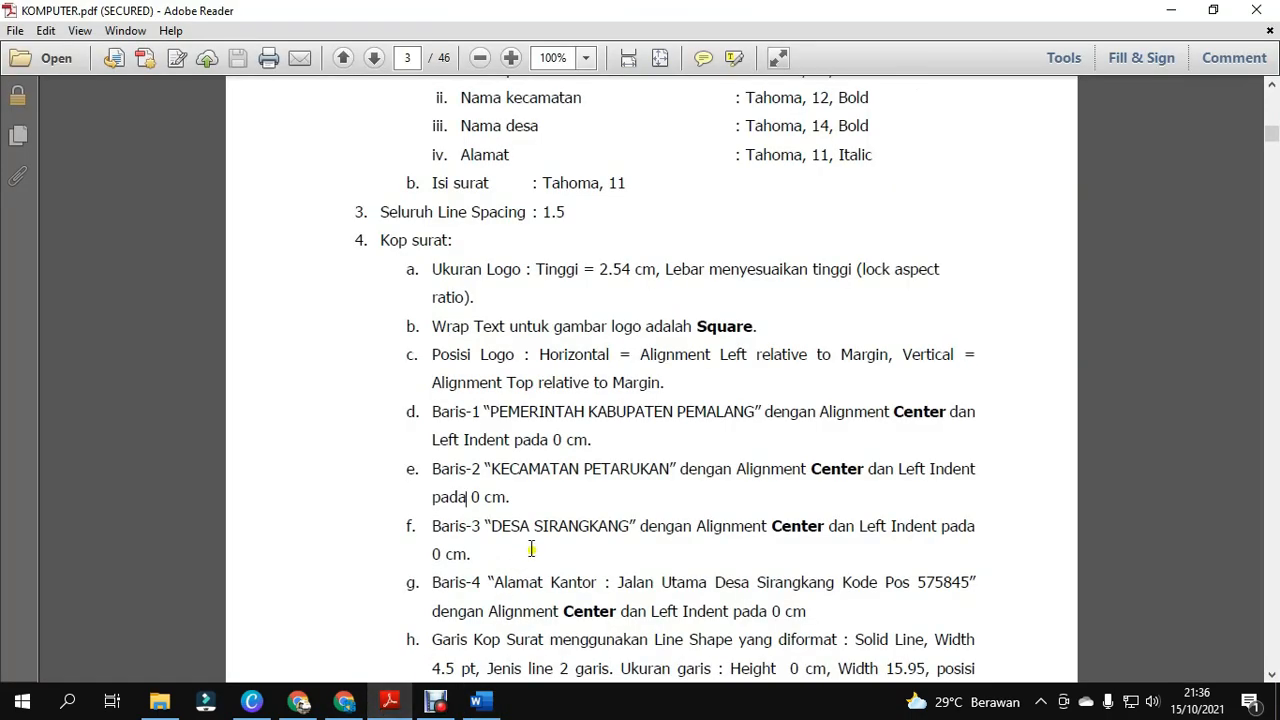
drag(788, 531, 806, 527)
click(479, 701)
click(690, 318)
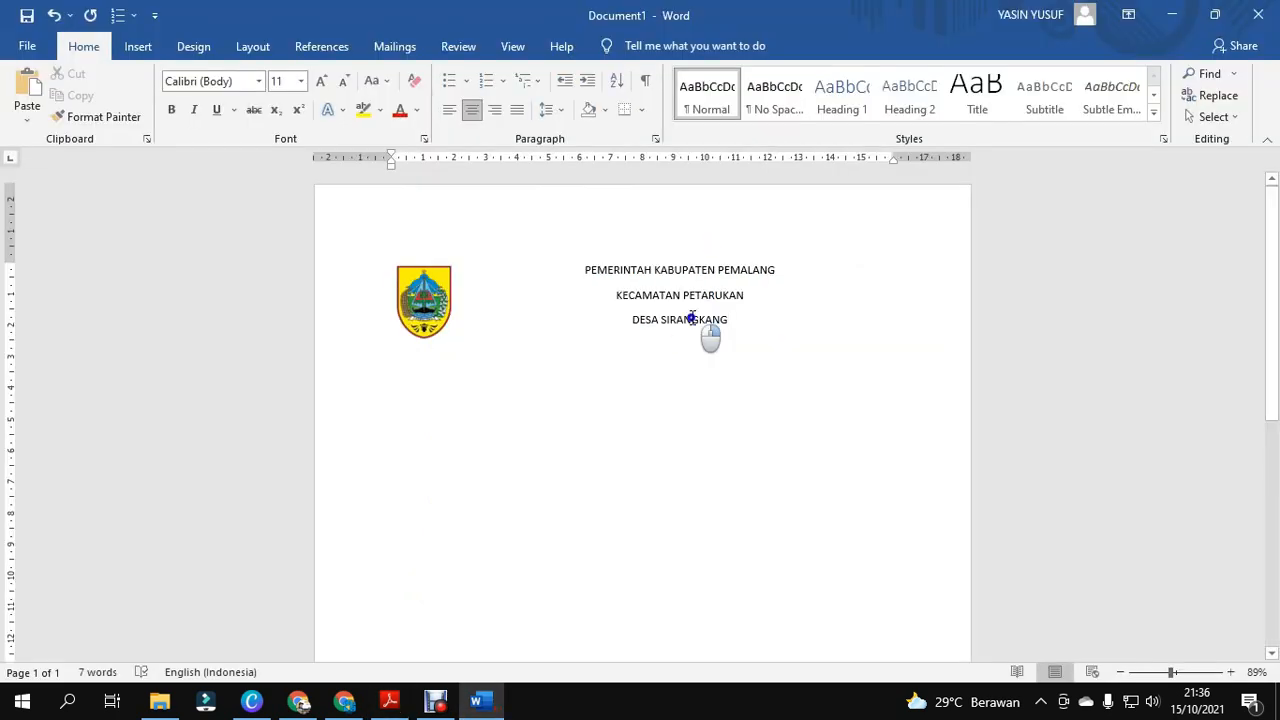
right_click(690, 318)
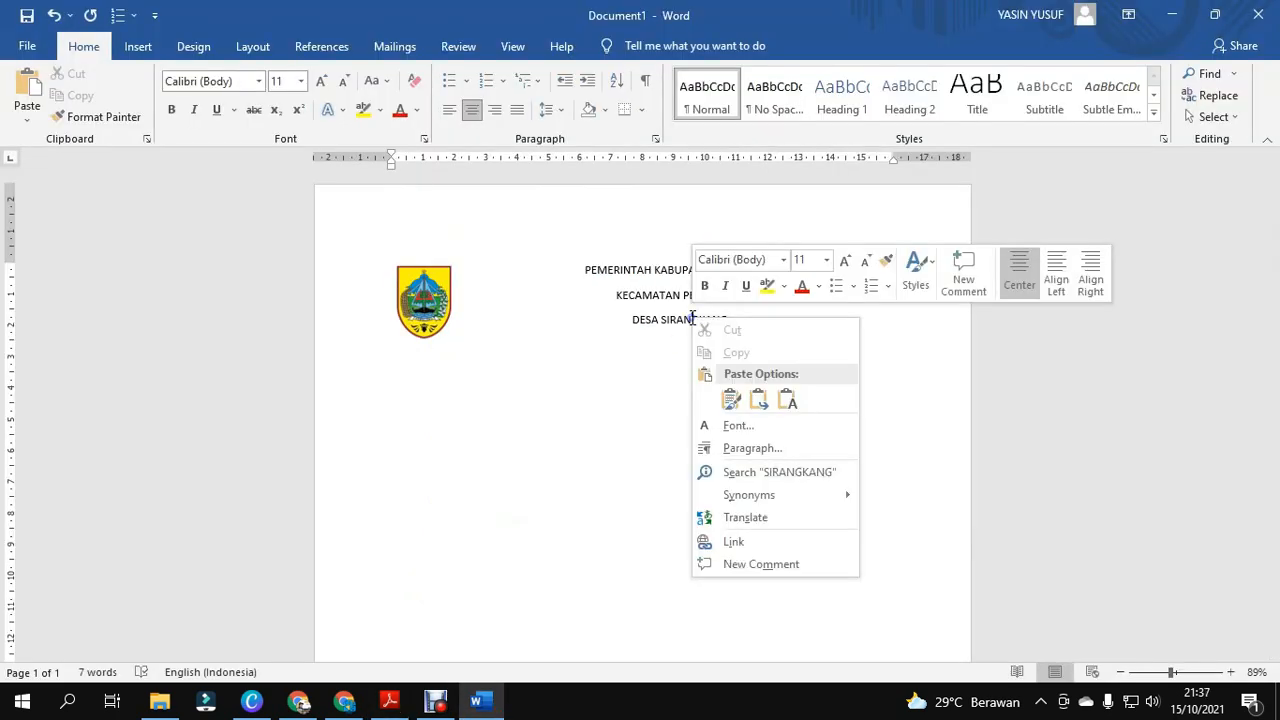
click(745, 450)
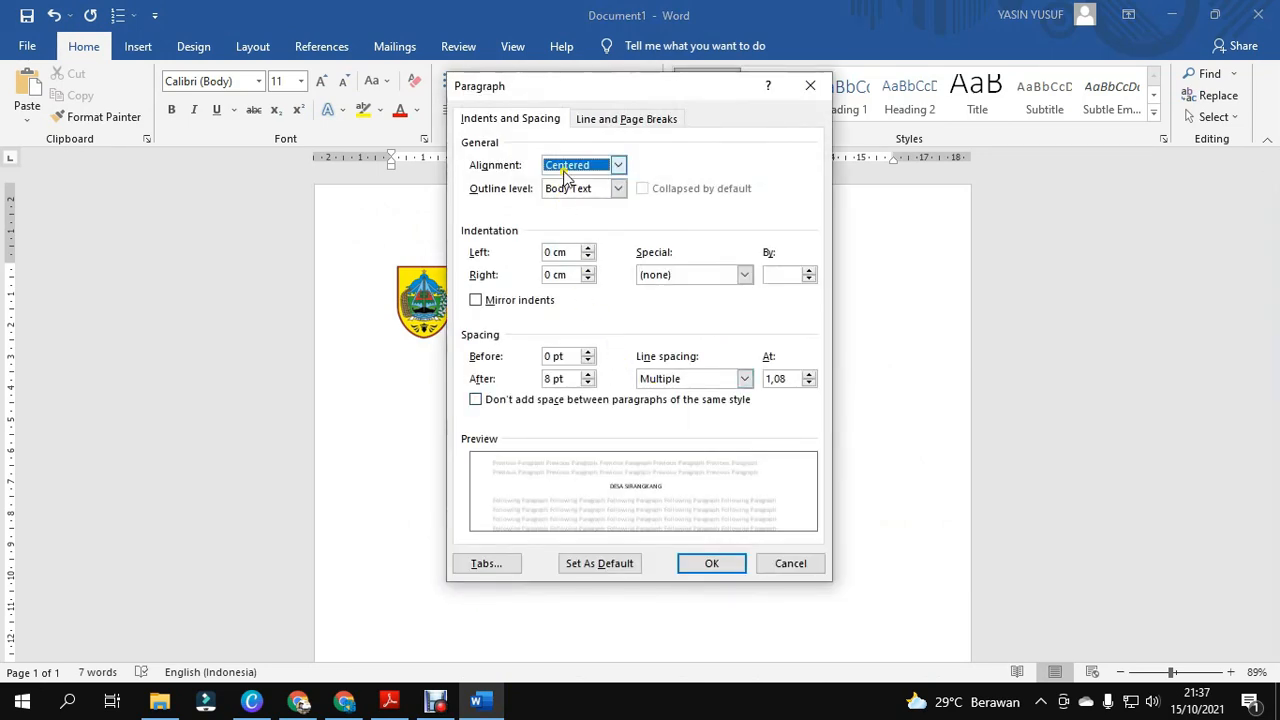
click(712, 565)
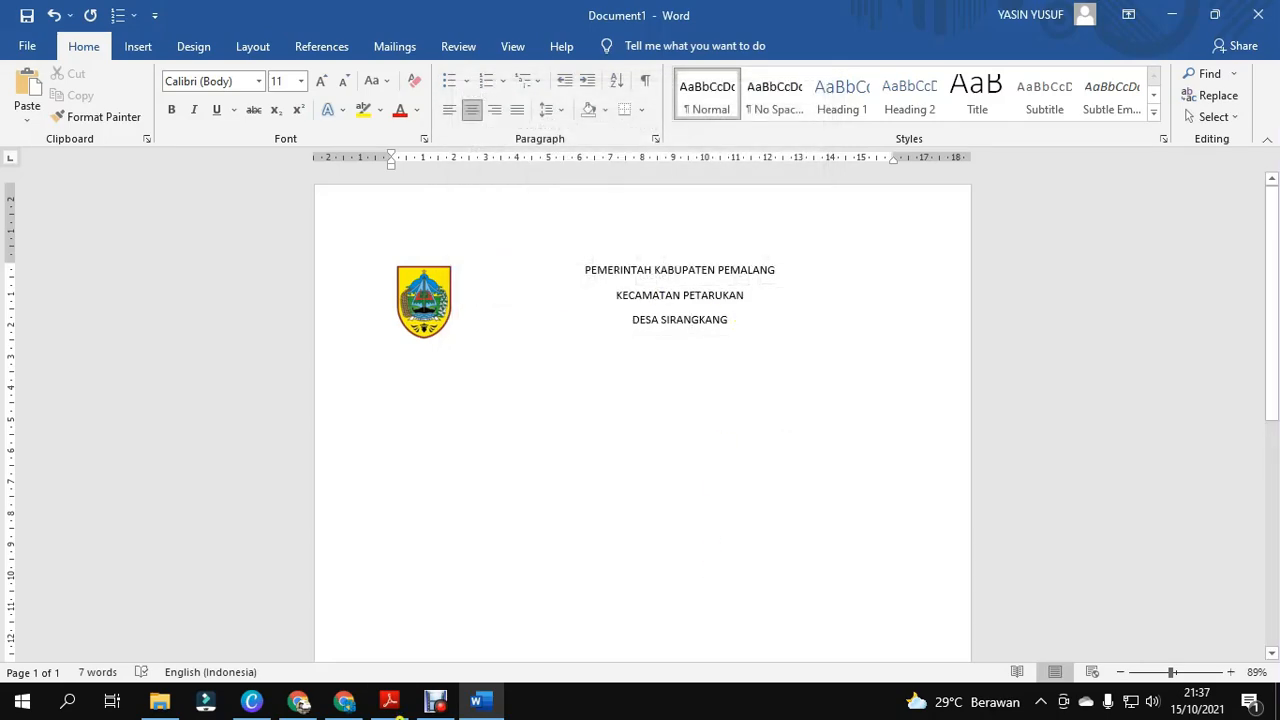
Read the fourth letterhead line's requirement in Adobe Reader, and add a new line below "DESA SIRANGKANG" in Word.
click(477, 702)
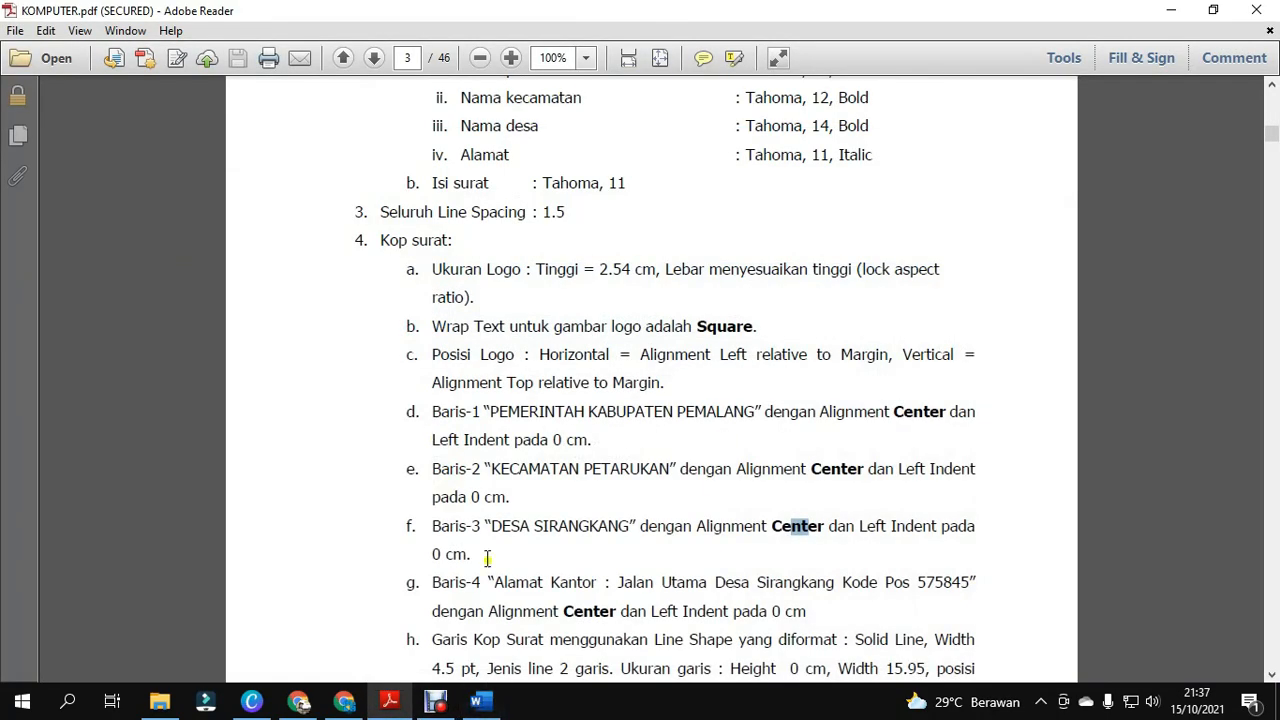
click(508, 588)
scroll(508, 585, down, 3)
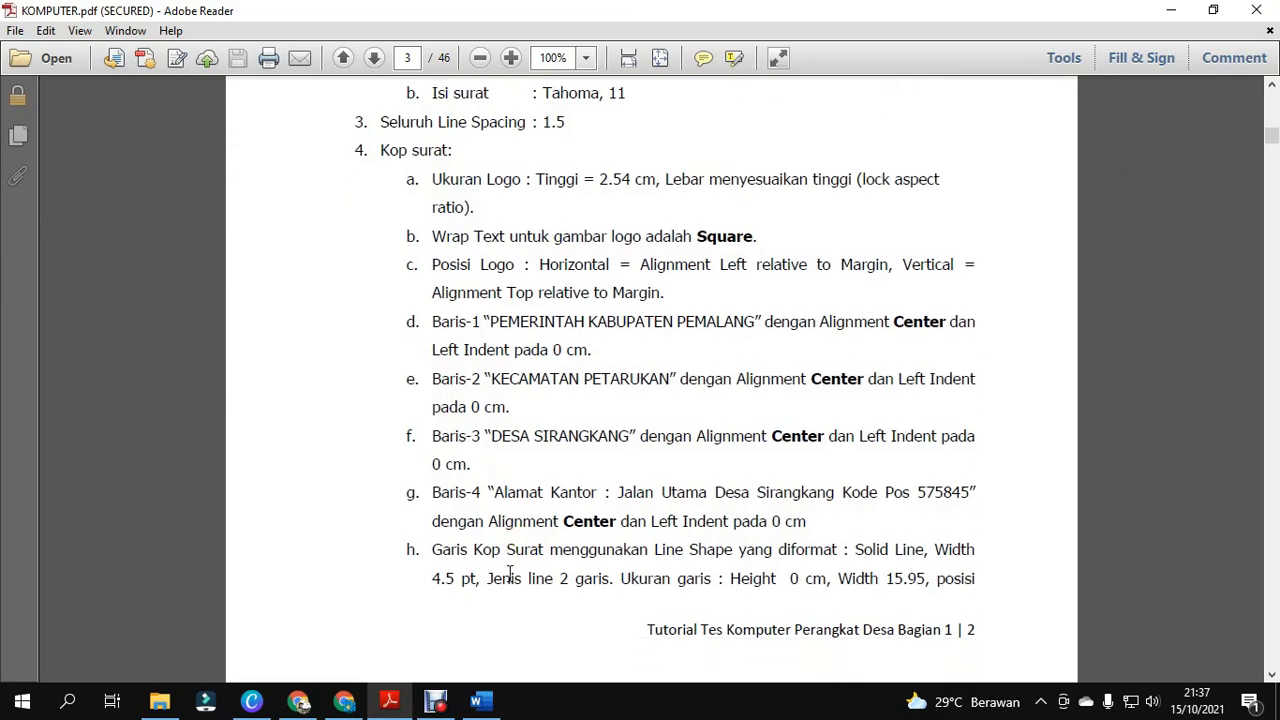
scroll(503, 557, down, 10)
scroll(540, 500, up, 10)
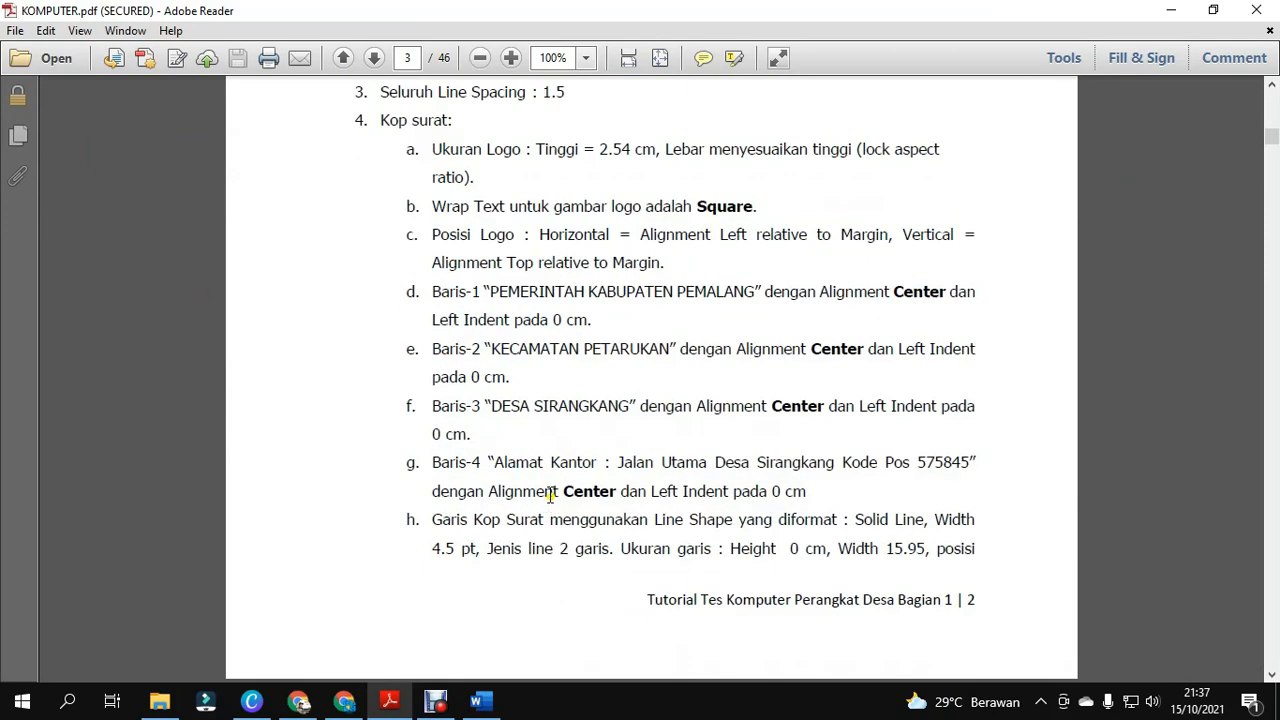
scroll(565, 447, down, 3)
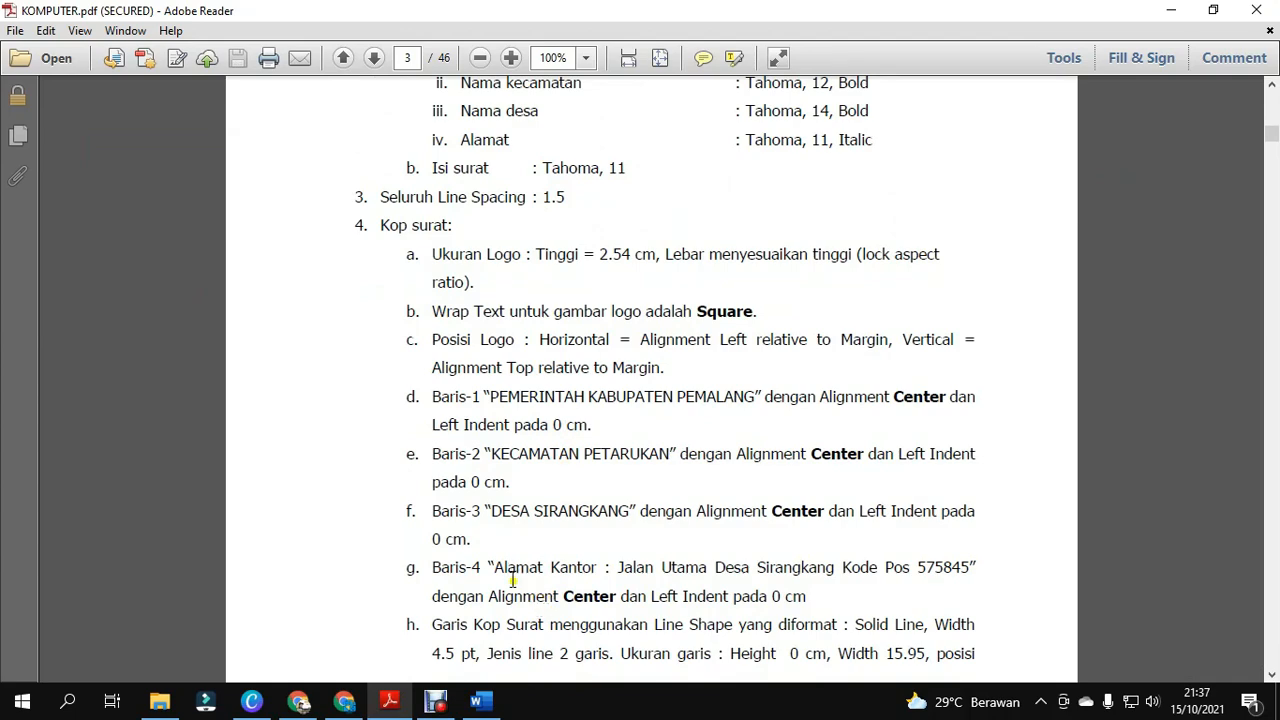
click(477, 701)
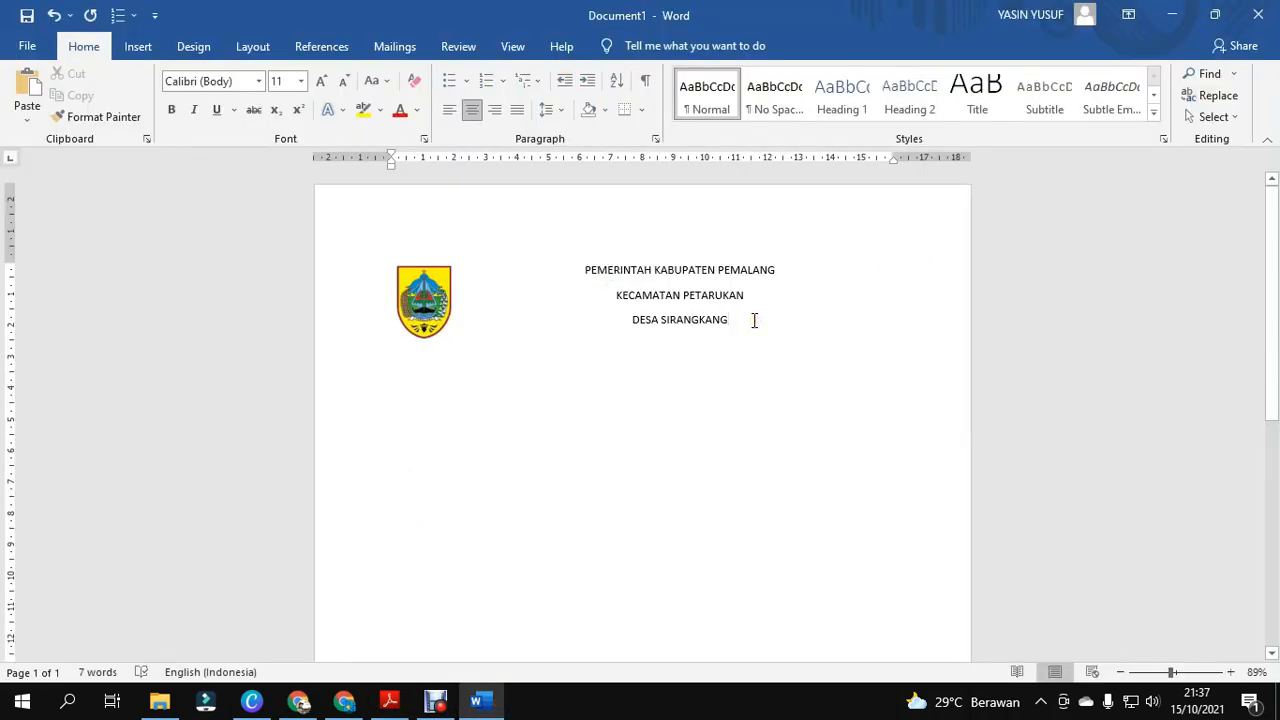
key(Return)
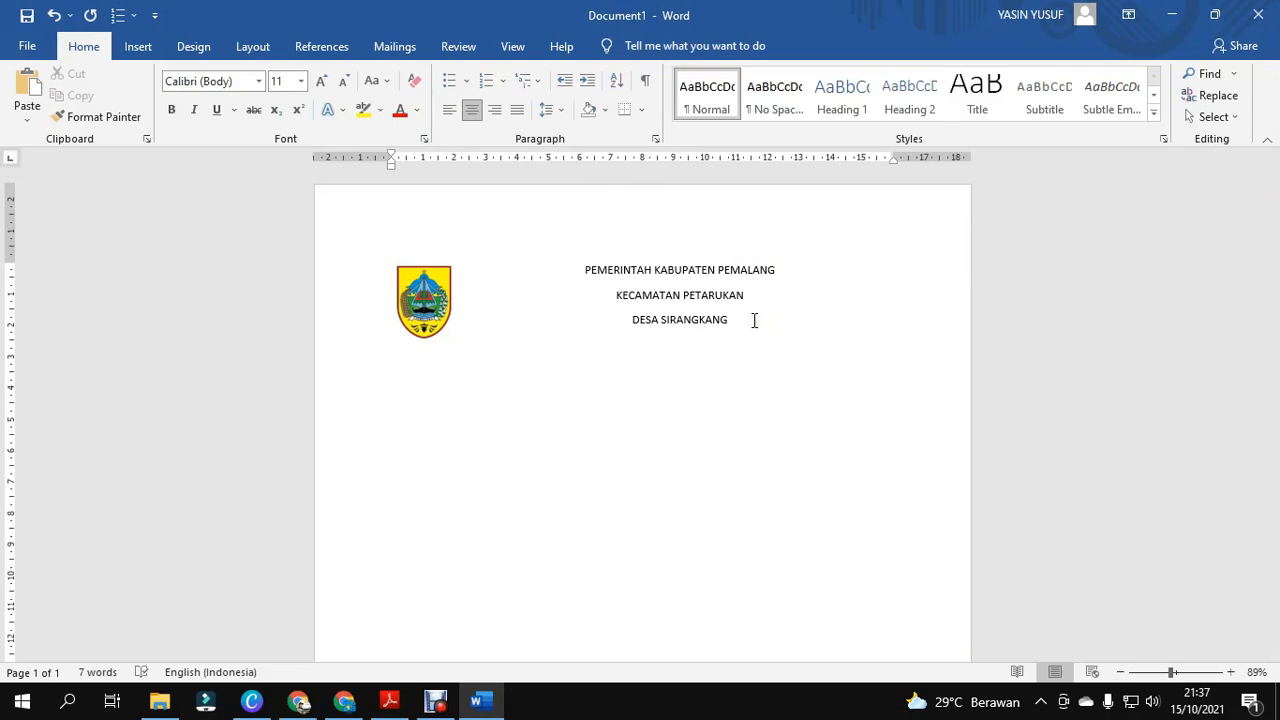
Highlight the fourth line's office address wording in KOMPUTER.pdf in Adobe Reader, and return to the Word document.
click(390, 701)
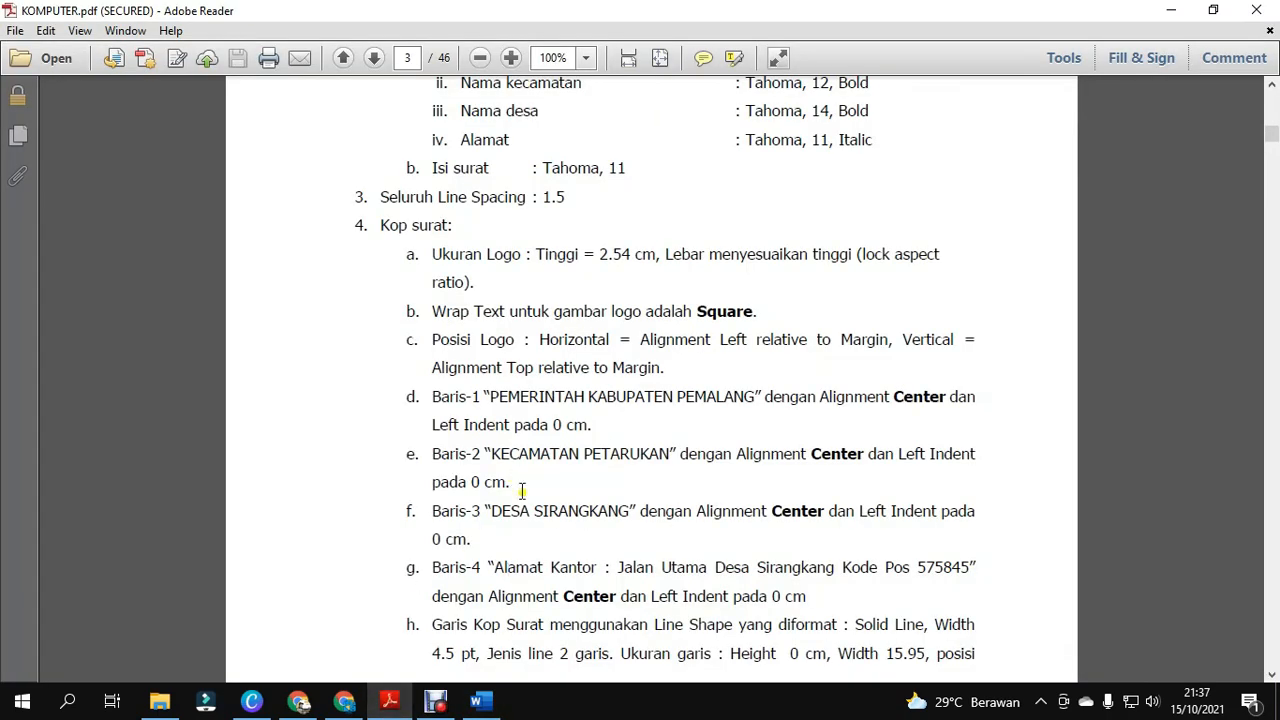
drag(497, 568, 883, 553)
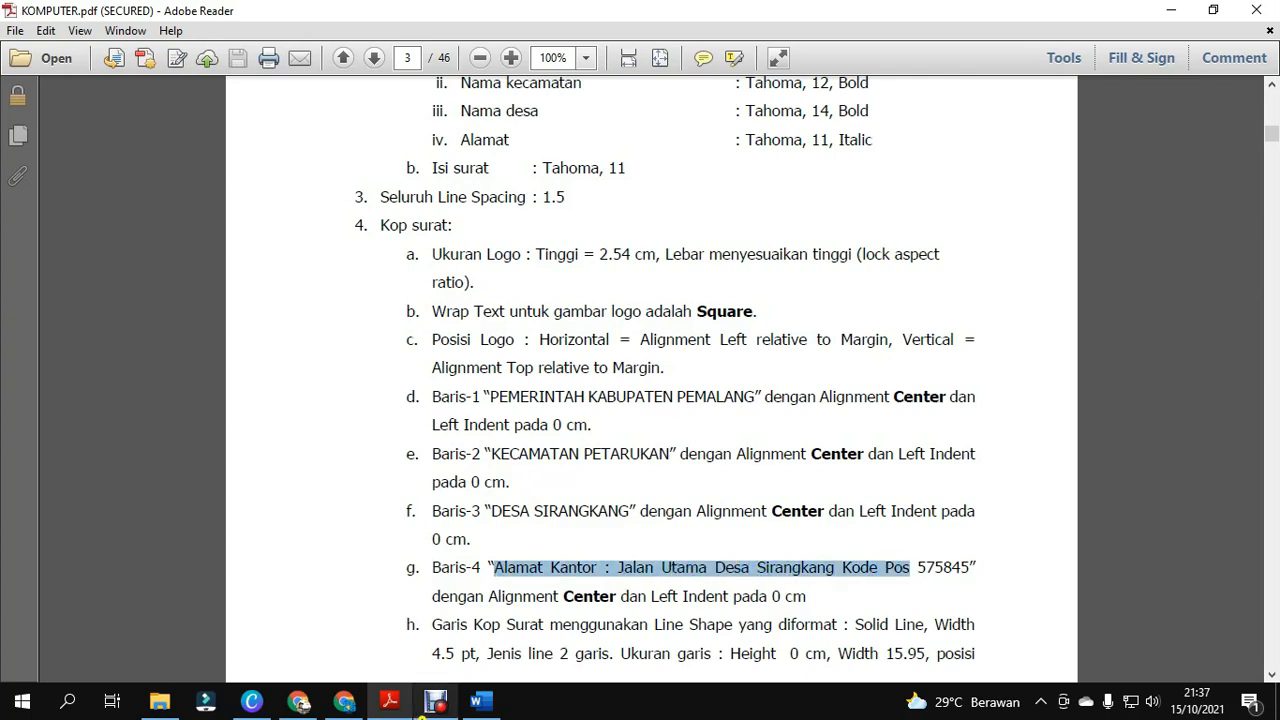
click(492, 707)
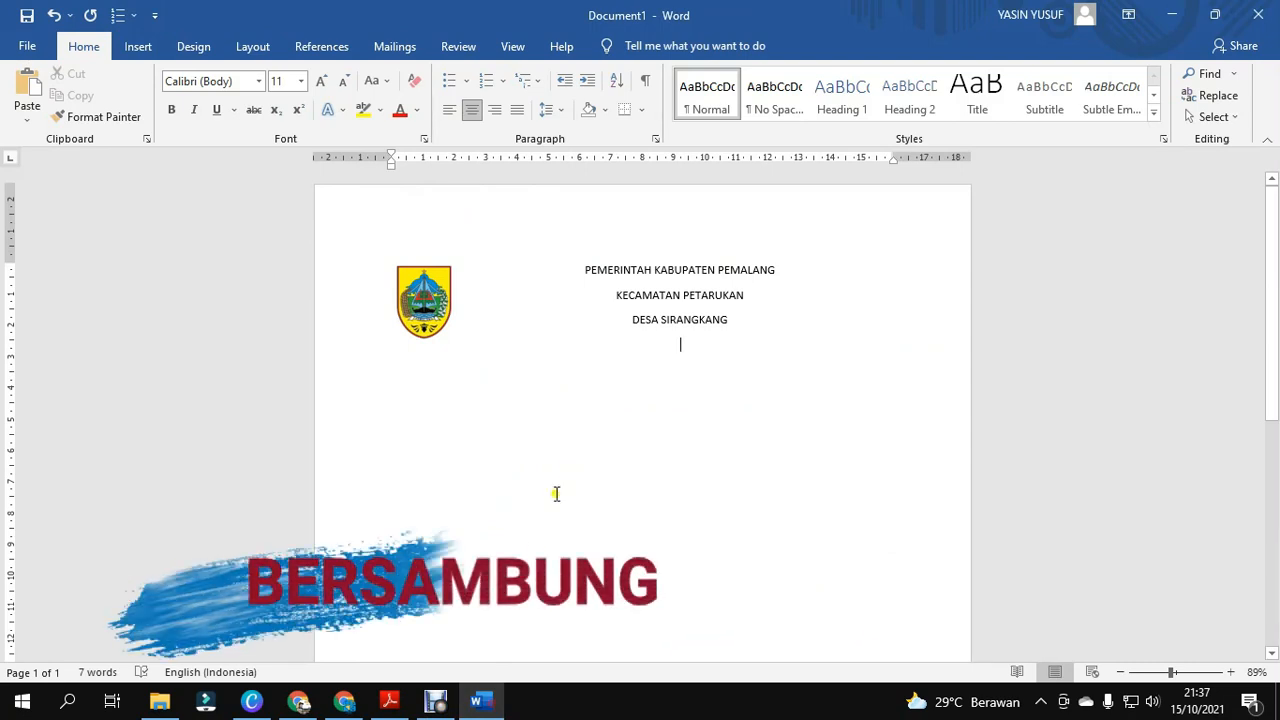